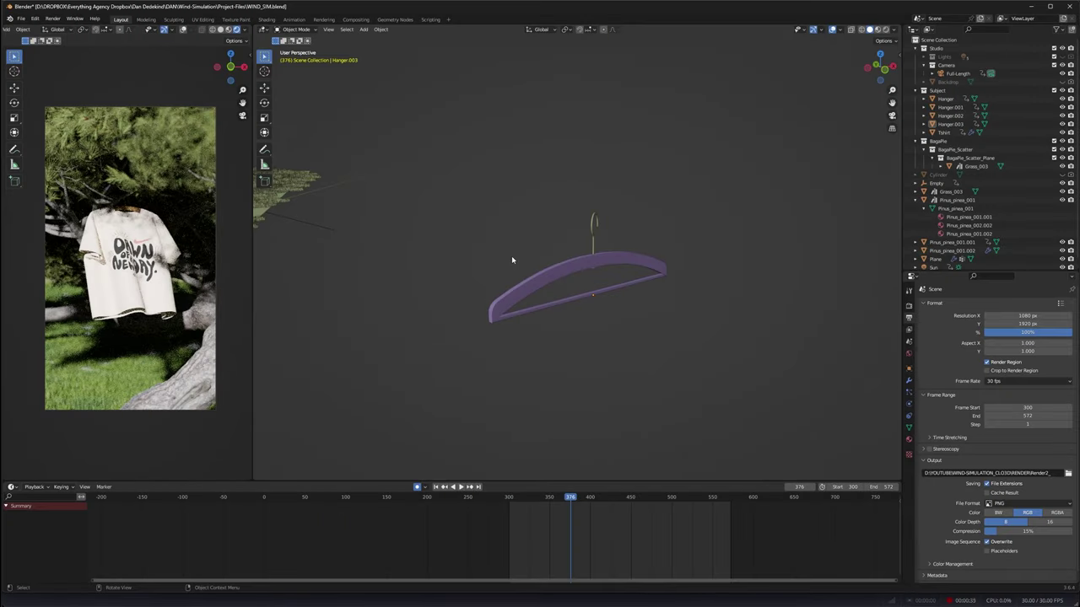
Select the hanger body together with its hook and browse the available export formats
scroll(512, 260, up, 2)
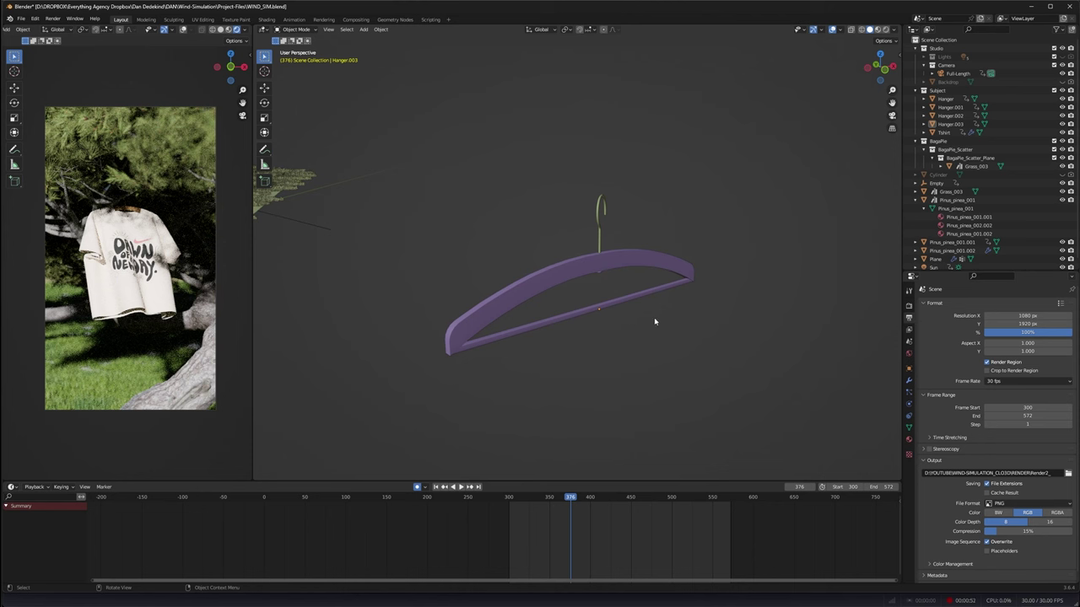
middle_drag(646, 318, 663, 325)
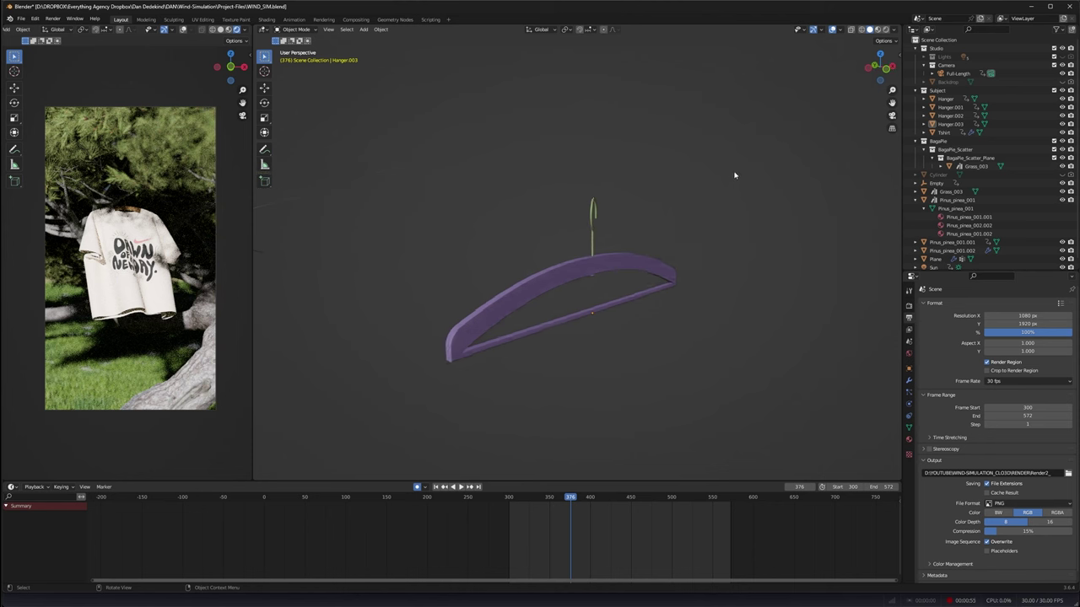
drag(734, 172, 436, 398)
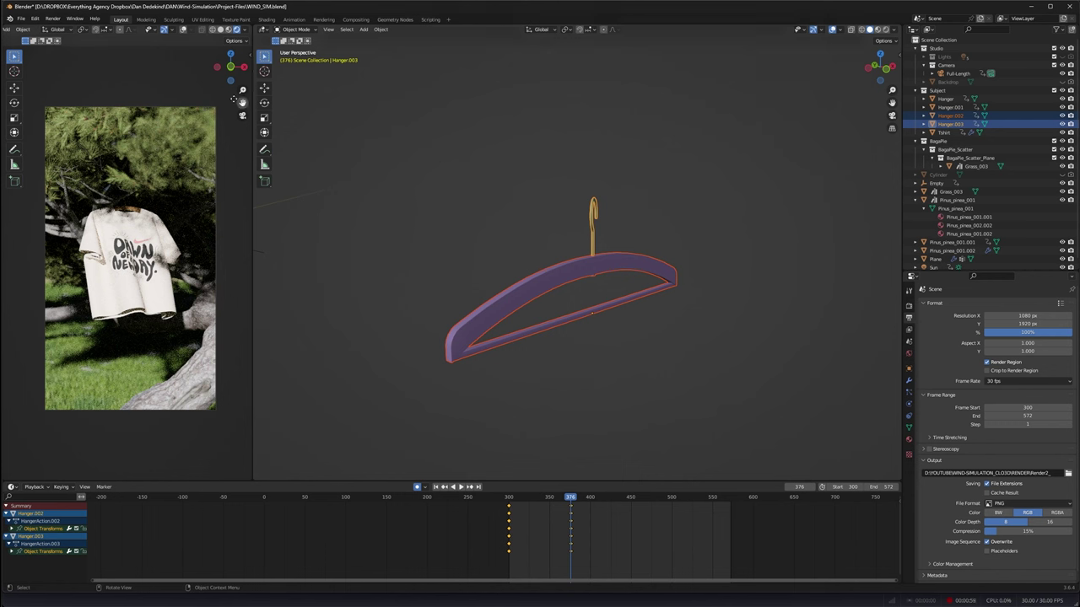
click(19, 18)
mouse_move(67, 140)
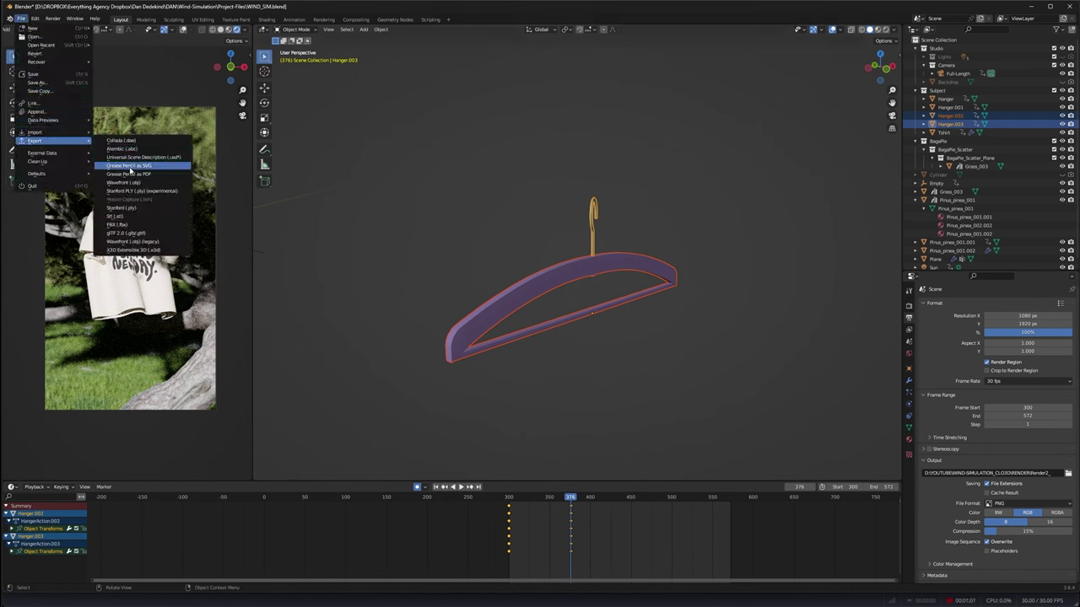
click(452, 186)
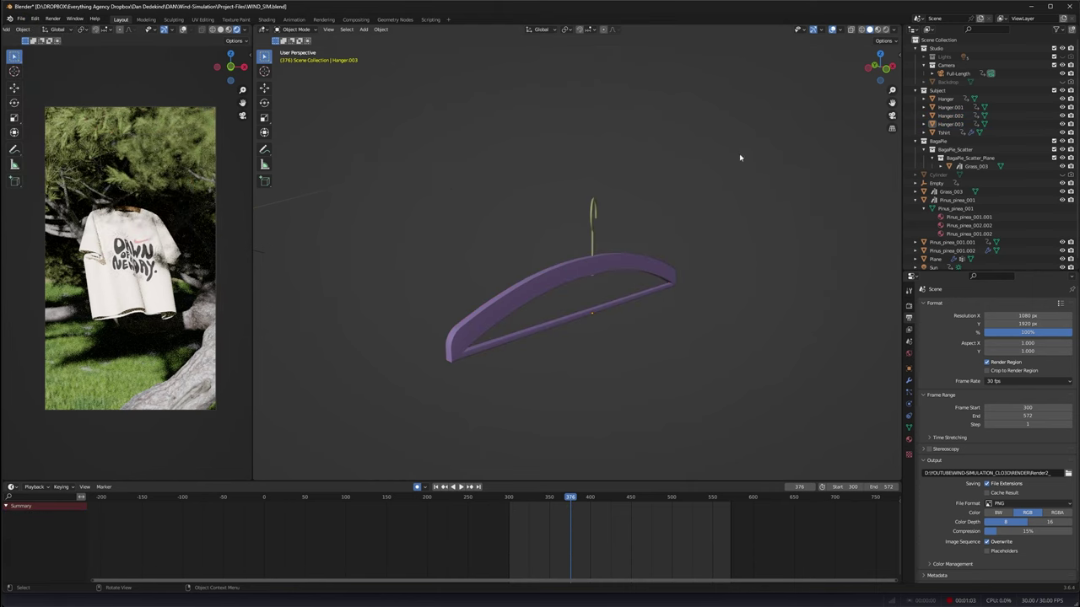
Delete both hanger objects from the scene and switch to CLO 3D
drag(740, 158, 619, 306)
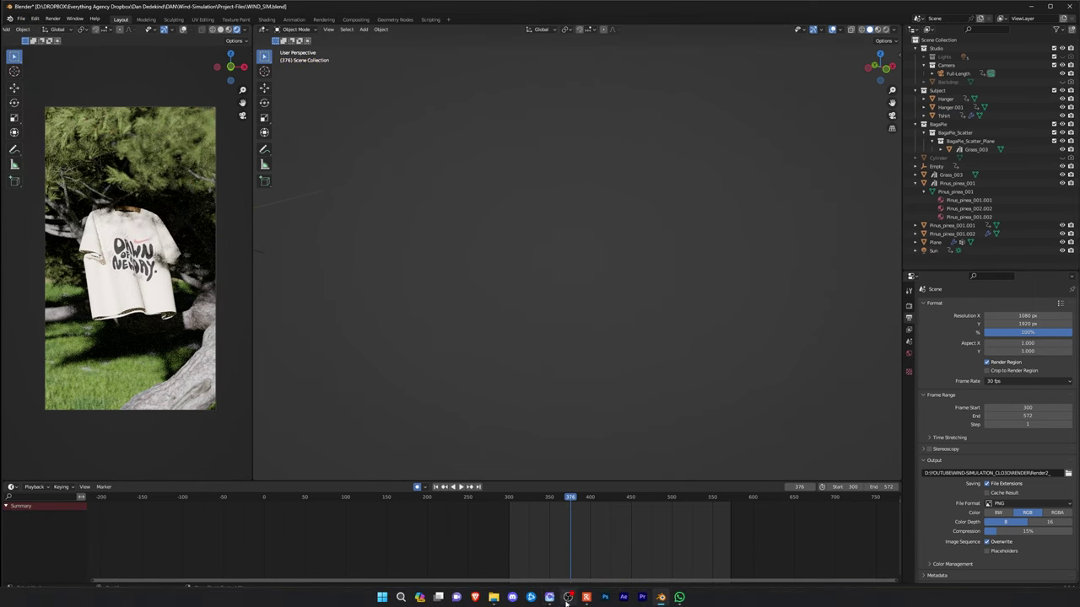
click(549, 600)
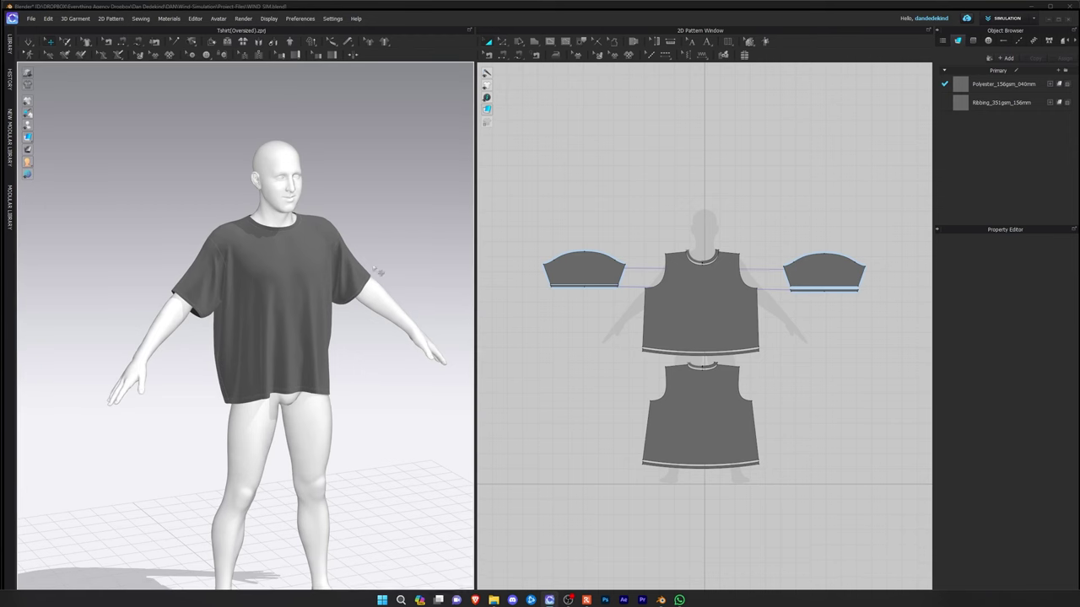
Remove the avatar from the 3D scene, keeping only the oversized T-shirt
middle_drag(405, 267, 393, 243)
right_drag(393, 243, 372, 250)
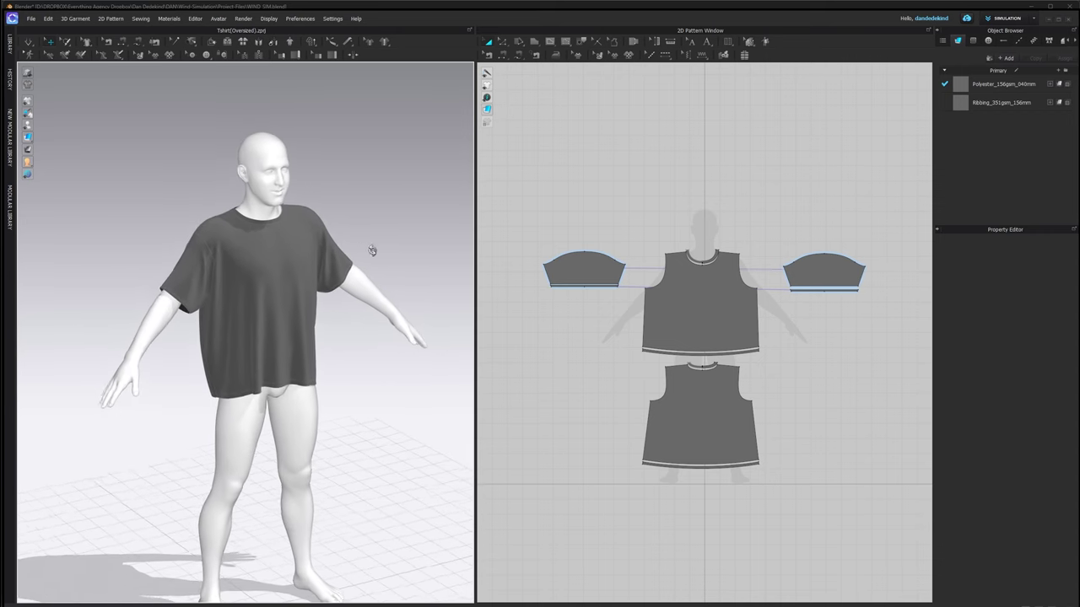
scroll(373, 258, up, 5)
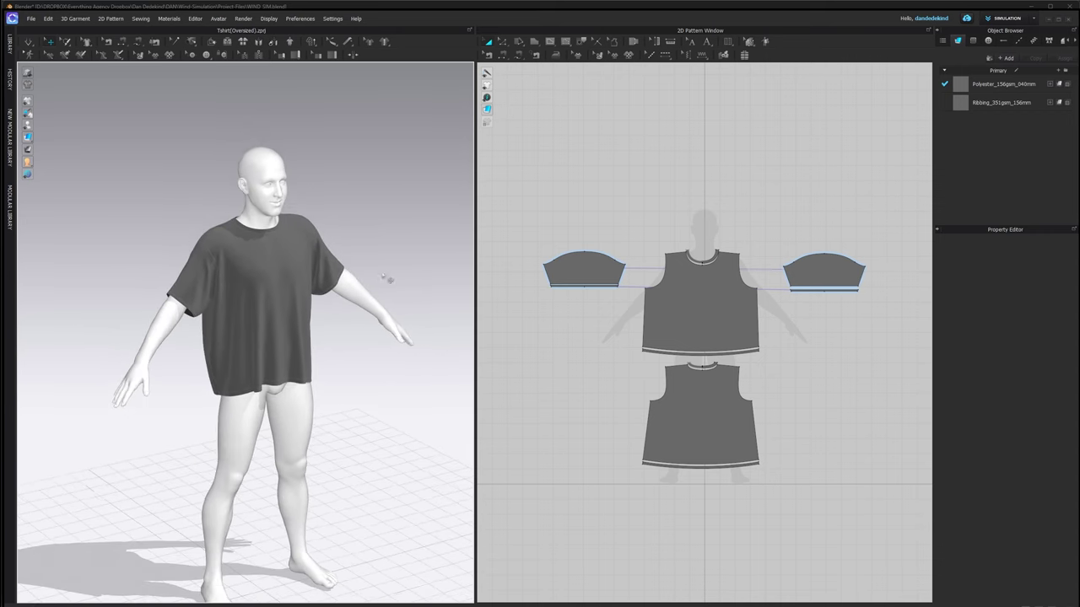
click(225, 192)
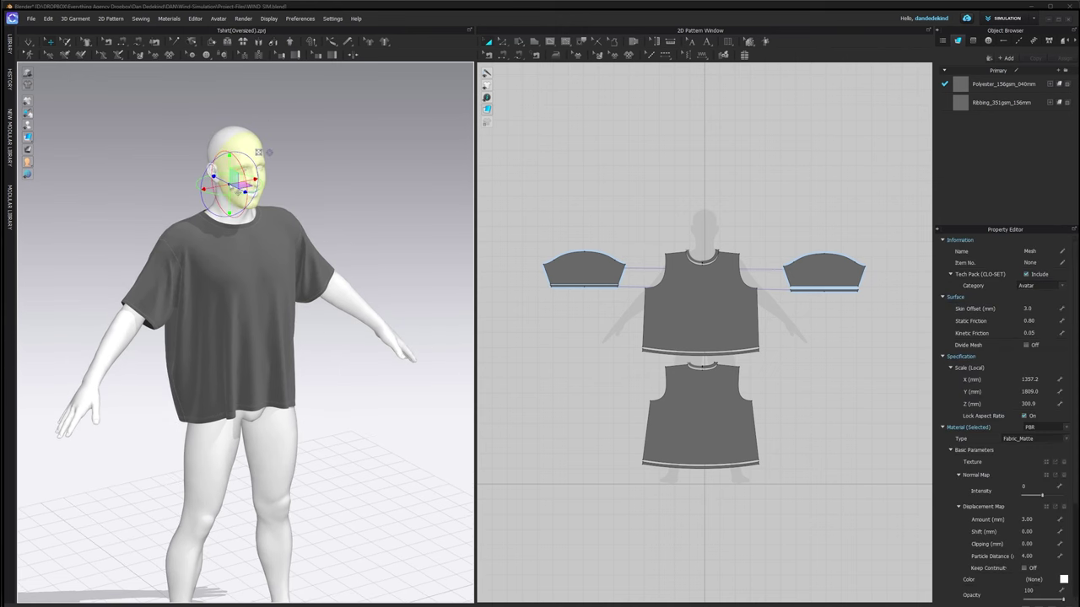
click(334, 157)
click(243, 174)
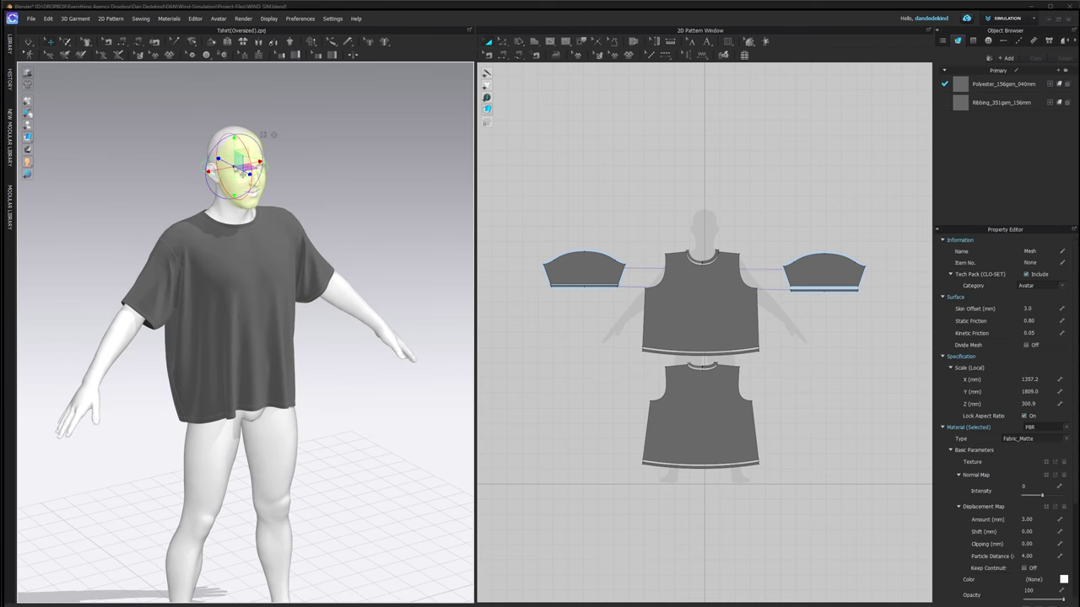
key(shift+a)
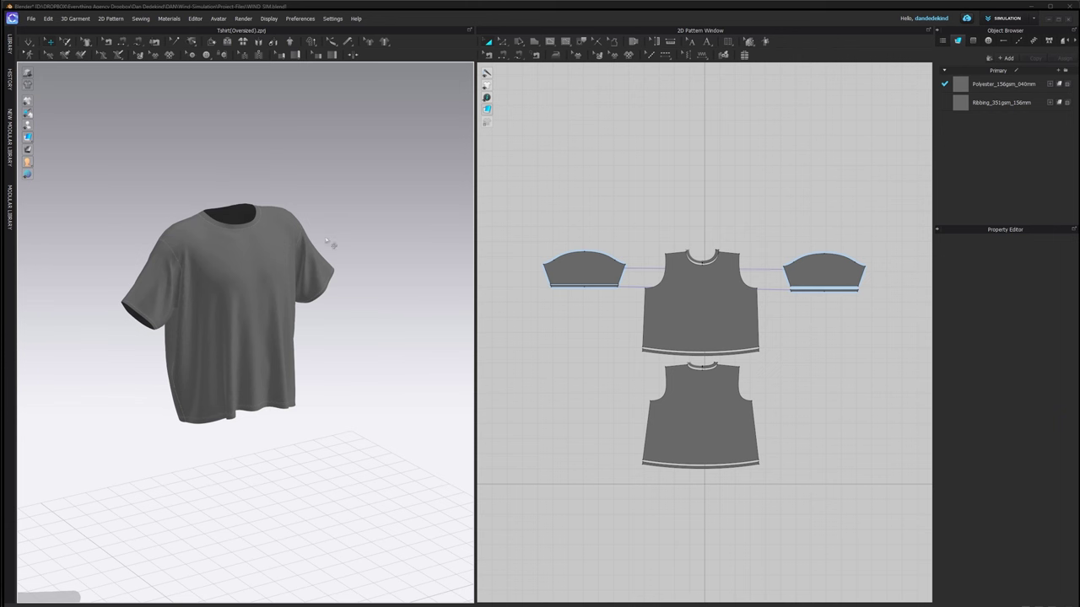
Import HANGER.obj with load type Add as an Avatar object, scaled in metres at 100%
click(33, 18)
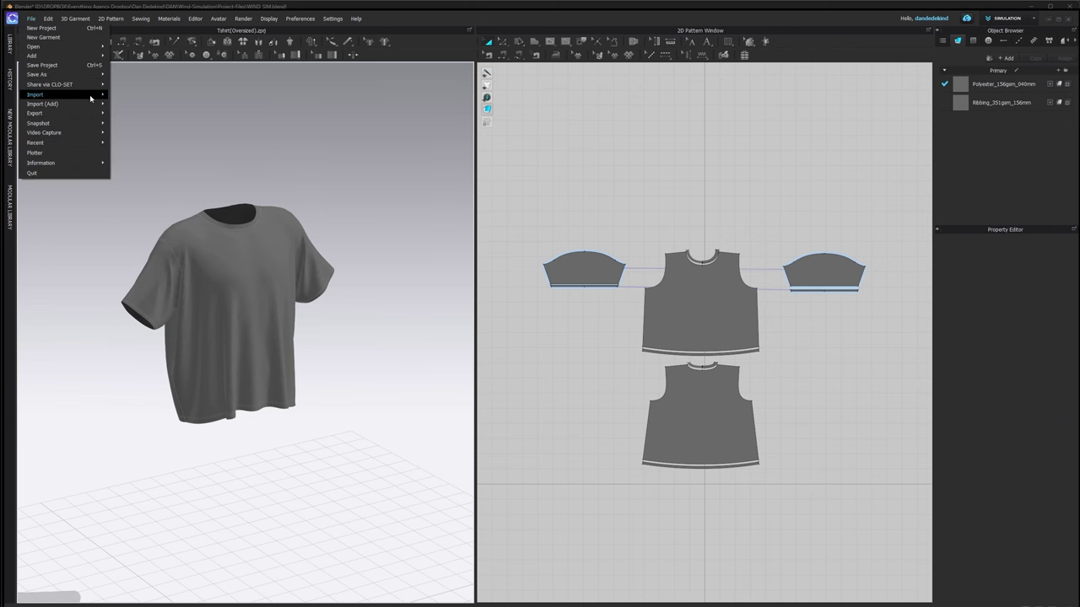
mouse_move(67, 102)
click(139, 122)
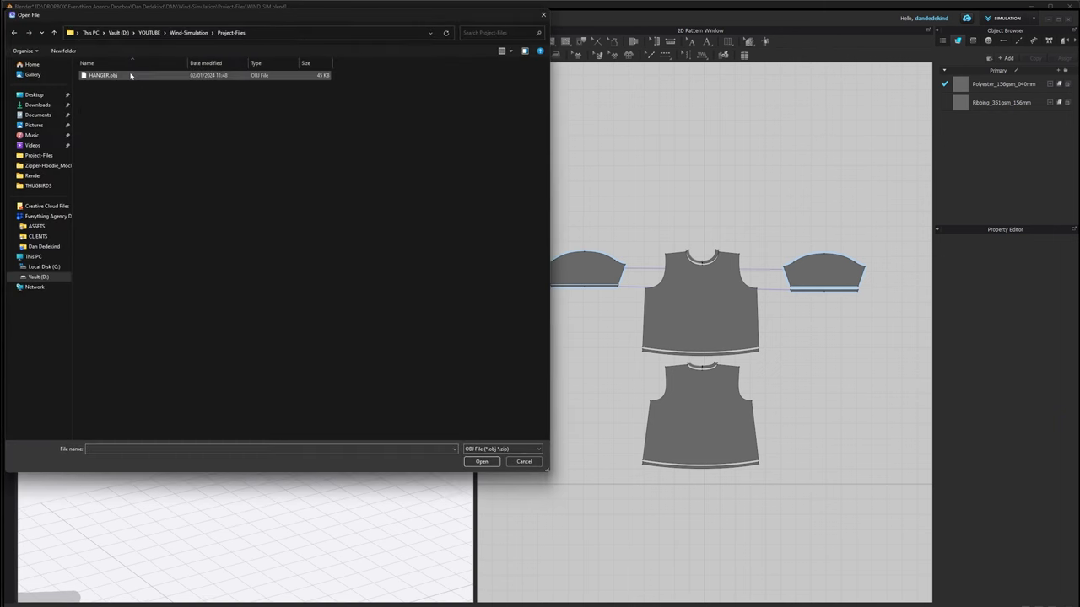
click(130, 75)
click(481, 461)
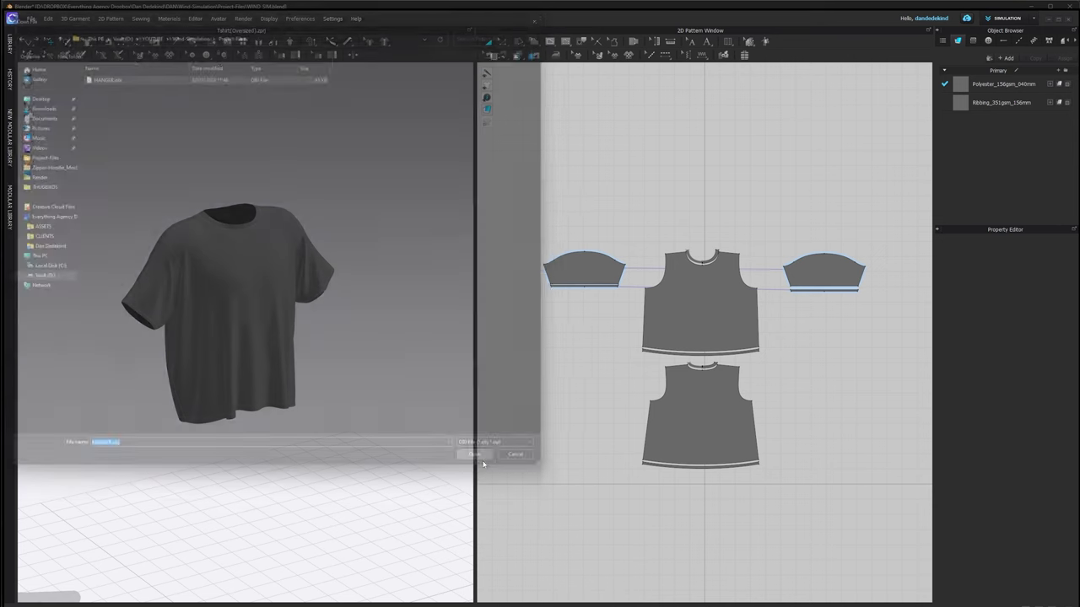
click(545, 255)
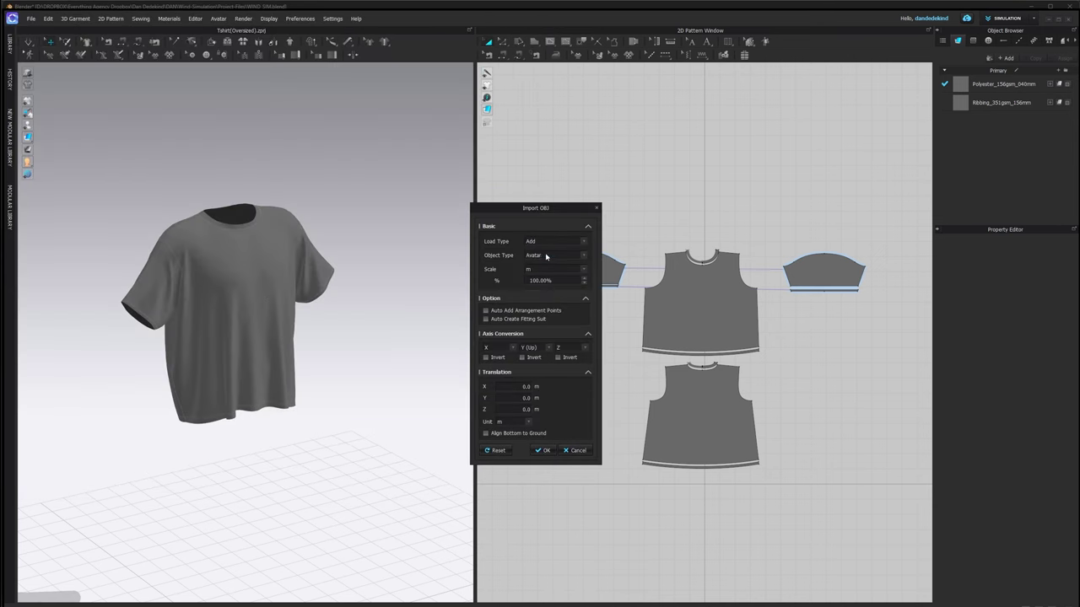
click(544, 450)
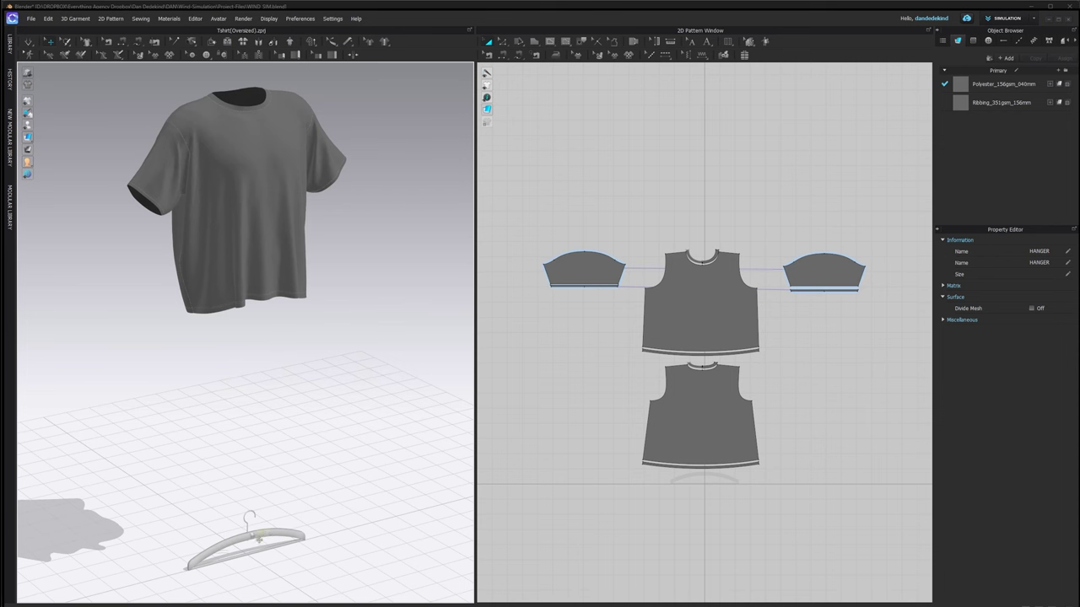
Raise the imported hanger from the floor into the T-shirt, aligning it with the shoulders and neckline
click(259, 537)
drag(253, 554, 254, 120)
middle_drag(265, 181, 273, 294)
right_drag(273, 294, 316, 356)
drag(293, 365, 273, 358)
right_drag(273, 358, 270, 312)
middle_drag(312, 338, 316, 268)
right_drag(316, 267, 281, 265)
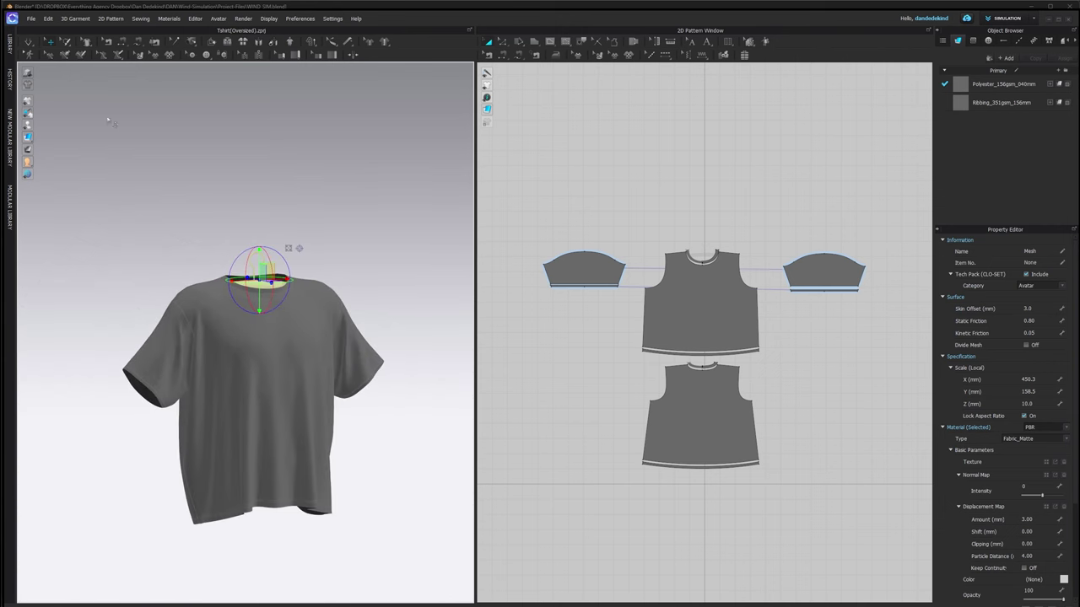
Run the simulation in Normal (Default) mode to drape the T-shirt over the hanger
click(29, 43)
click(50, 63)
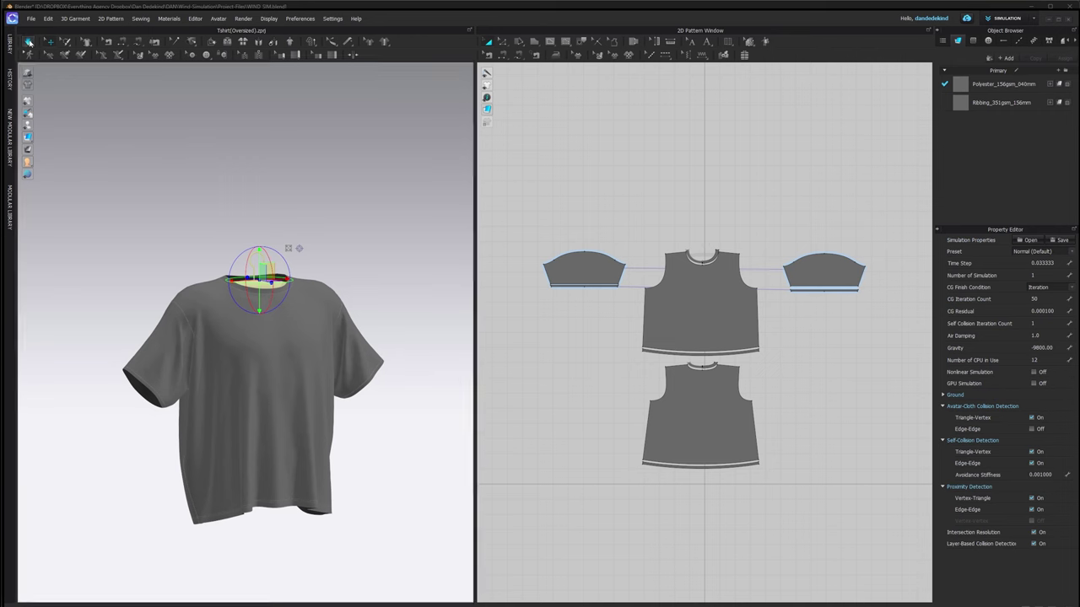
click(377, 229)
right_drag(377, 229, 355, 271)
middle_drag(355, 271, 339, 221)
right_drag(339, 221, 357, 239)
middle_drag(336, 332, 328, 313)
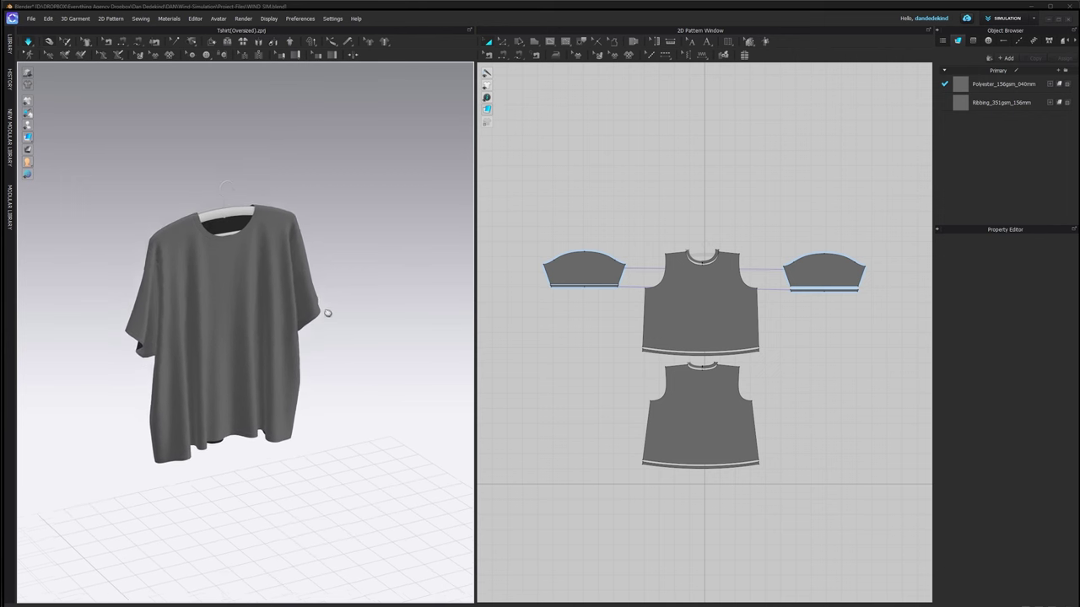
mouse_move(327, 312)
right_down()
mouse_move(292, 297)
mouse_move(340, 303)
right_up()
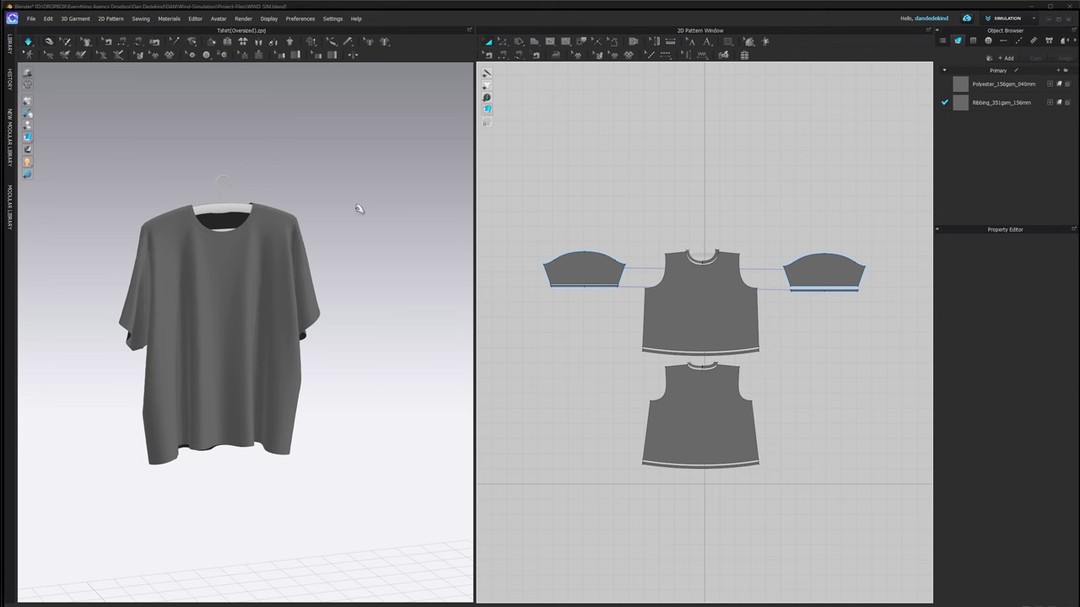
Assign Polyester_156gsm_040mm to all pattern pieces and delete the Ribbing_351gsm_156mm fabric
click(1023, 102)
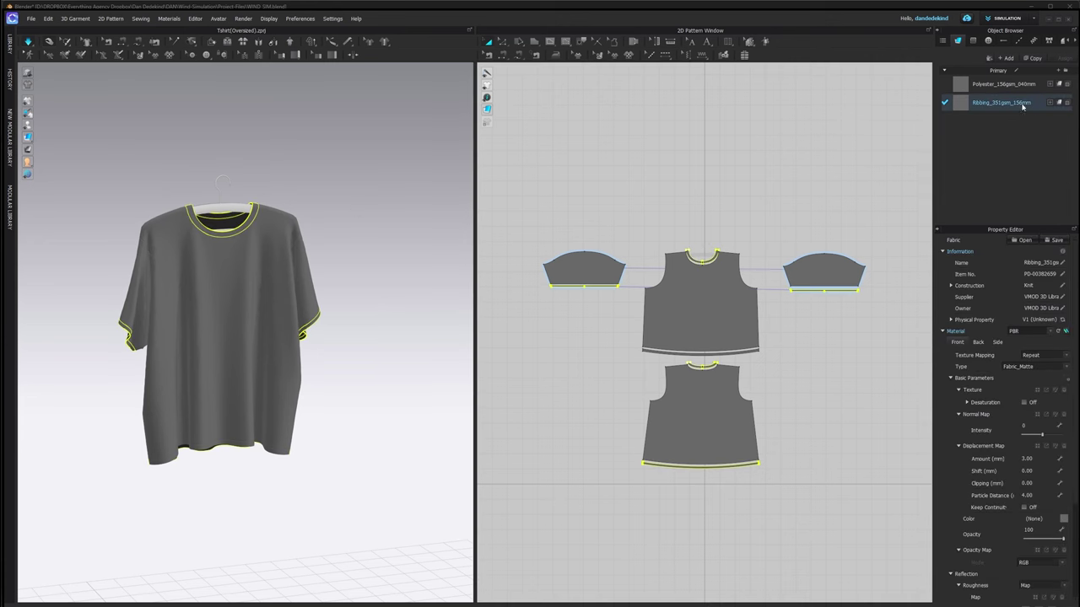
key(ctrl+a)
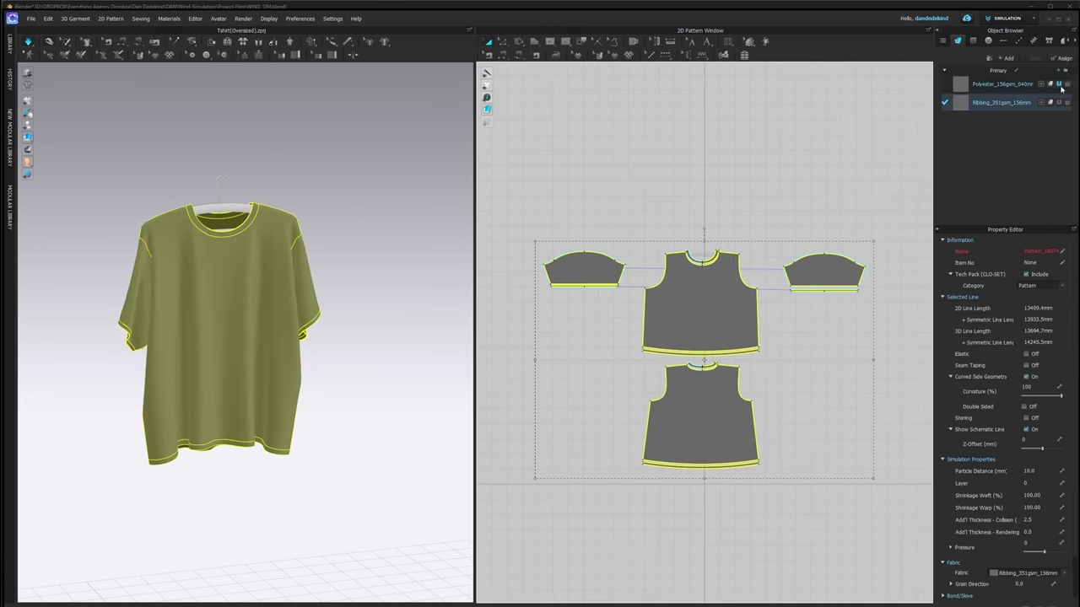
click(1060, 86)
click(881, 144)
click(1016, 104)
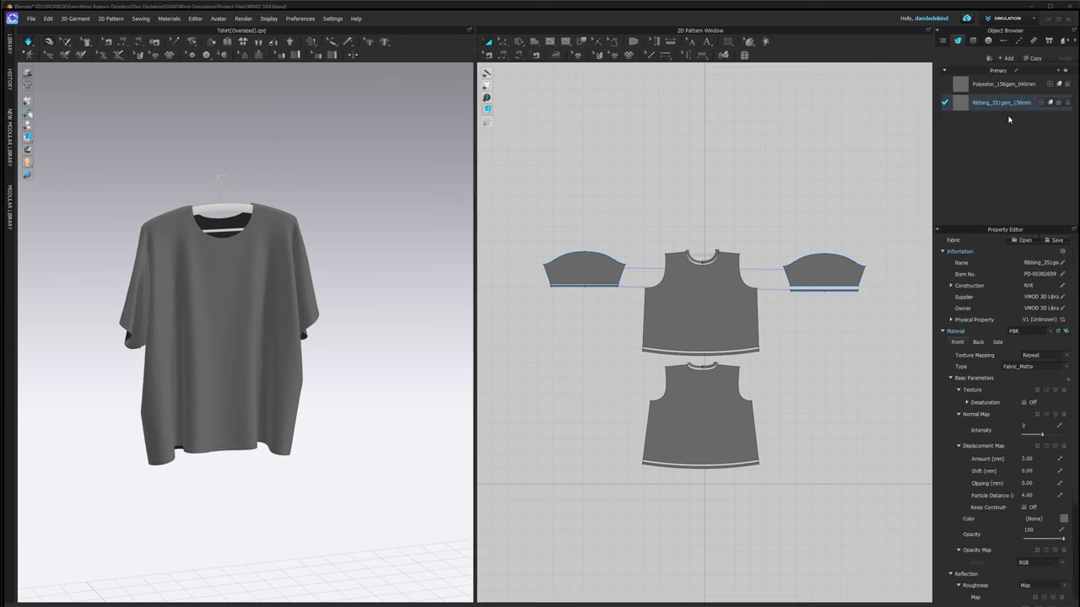
click(1067, 103)
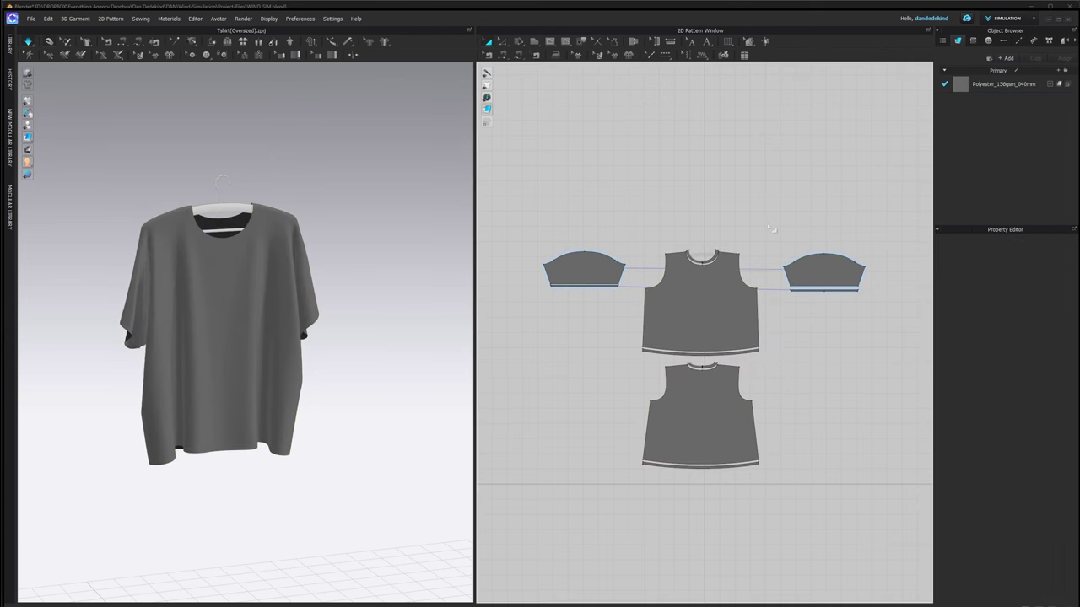
Set the physical property preset of the Polyester_156gsm_040mm fabric to Cotton_Terry_Cloth
click(1002, 86)
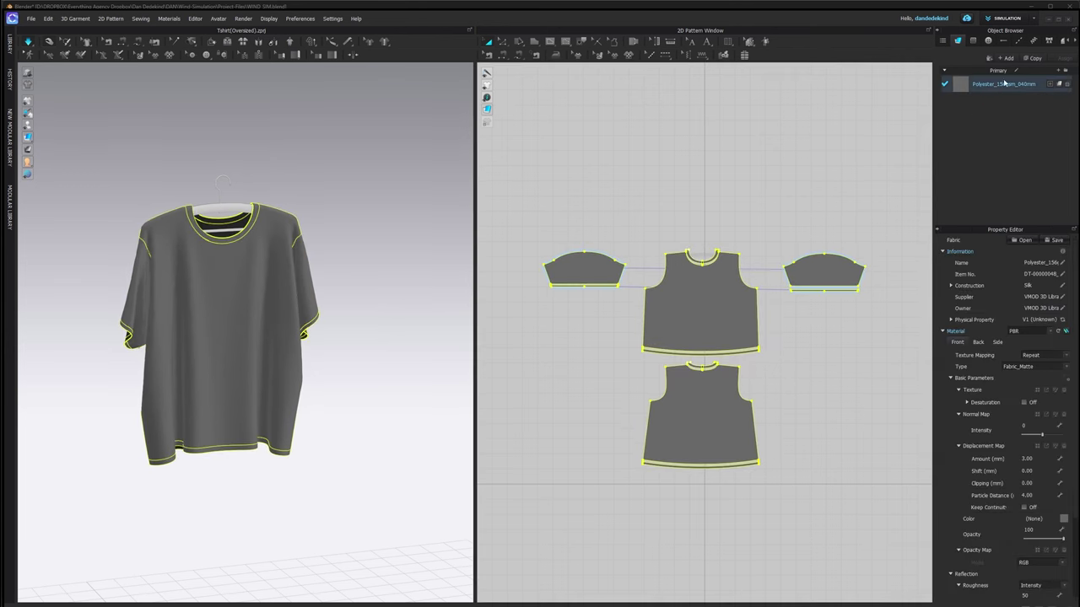
scroll(1000, 449, down, 3)
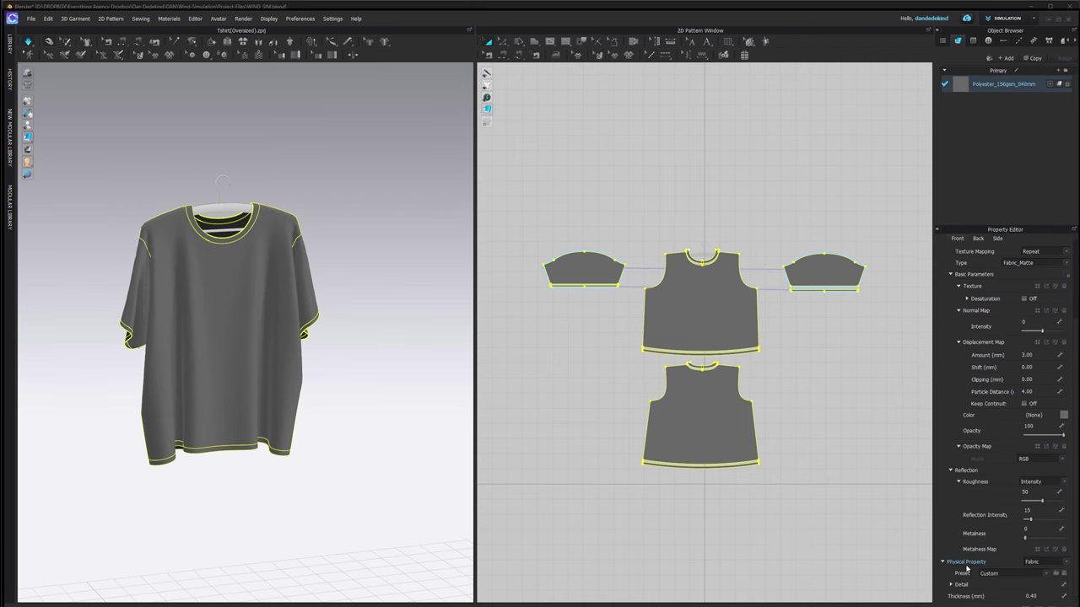
click(1047, 573)
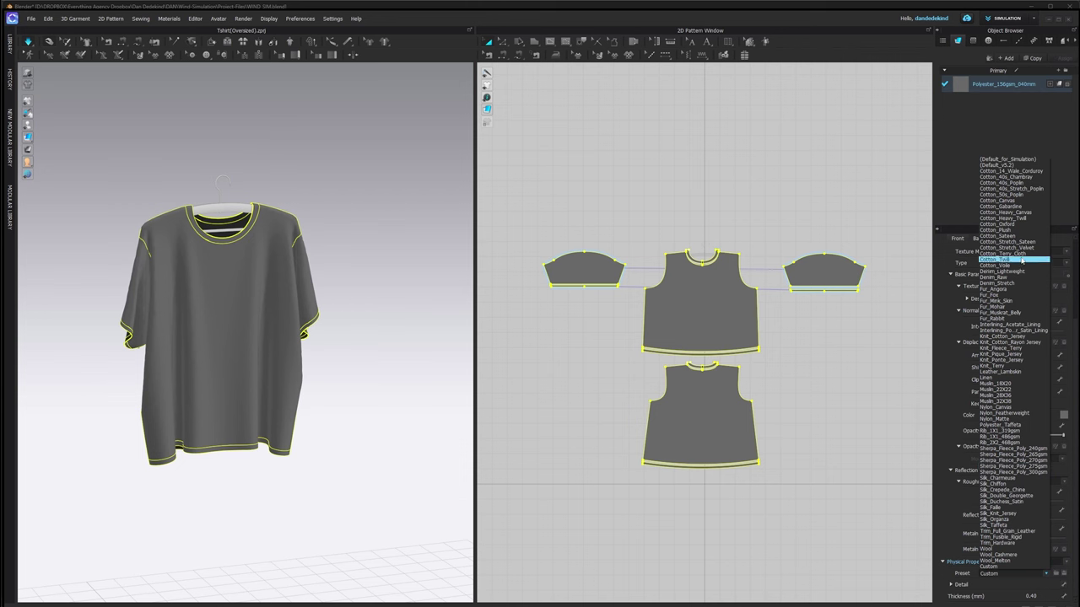
click(1003, 253)
click(324, 203)
right_drag(324, 202, 384, 432)
scroll(651, 326, down, 3)
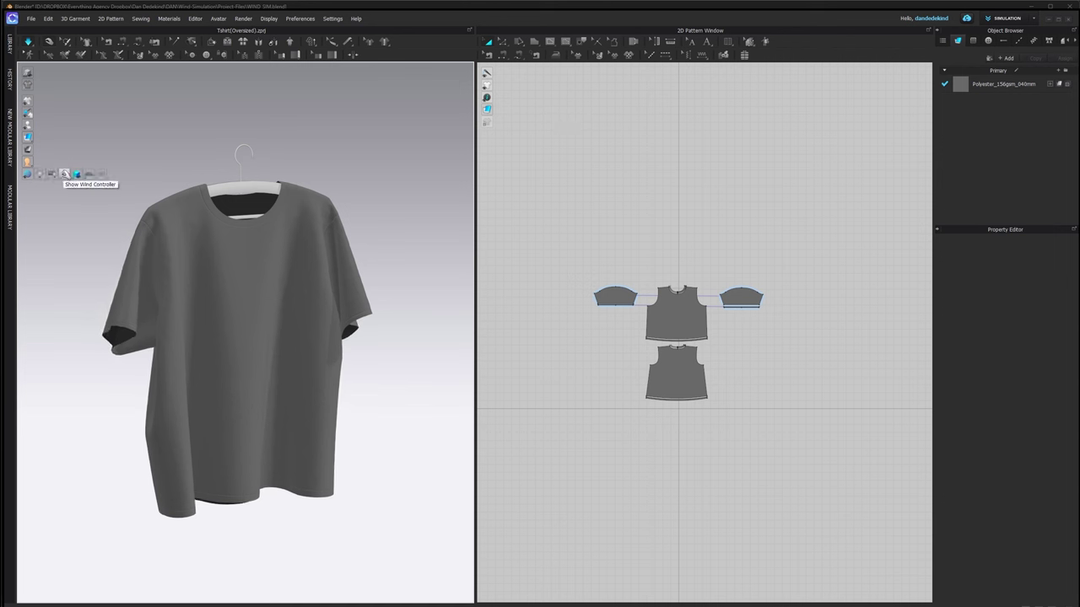
Show the wind controller in the 3D scene, select it and activate its wind
scroll(245, 380, down, 5)
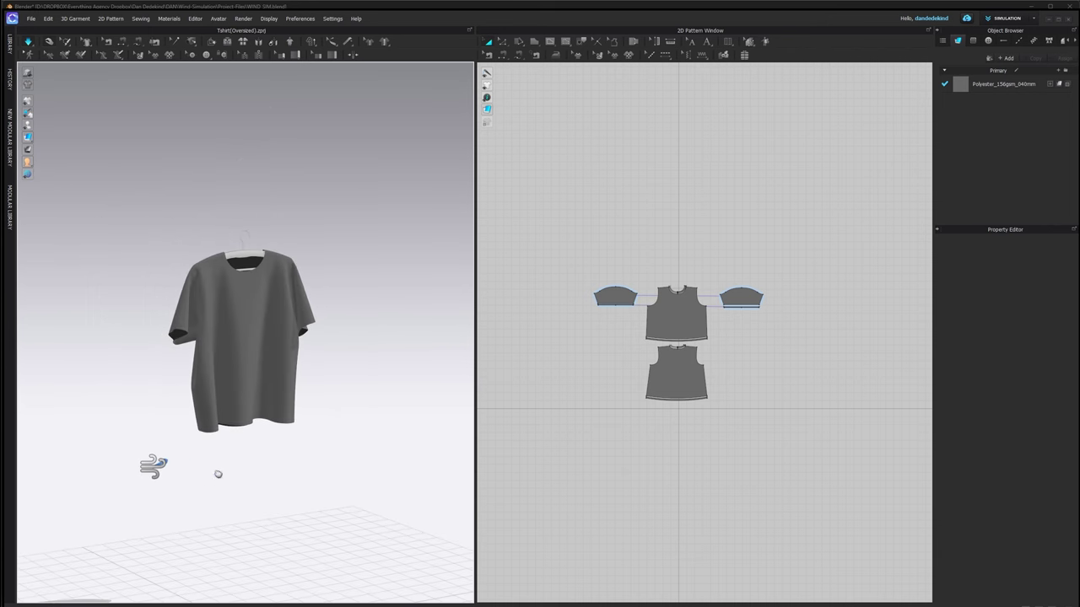
right_drag(217, 473, 257, 414)
click(251, 424)
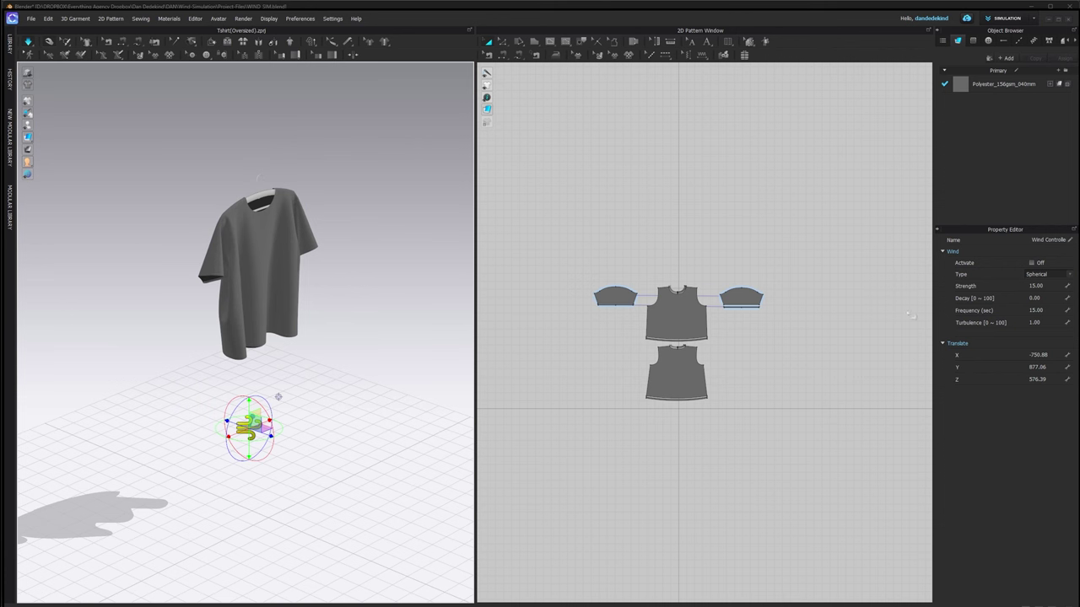
click(1032, 263)
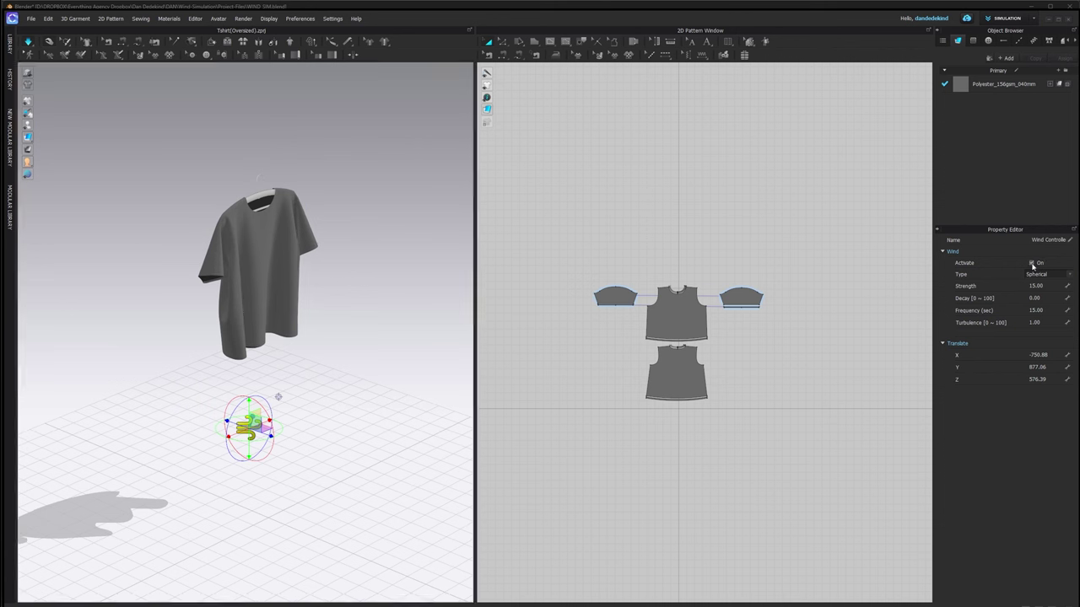
Set the simulation mode to Fast (GPU) and reselect the wind controller to show its properties
click(32, 44)
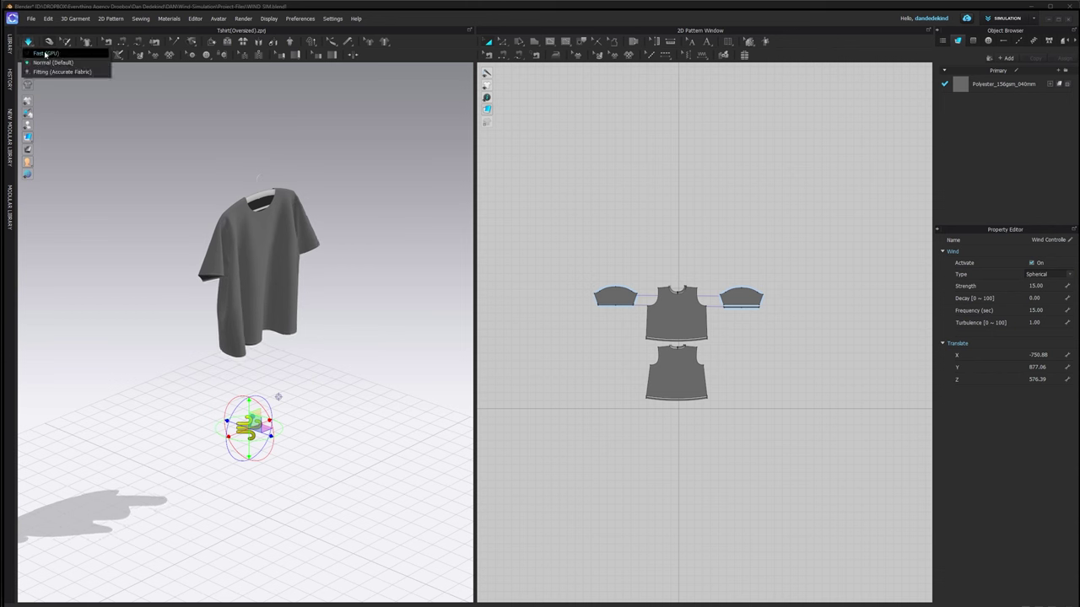
click(45, 53)
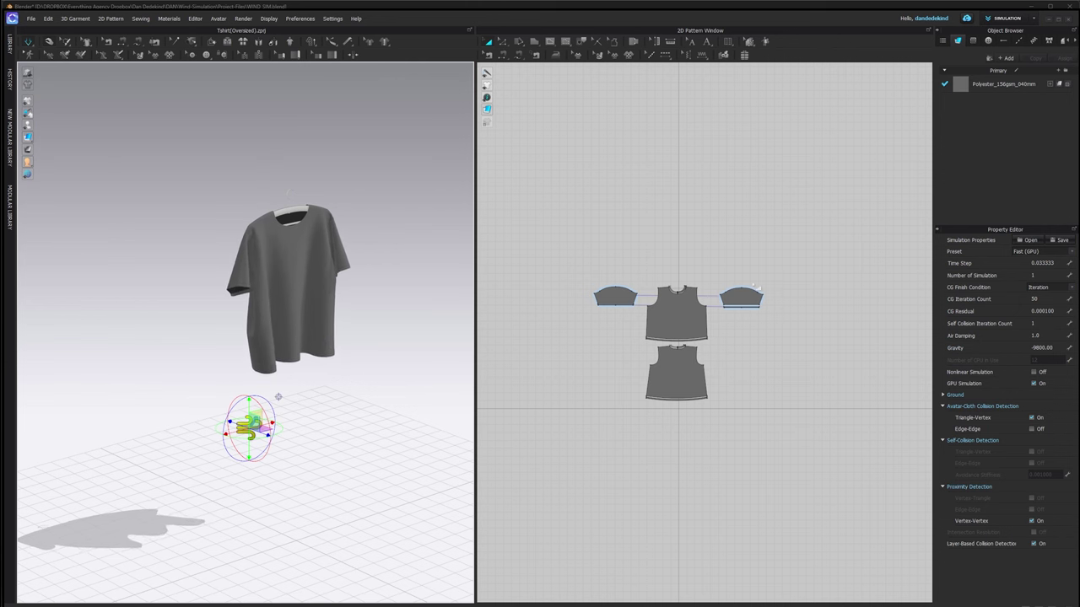
click(249, 428)
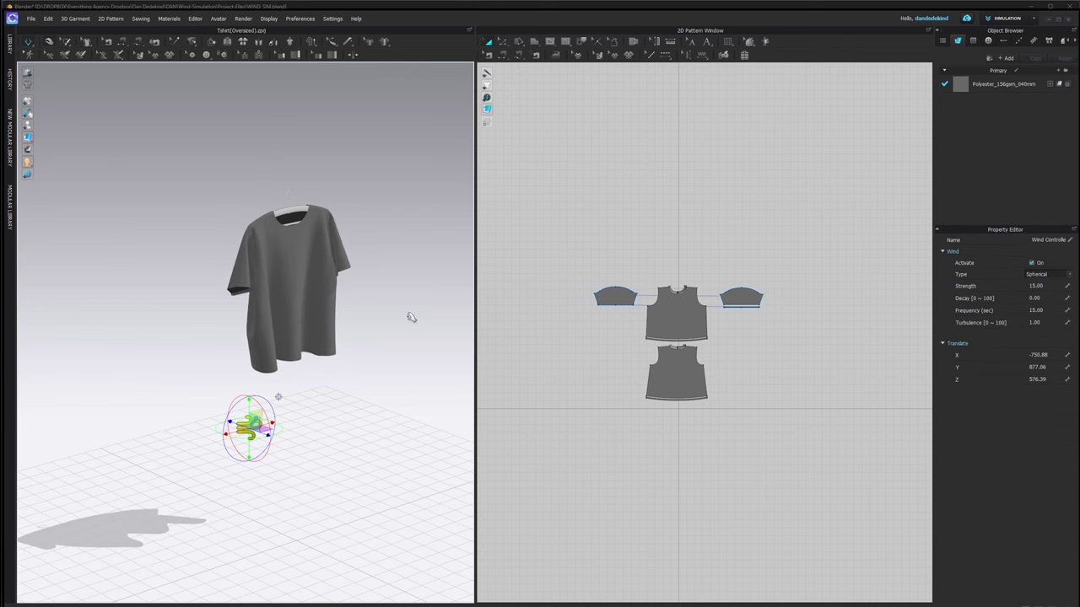
Set the wind controller's strength to 75 and its frequency to 100 seconds
click(1045, 286)
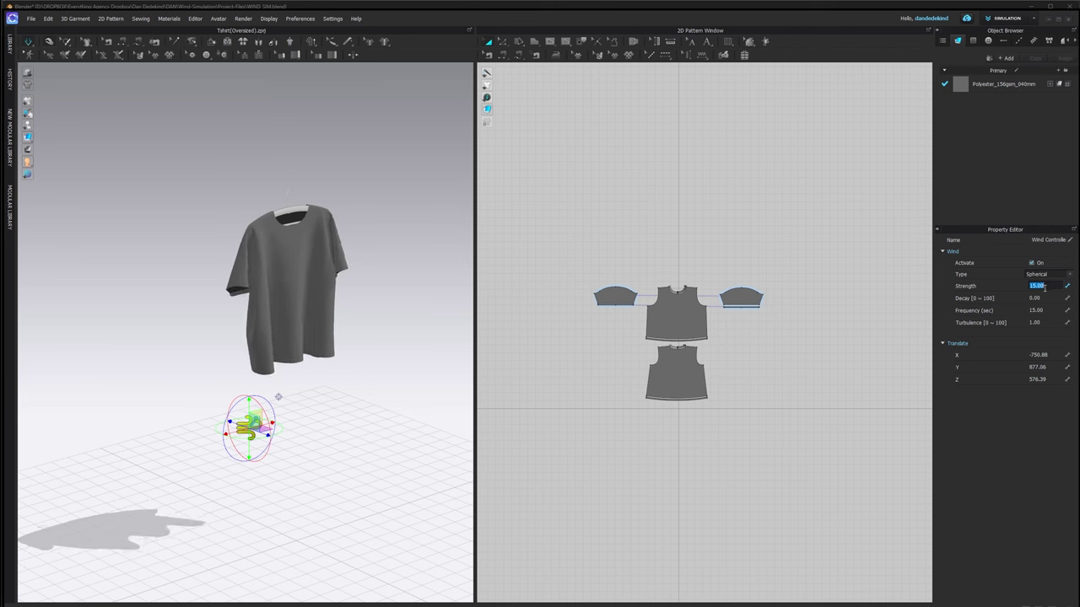
text(75)
key(Return)
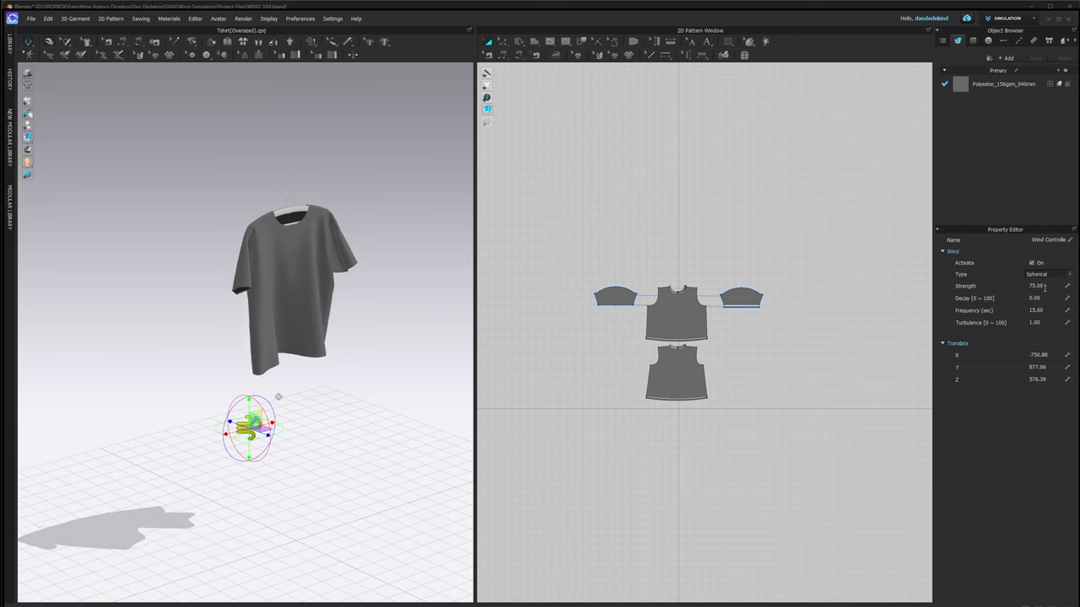
click(1047, 309)
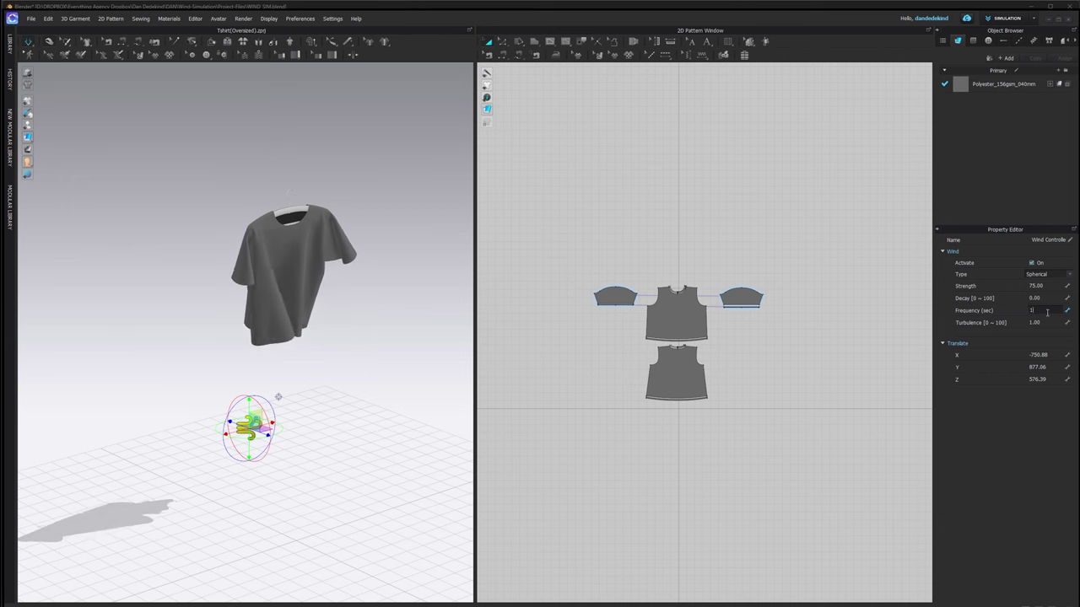
text(100)
key(Return)
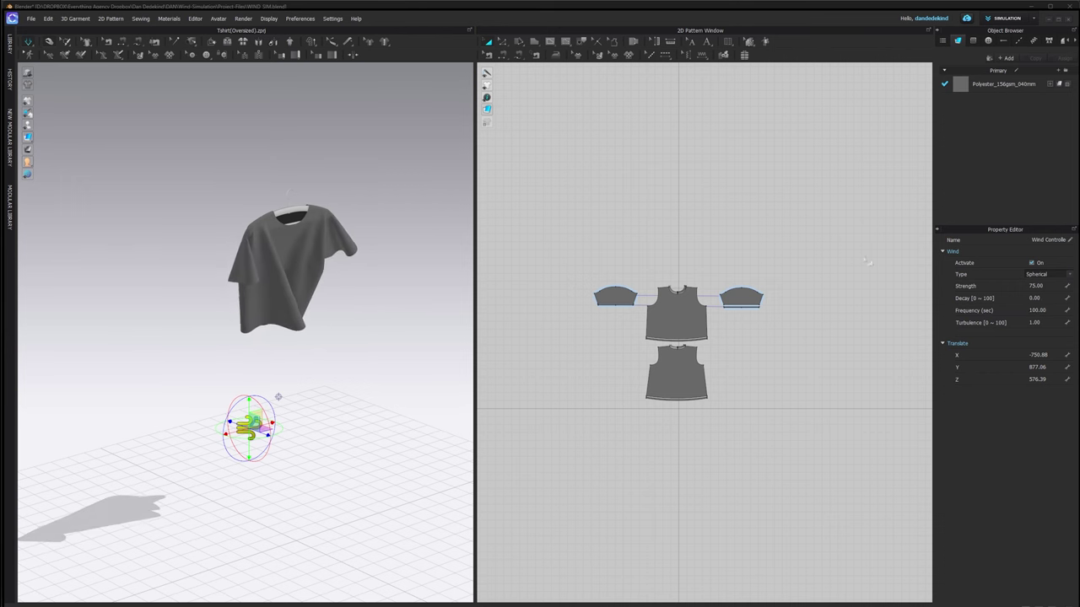
right_drag(369, 308, 361, 418)
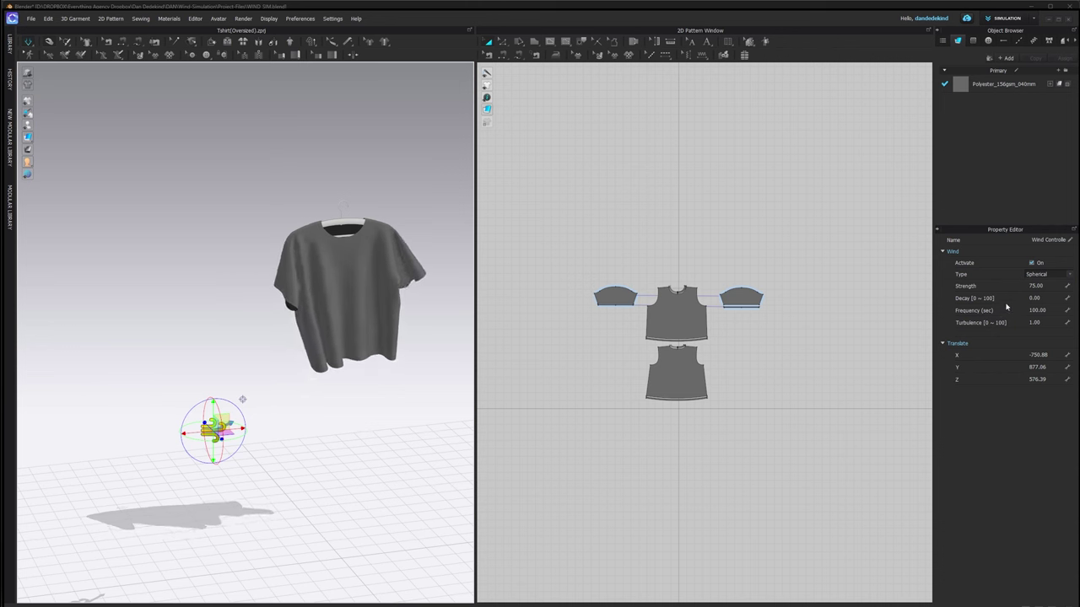
right_drag(280, 391, 333, 405)
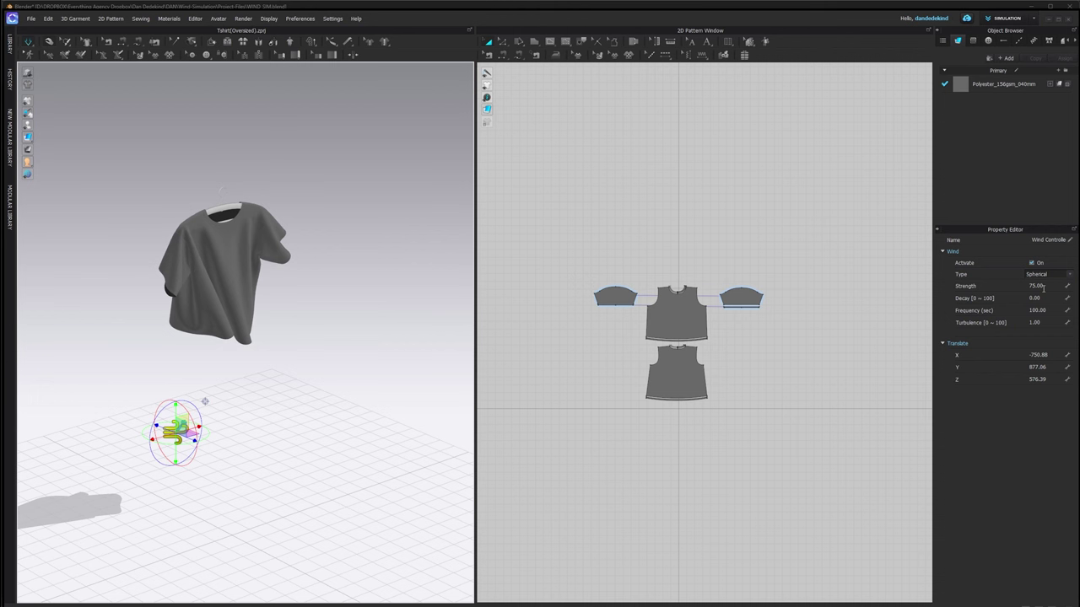
Change the wind controller's type to Planar
click(1069, 275)
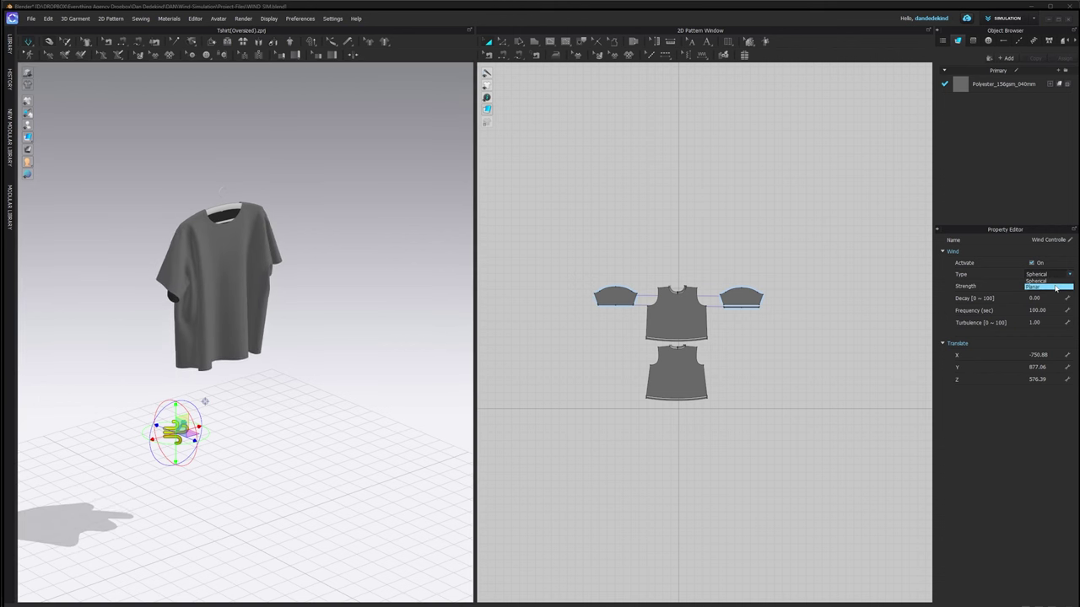
click(1054, 286)
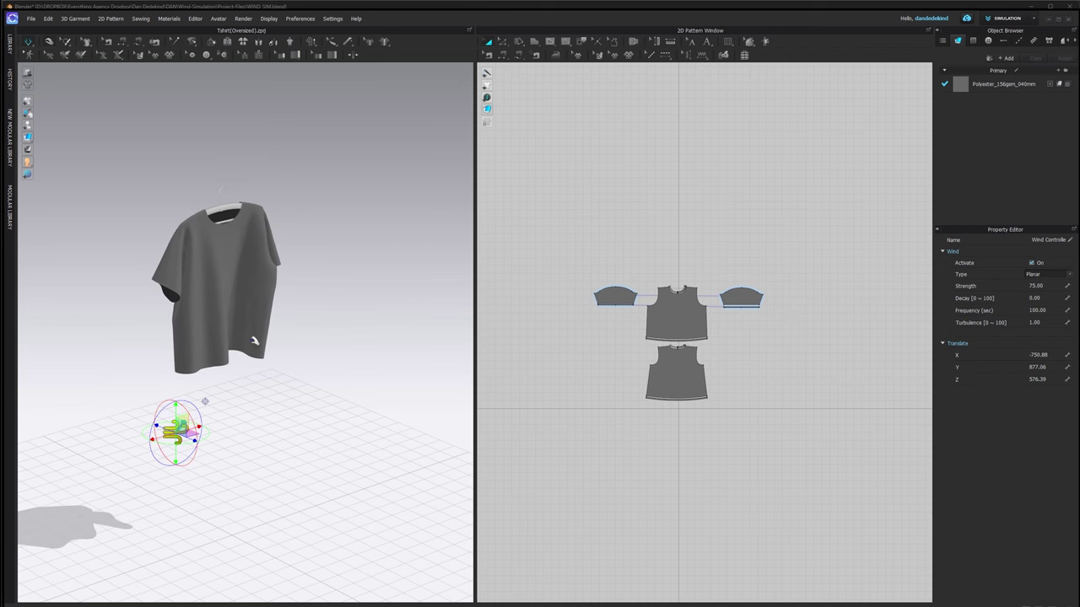
right_drag(252, 341, 309, 391)
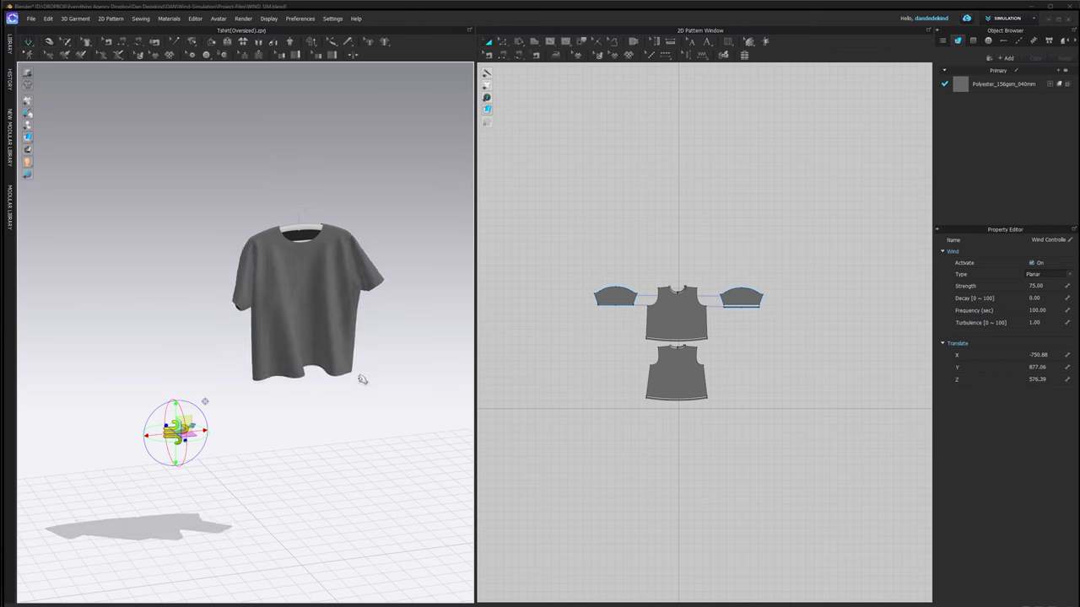
Move the wind controller along the Z axis to about -332 beside the T-shirt and deselect it
right_drag(362, 379, 237, 446)
drag(194, 450, 71, 305)
right_drag(116, 299, 86, 301)
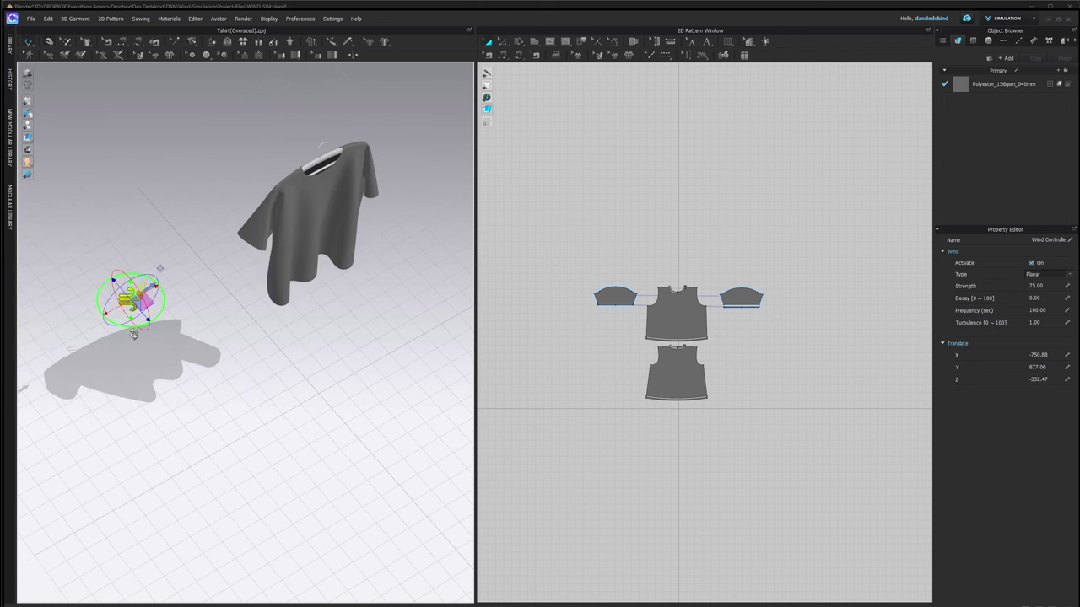
right_drag(342, 365, 307, 326)
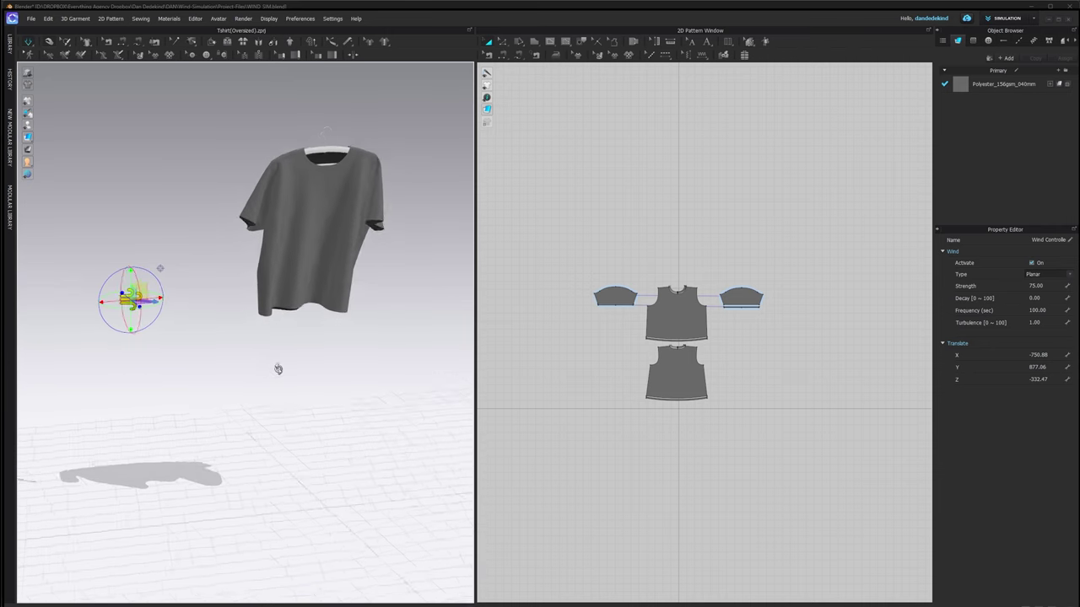
right_drag(277, 366, 174, 307)
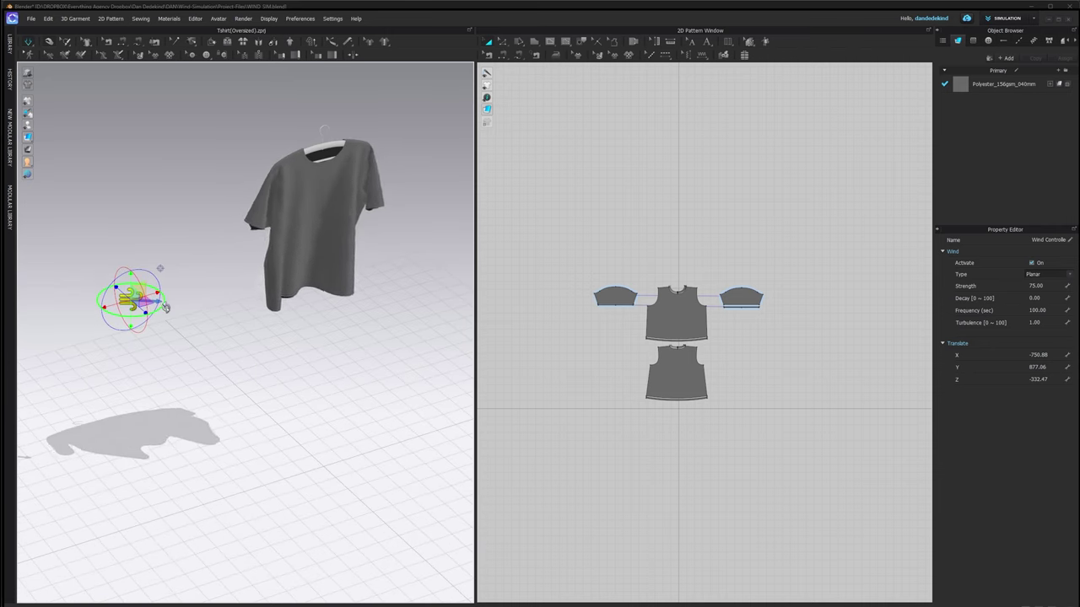
click(196, 276)
right_drag(196, 277, 411, 226)
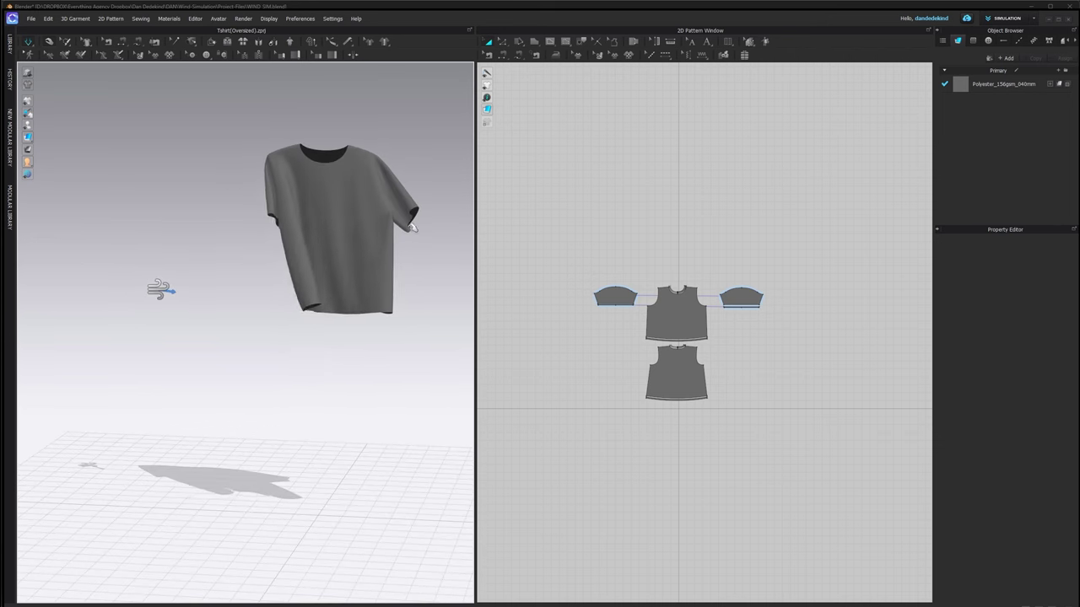
right_drag(276, 379, 238, 388)
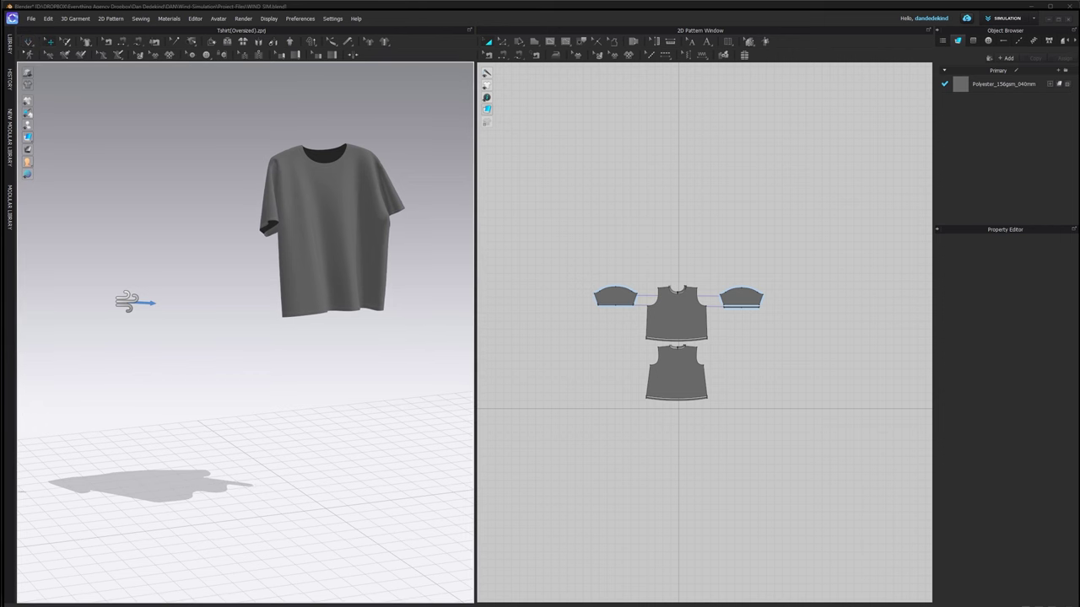
Switch to the Animation workspace and record the garment's wind simulation with the simulation quality set to Custom
click(1013, 17)
click(1003, 56)
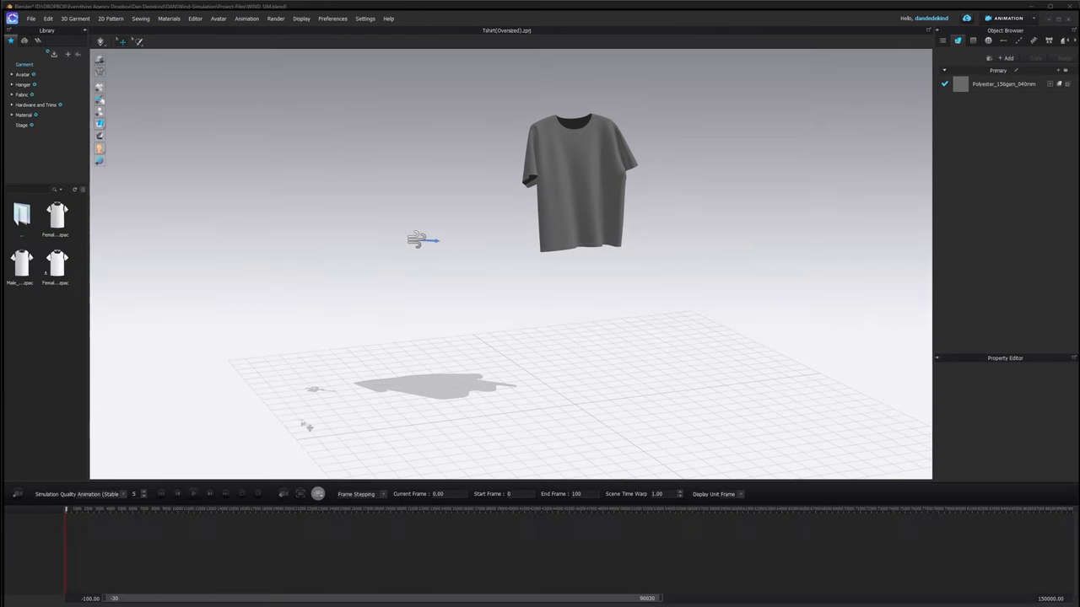
click(124, 495)
click(120, 496)
click(17, 495)
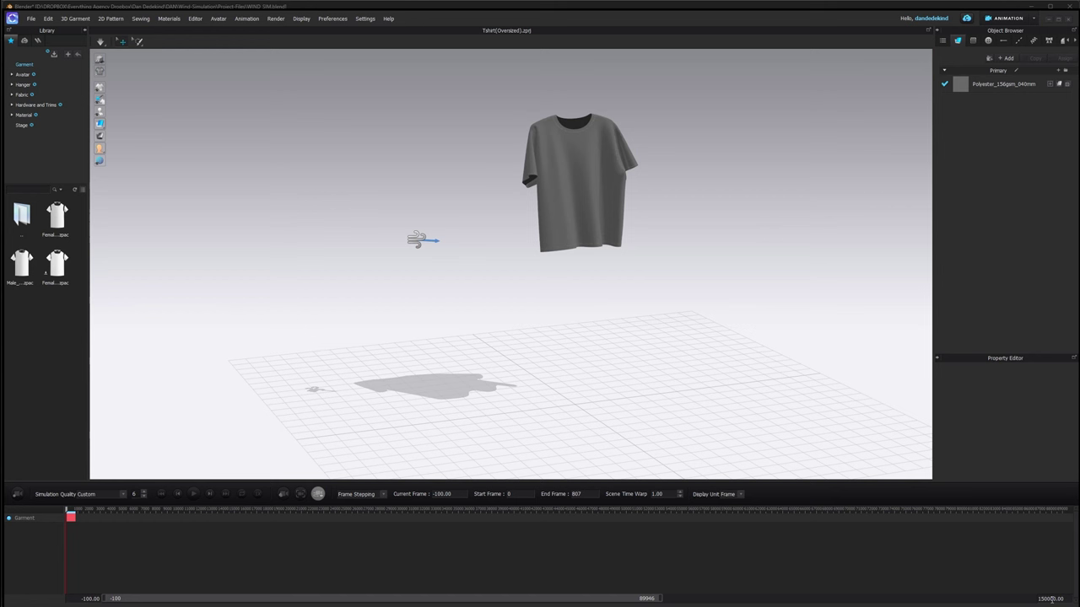
Set the timeline's end to 1500 frames and play back the recorded T-shirt simulation from frame 0
key(BackSpace)
key(Return)
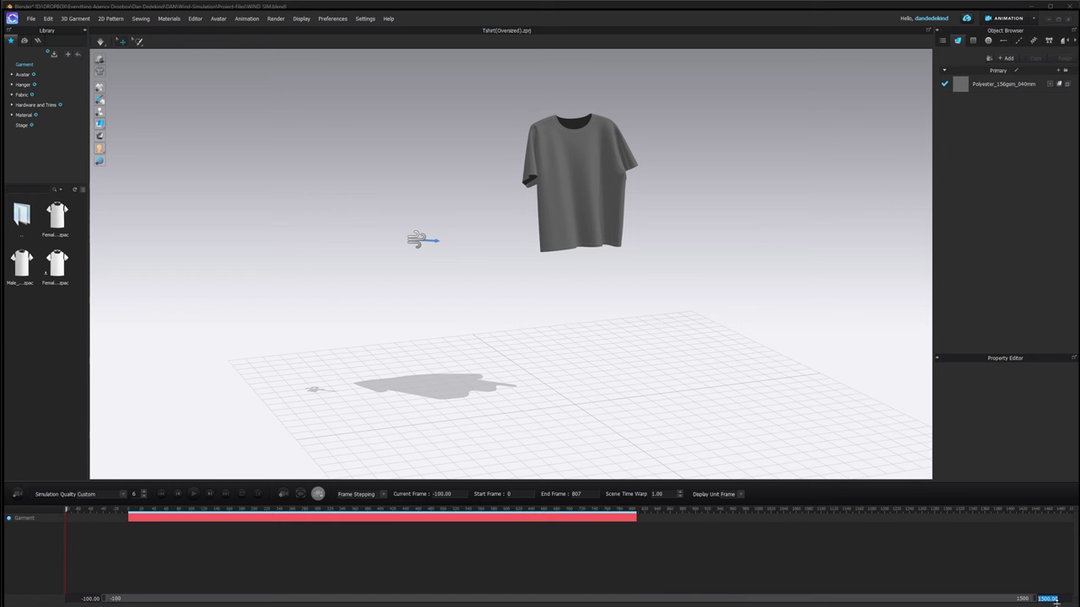
click(129, 511)
click(196, 495)
middle_drag(642, 239, 560, 317)
scroll(560, 316, up, 2)
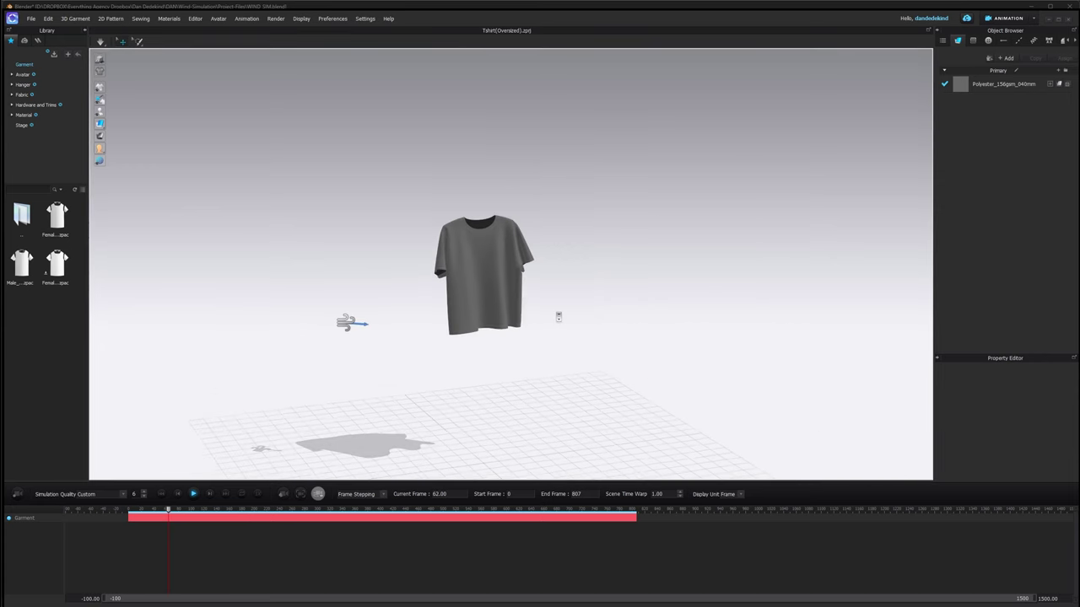
scroll(566, 318, down, 4)
scroll(569, 334, up, 3)
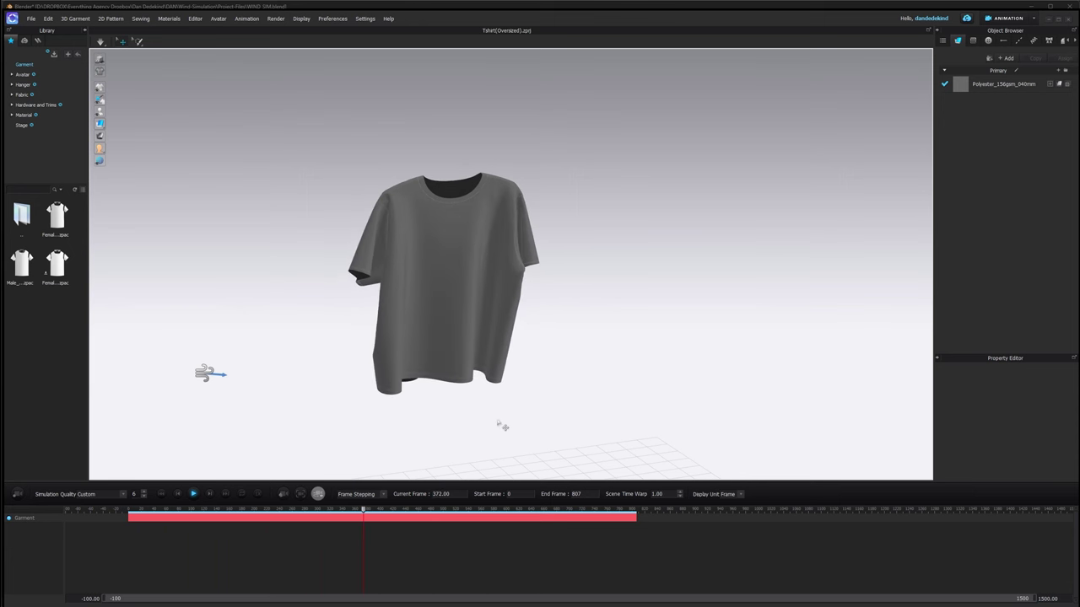
middle_drag(503, 414, 496, 394)
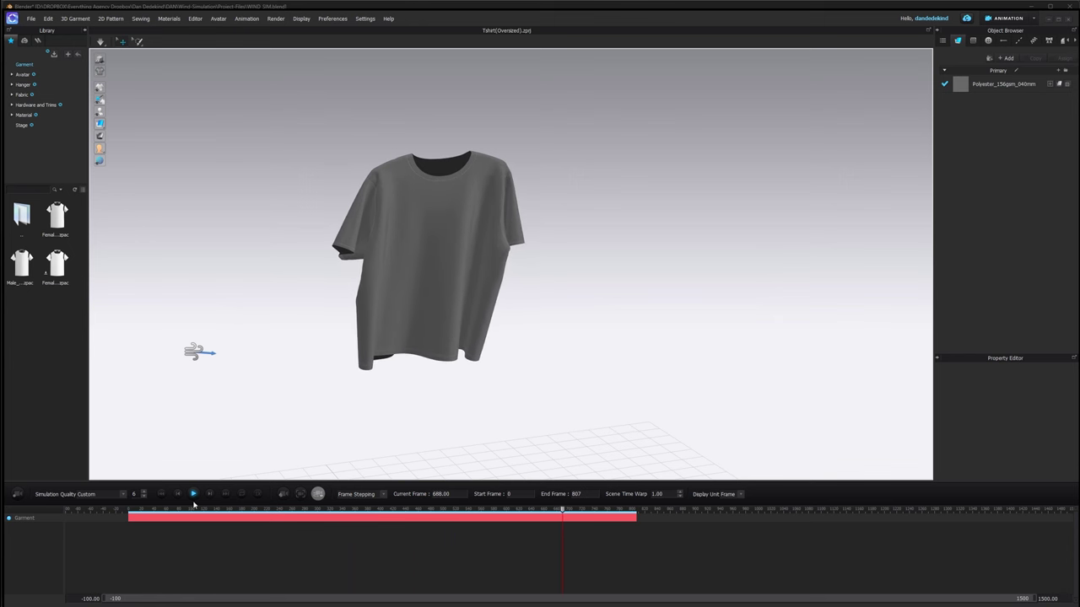
Export the animated garment as a thick Alembic (OGAWA) file named Wind-Sim_Tshirt to the Desktop
click(31, 18)
mouse_move(84, 113)
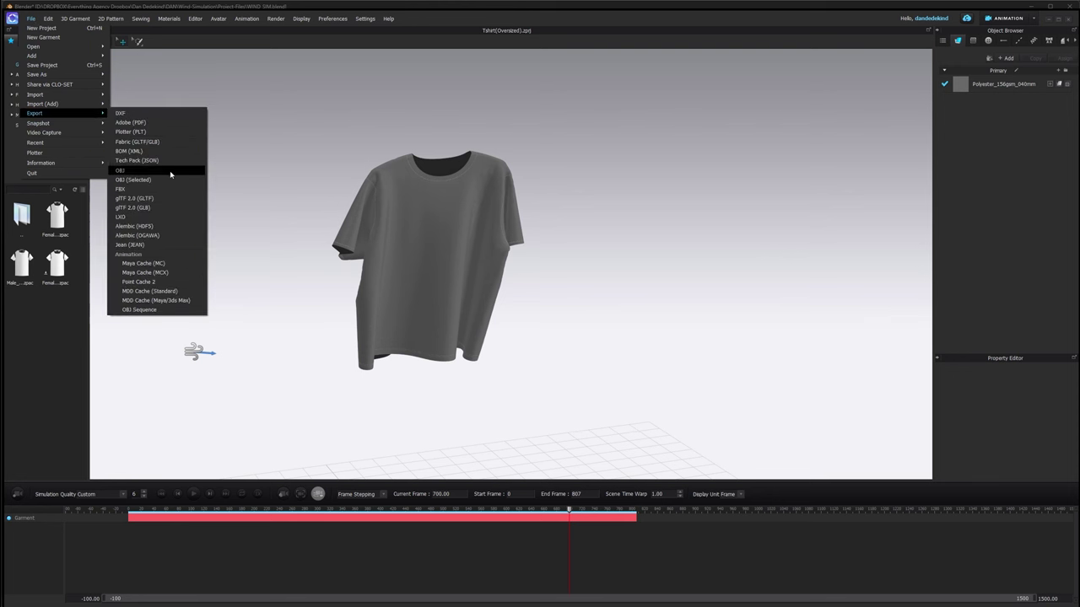
click(169, 235)
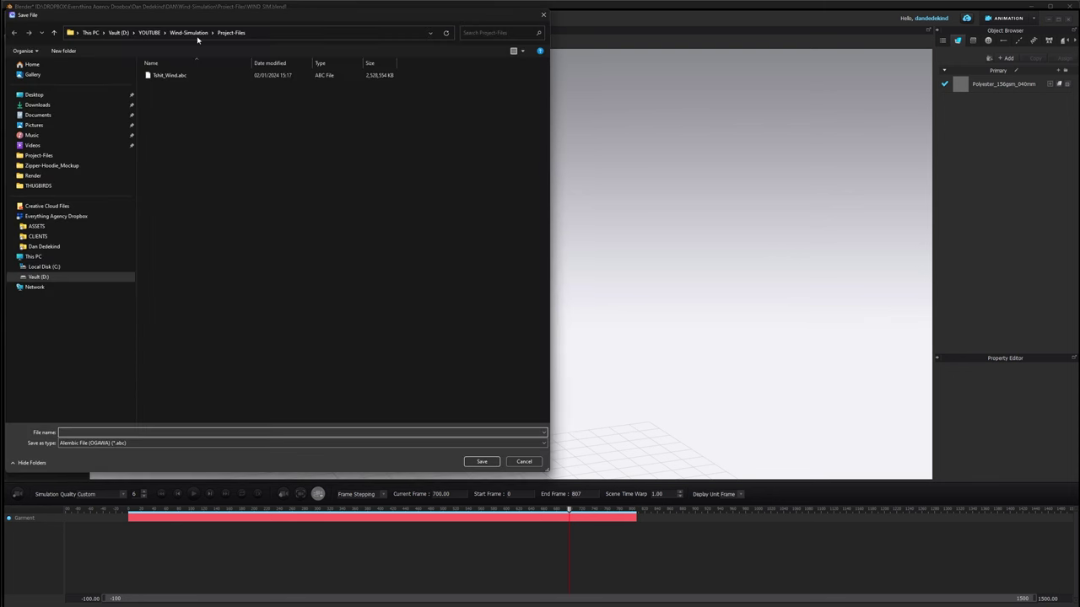
click(69, 94)
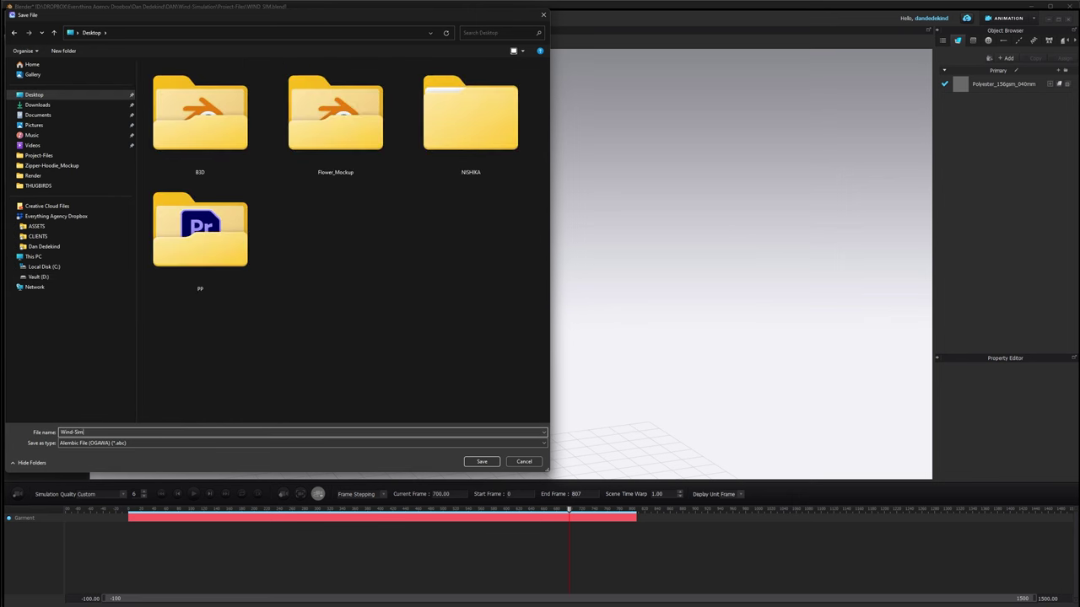
key(Return)
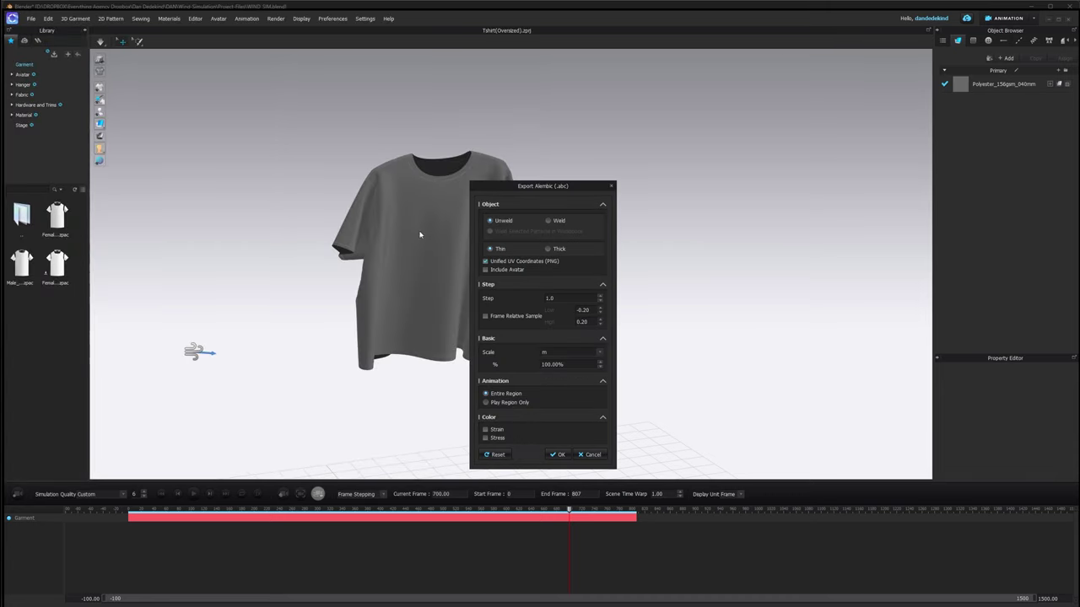
click(549, 250)
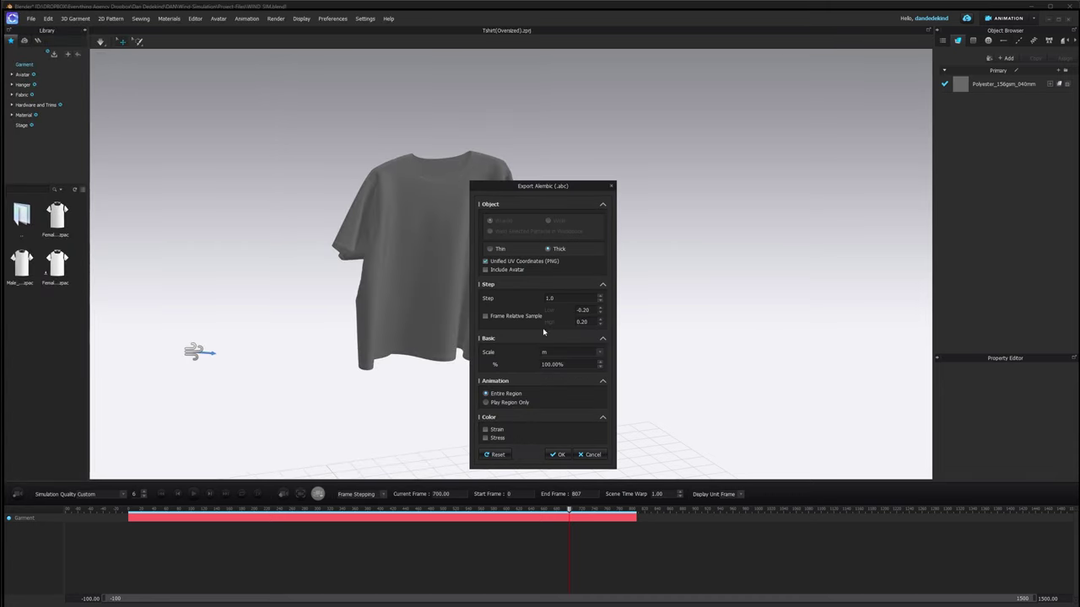
click(564, 455)
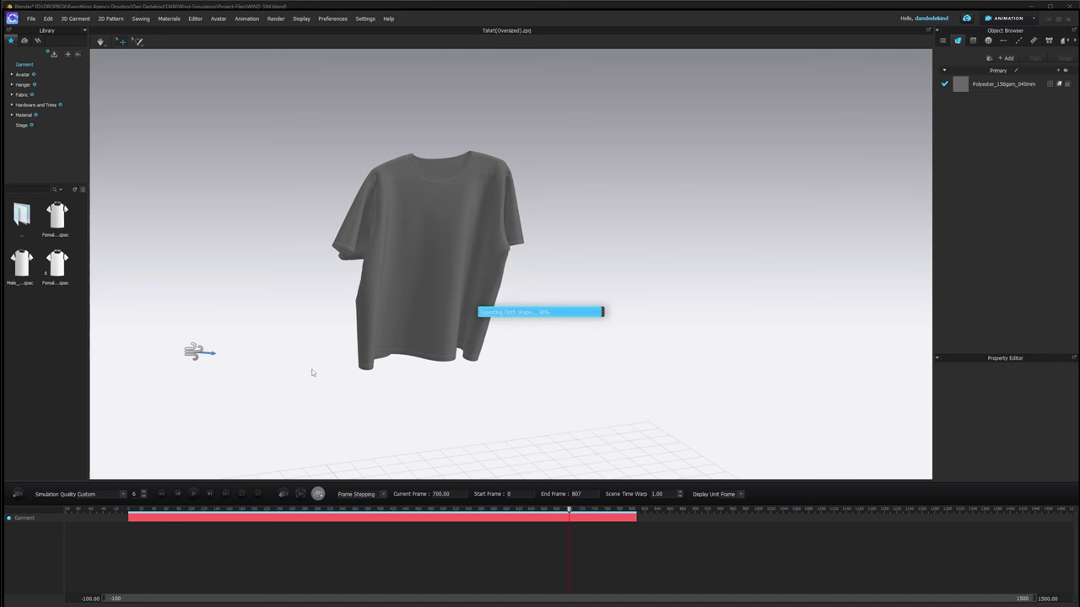
Switch to Blender and hide the existing T-shirt hanging in the tree from the viewport
click(1049, 20)
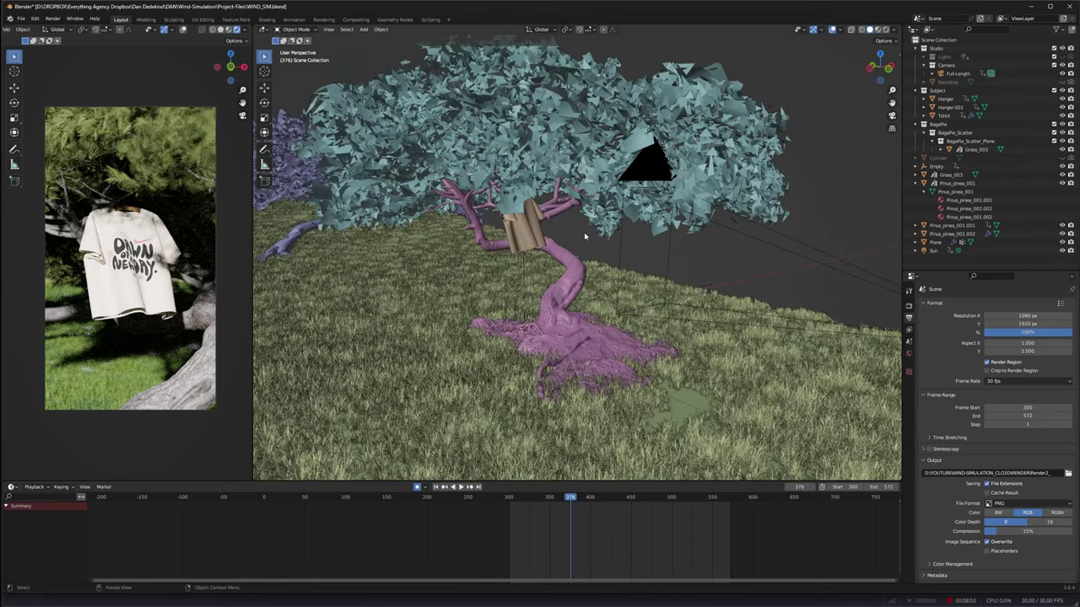
scroll(584, 234, up, 4)
middle_drag(584, 235, 555, 224)
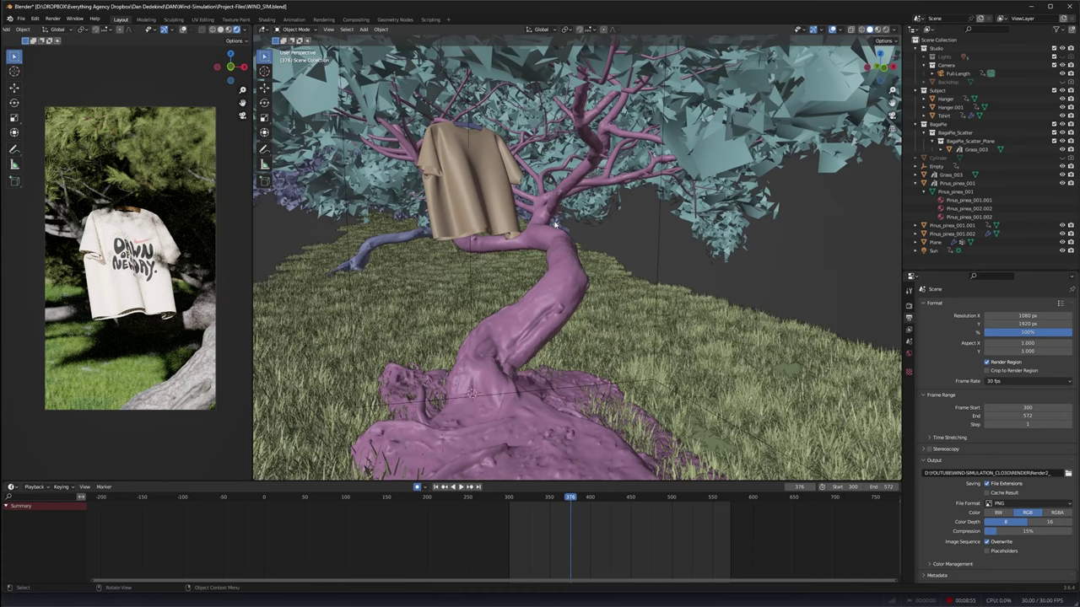
middle_drag(555, 225, 540, 179)
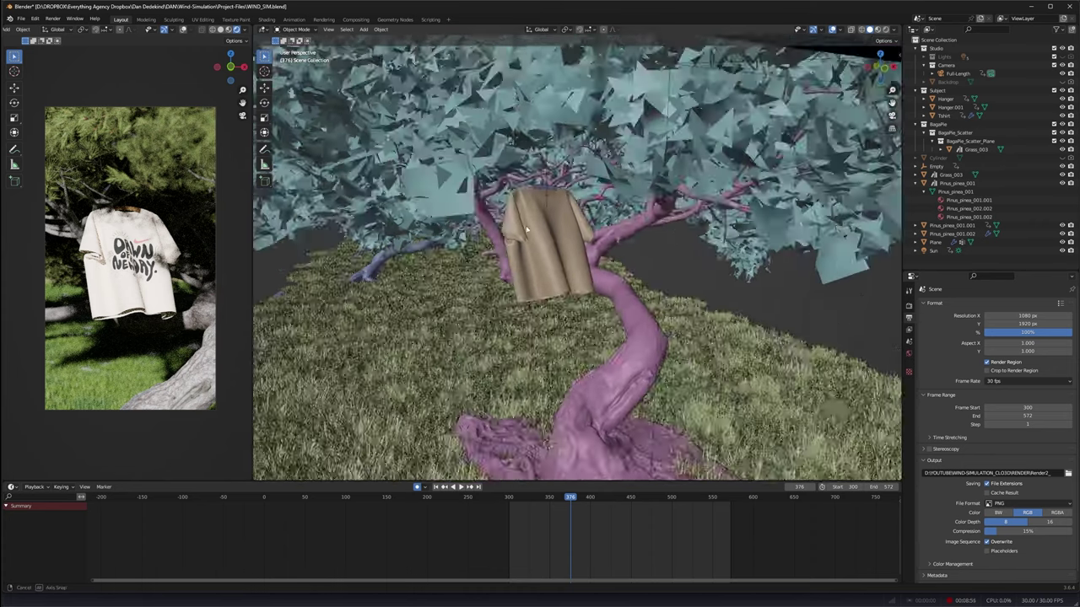
scroll(540, 179, up, 4)
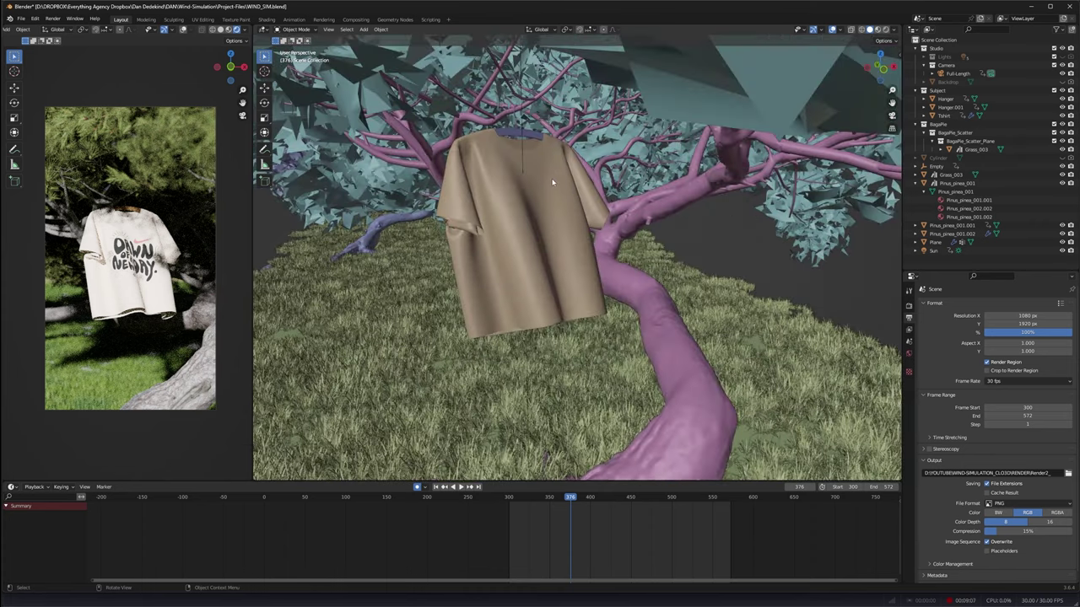
middle_drag(546, 174, 514, 215)
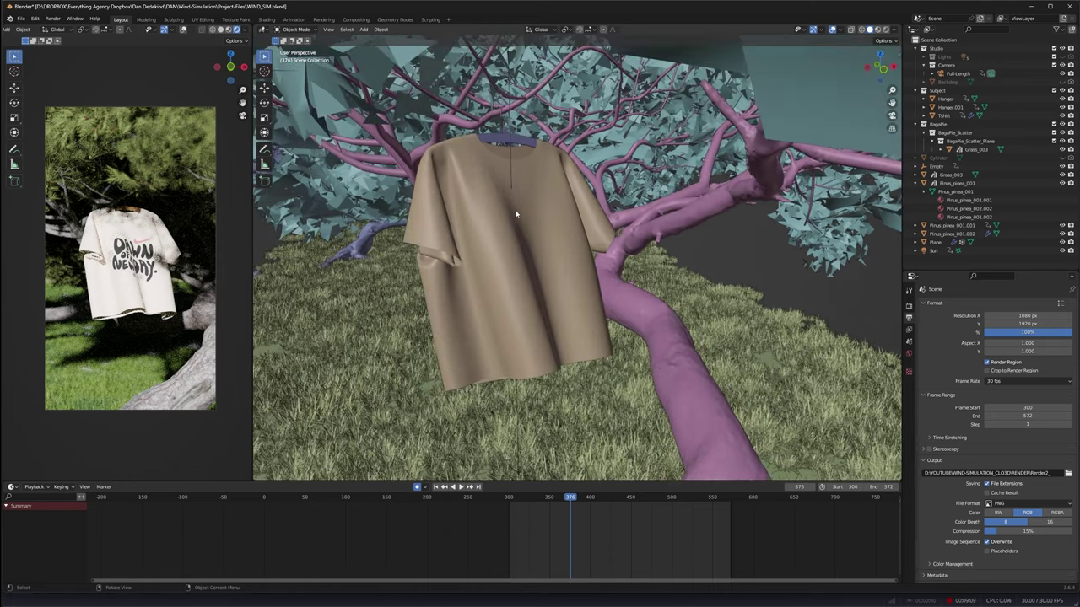
click(514, 215)
click(1061, 115)
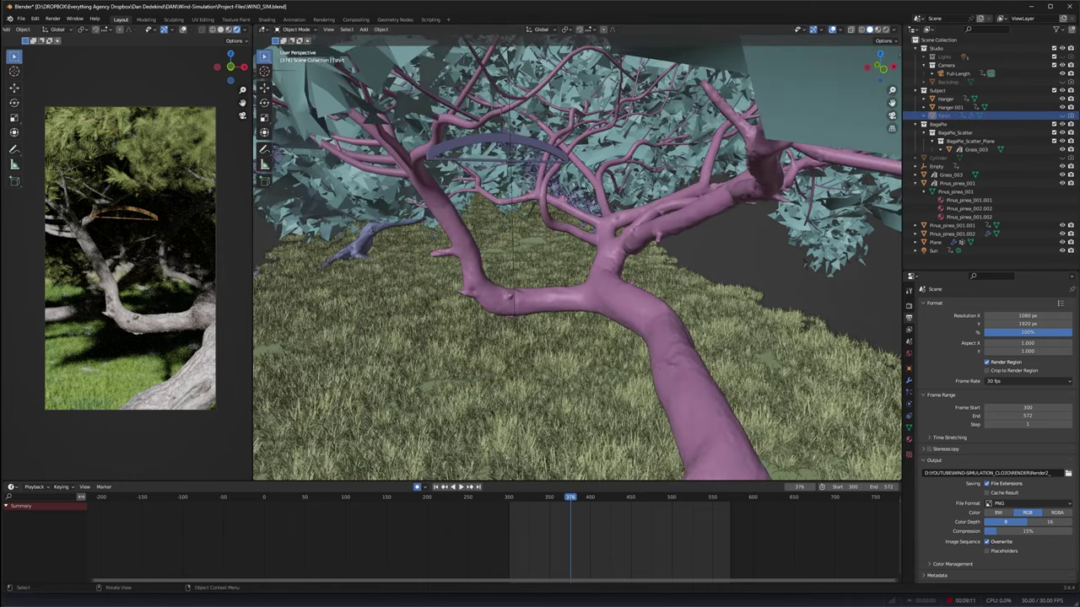
Import the Alembic file Wind-Sim_Tshirt.abc from the Desktop into the tree scene
click(20, 19)
mouse_move(71, 133)
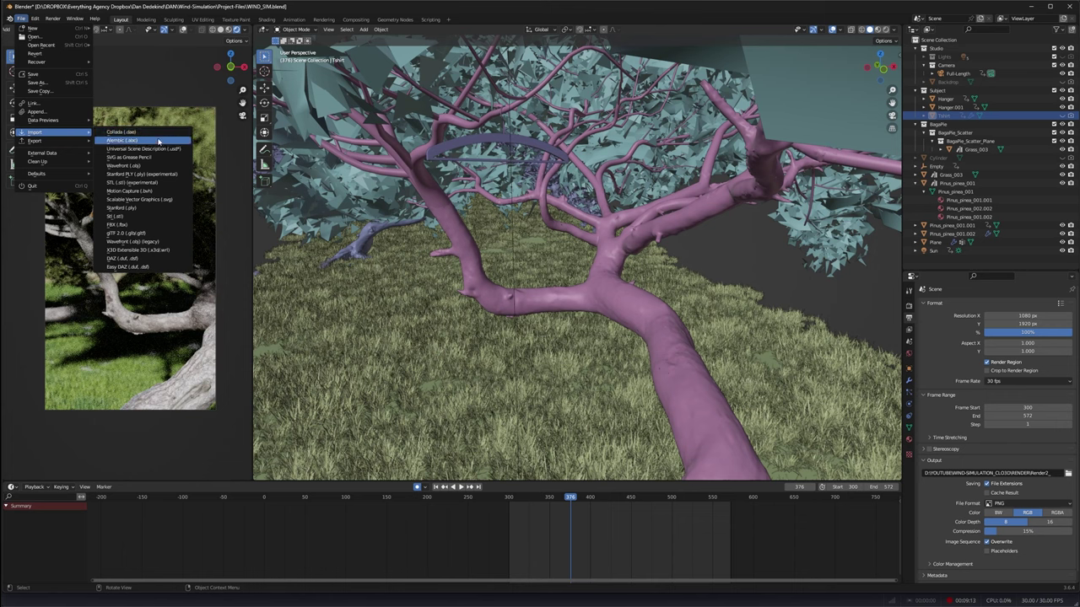
click(160, 141)
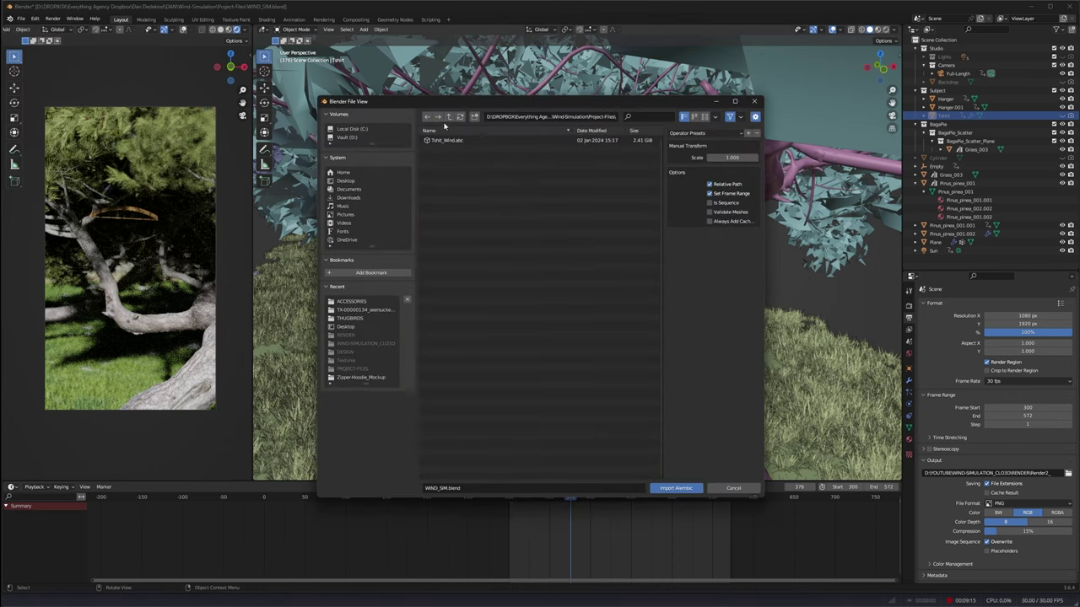
click(366, 173)
click(346, 180)
click(453, 174)
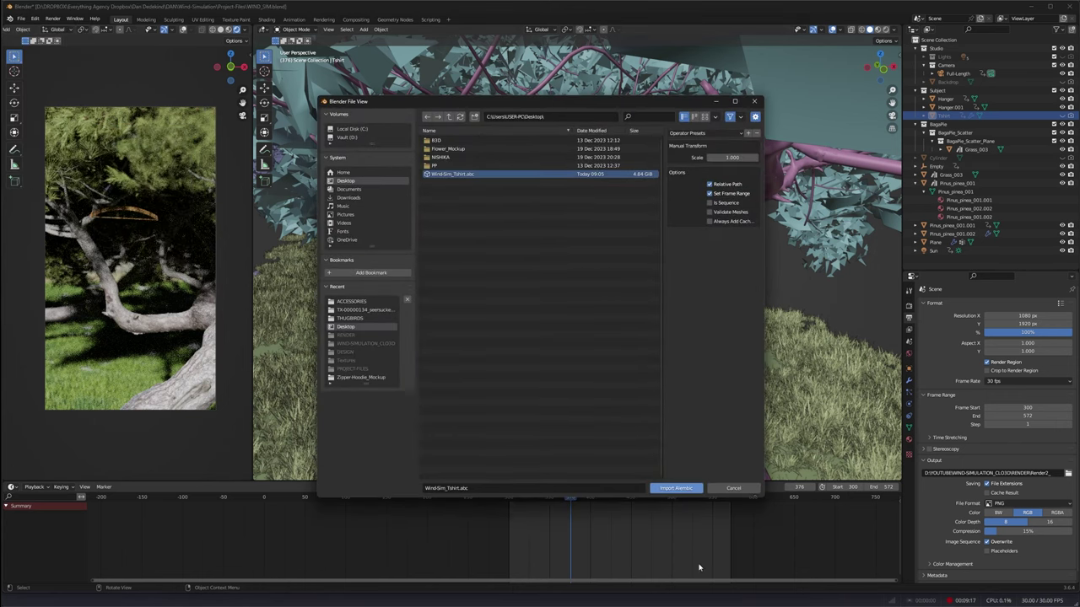
click(674, 488)
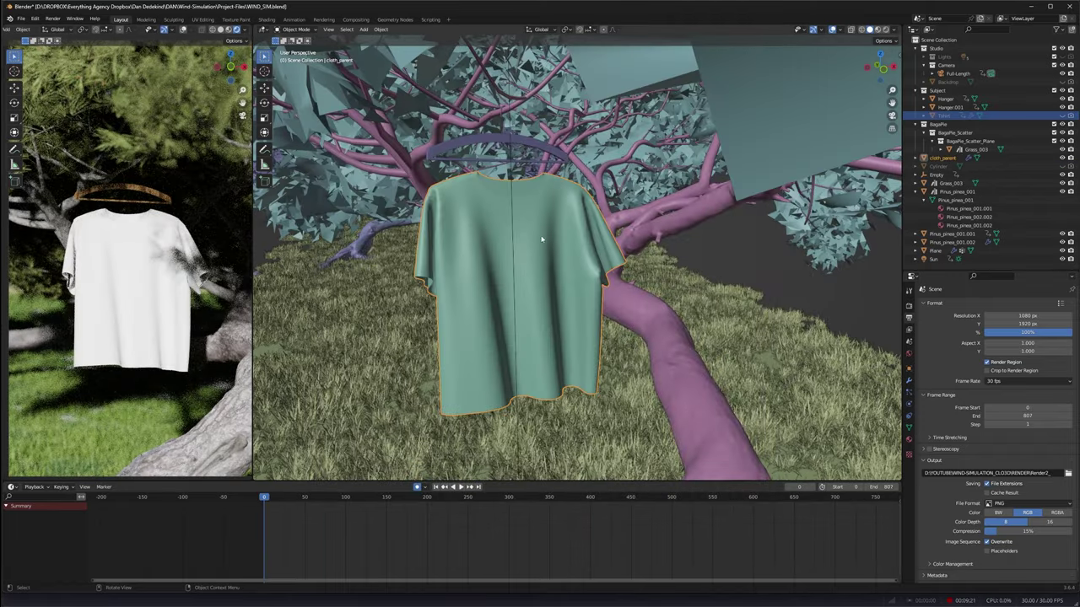
Raise the imported T-shirt about 0.07 m along the Z axis so it meets the hanger
middle_drag(555, 239, 571, 273)
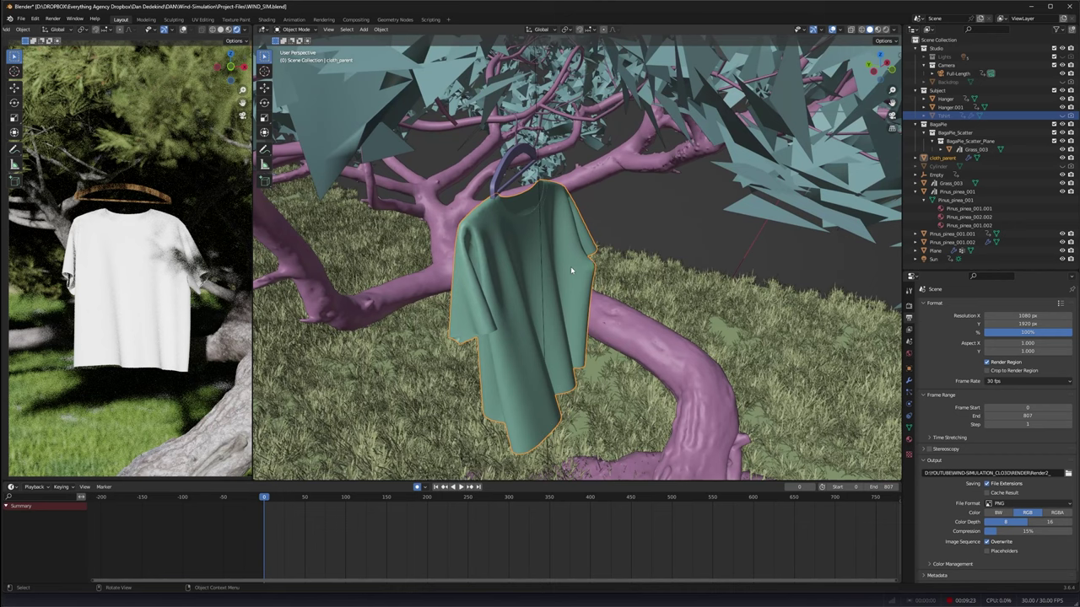
key(g)
key(z)
click(565, 252)
key(i)
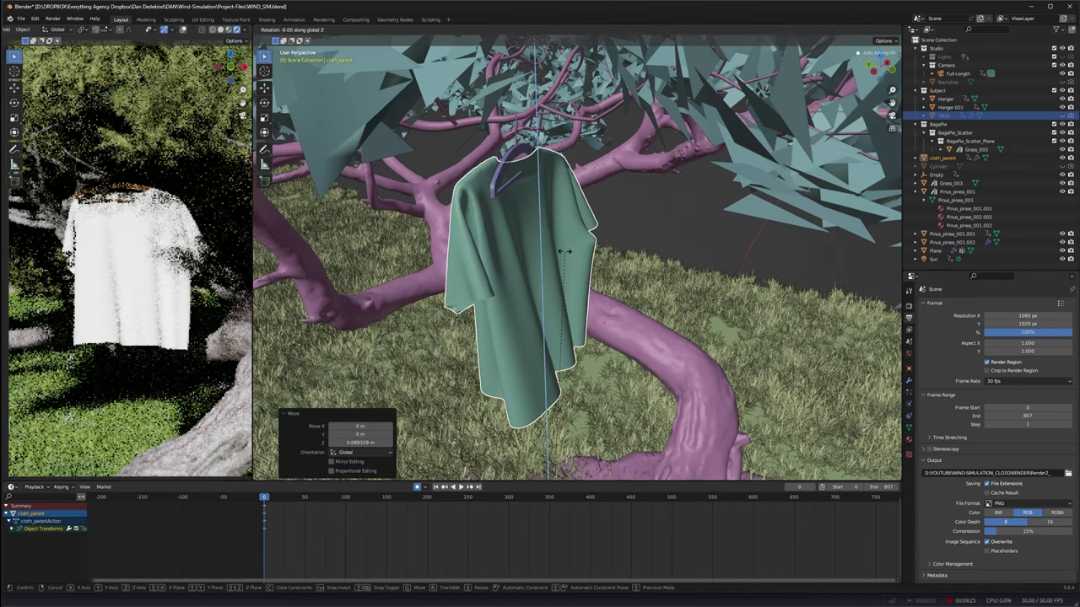
Rotate the imported T-shirt about the global Z axis to line its shoulders up with the hanger
key(r)
key(x)
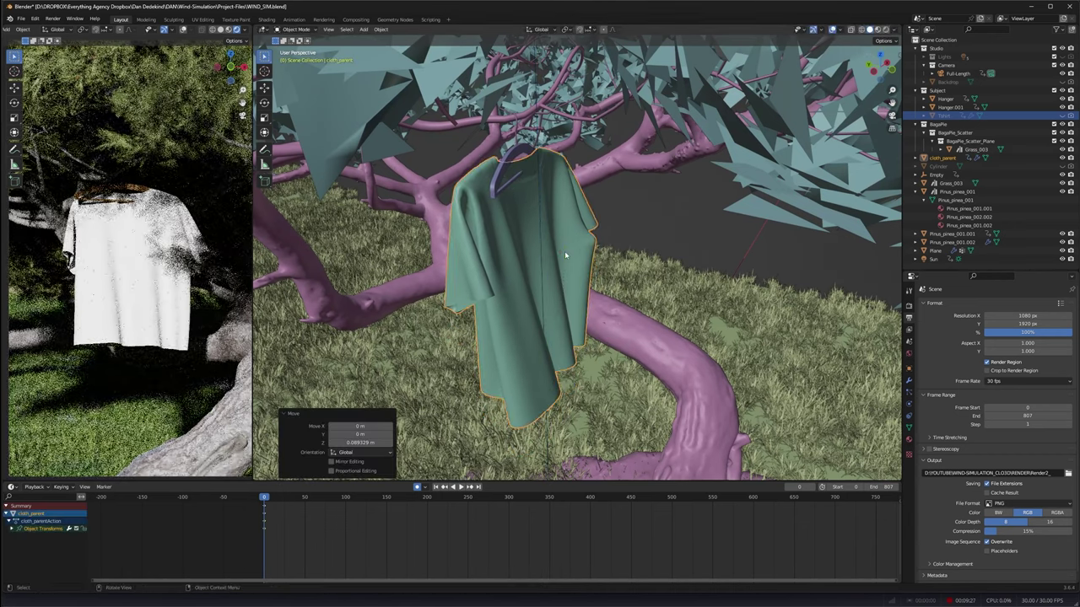
key(z)
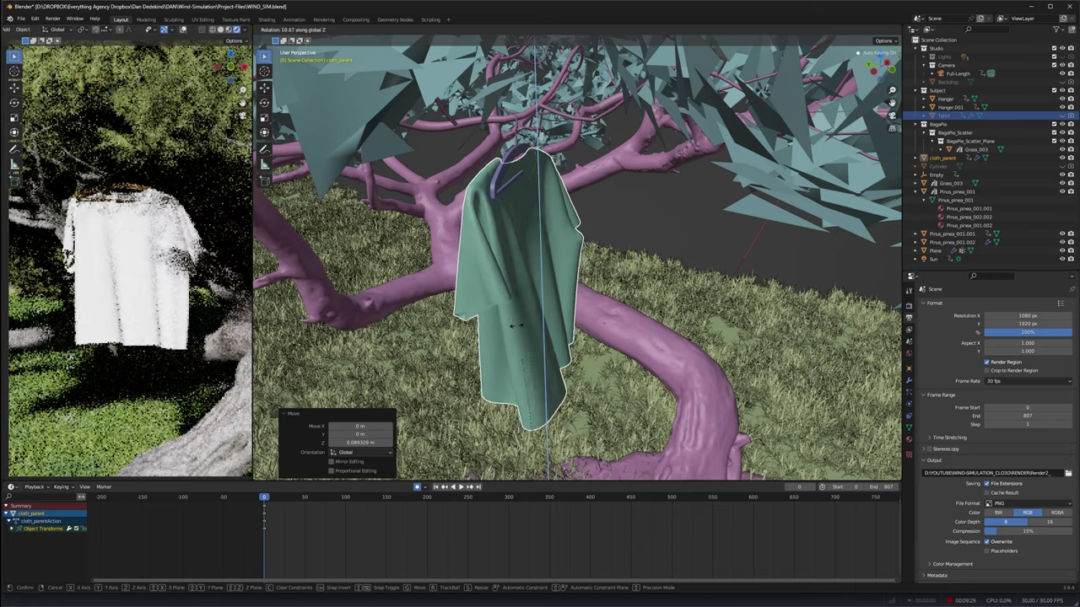
click(489, 383)
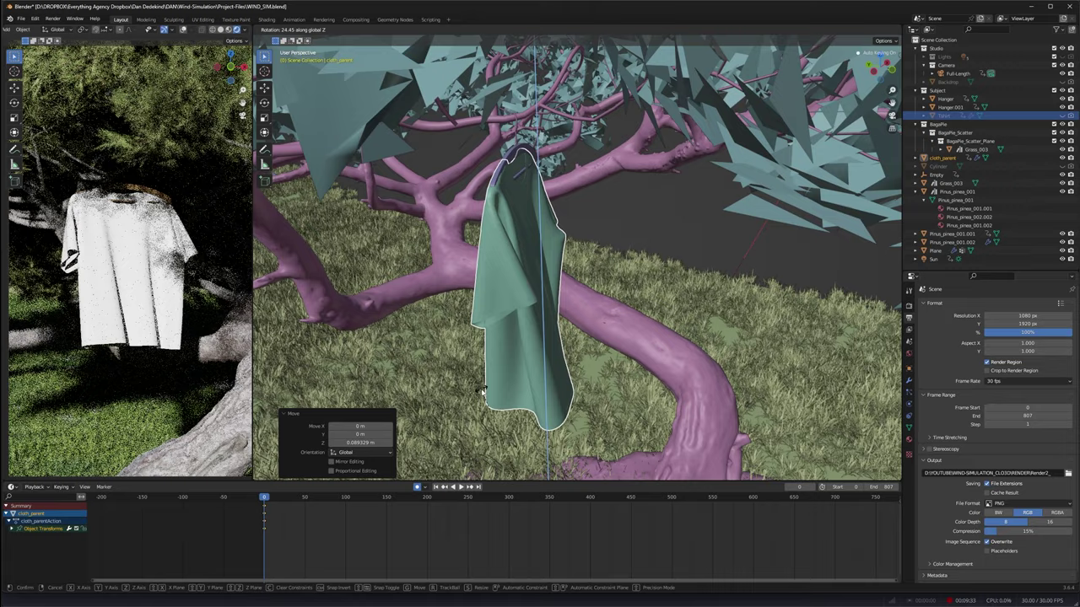
Fit the T-shirt onto the hanger by nudging it about 0.016 m up and about -0.006 m along its local Y axis
scroll(534, 237, up, 4)
middle_drag(588, 267, 658, 268)
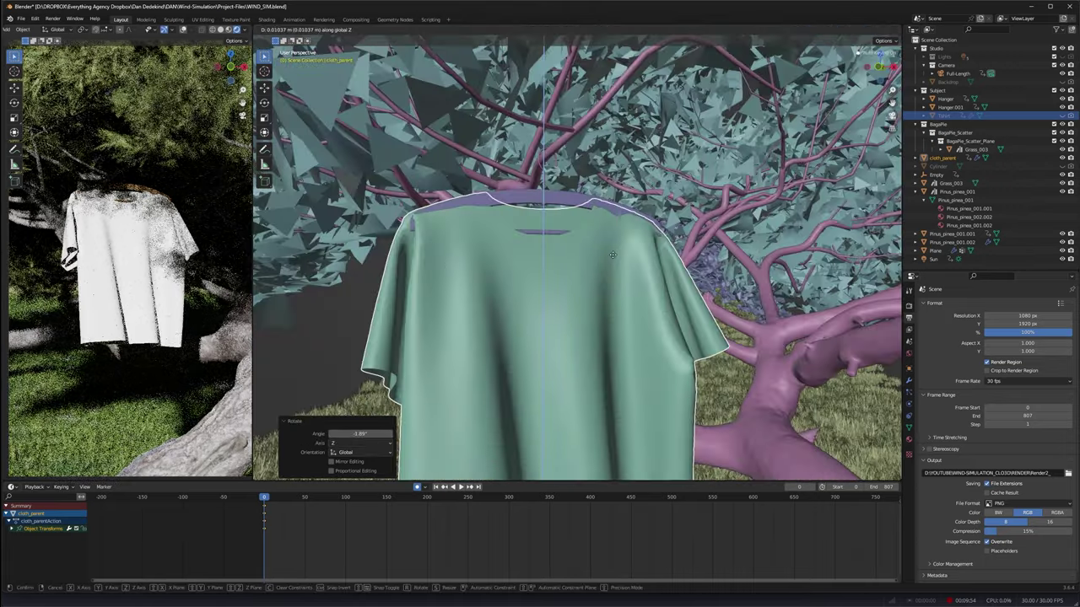
click(616, 253)
middle_drag(615, 258, 677, 293)
key(g)
key(y)
key(y)
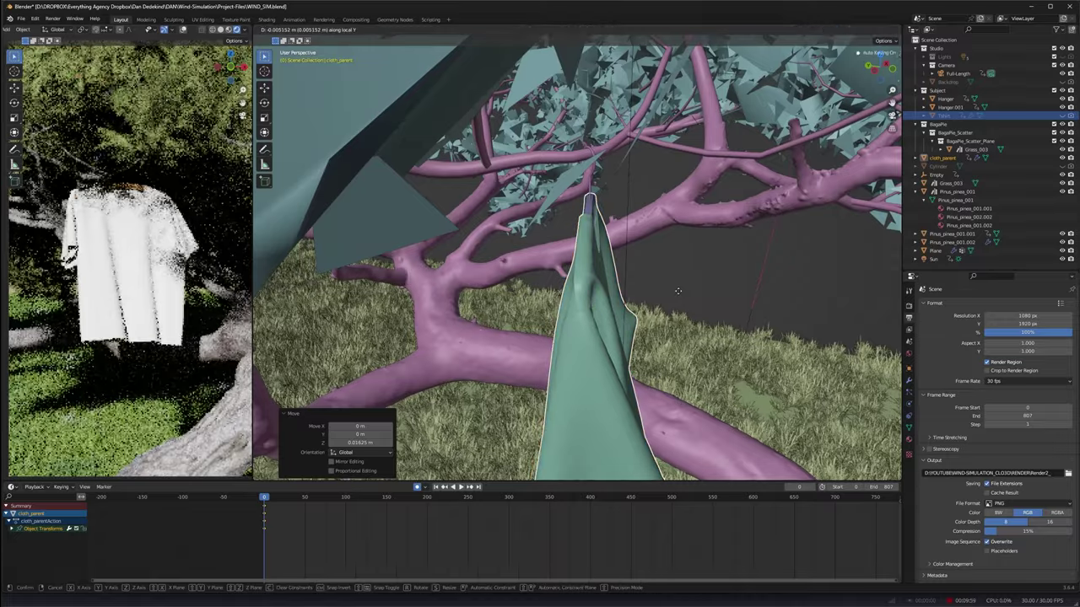
click(677, 293)
middle_drag(676, 292, 613, 284)
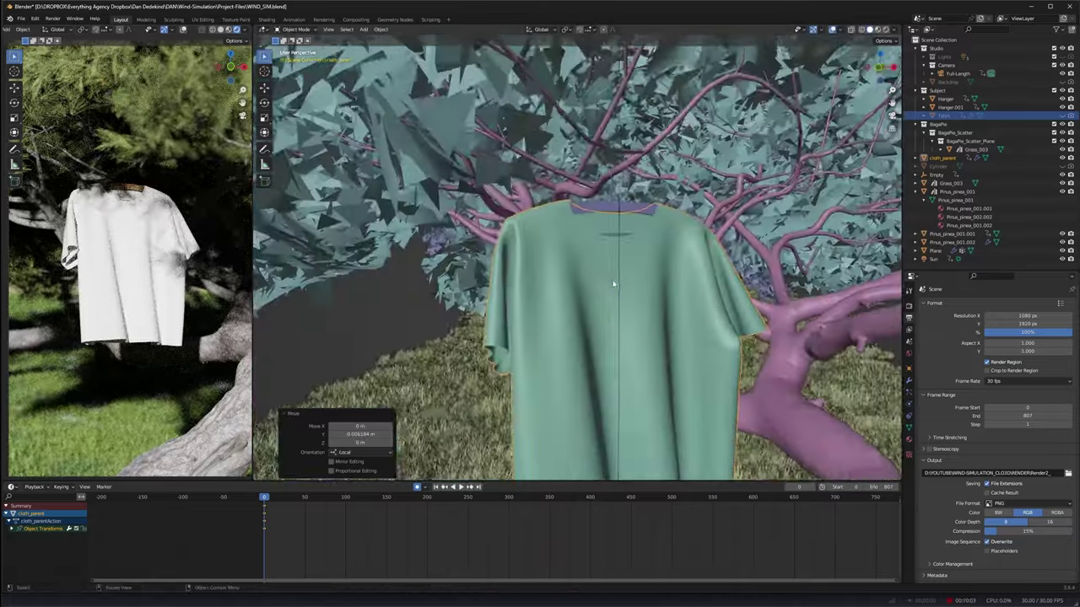
Scrub the timeline from the start to around frame 432 to check the T-shirt's wind motion on the hanger
scroll(624, 299, down, 3)
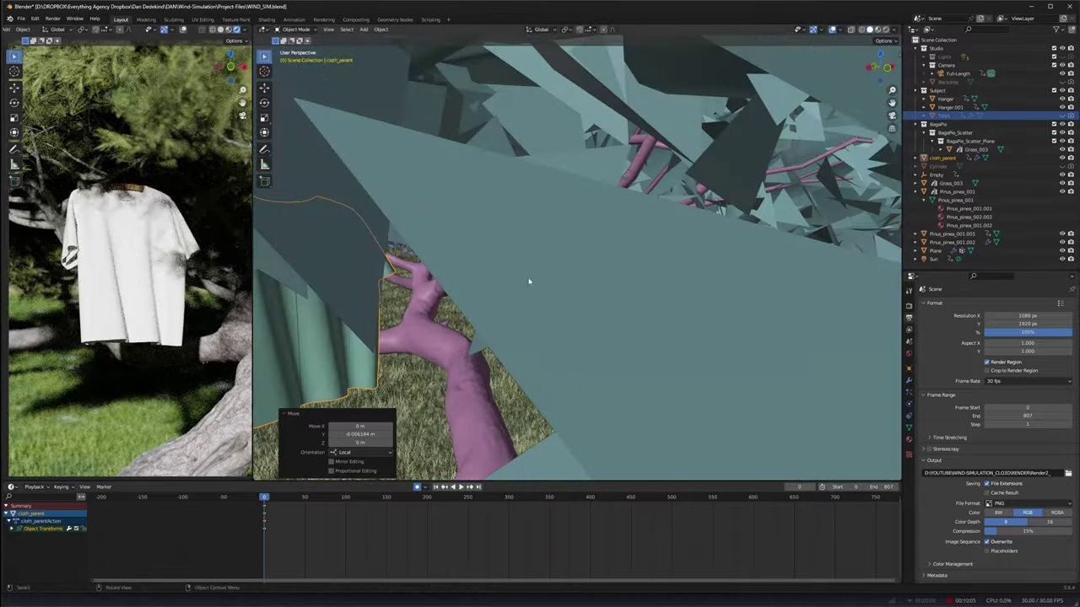
middle_drag(529, 282, 531, 312)
scroll(451, 318, down, 6)
scroll(565, 297, up, 8)
scroll(545, 307, down, 4)
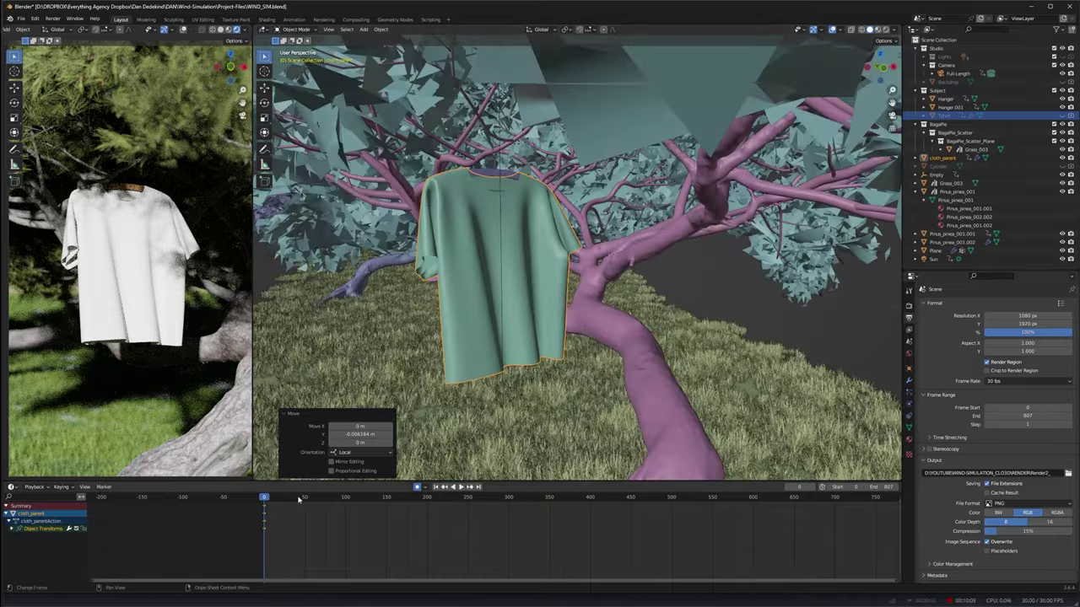
drag(298, 499, 688, 509)
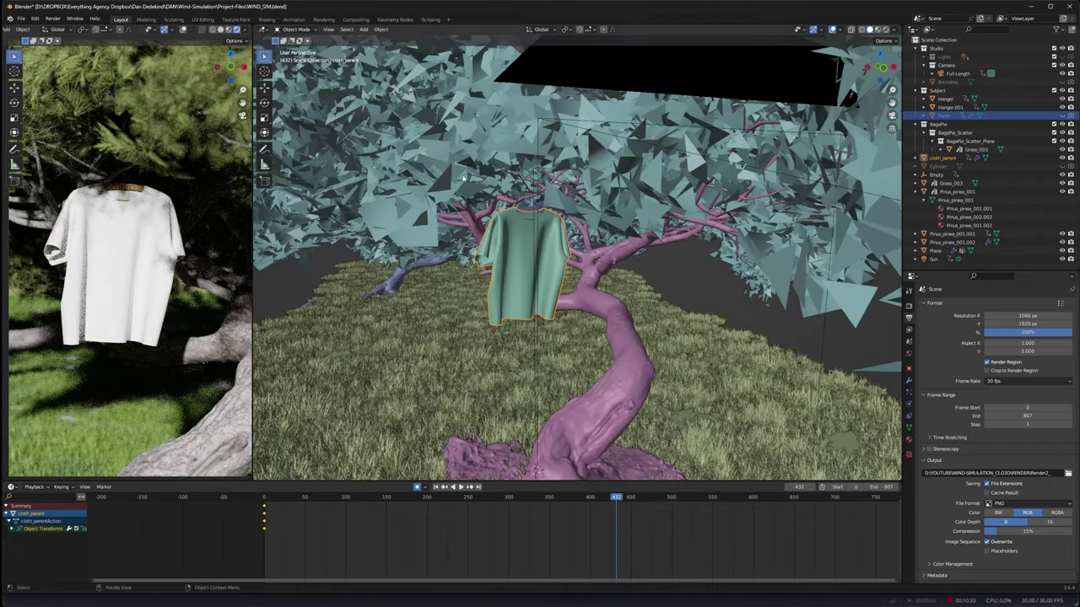
Switch to CLO 3D and open the garment in the UV Editor workspace
mouse_move(501, 598)
click(550, 598)
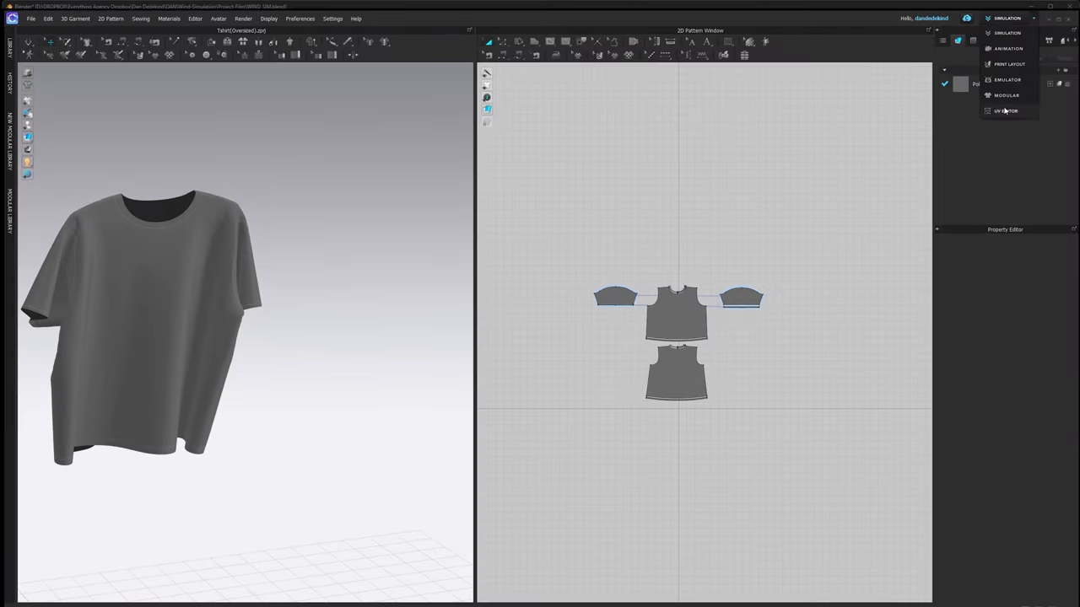
click(1004, 110)
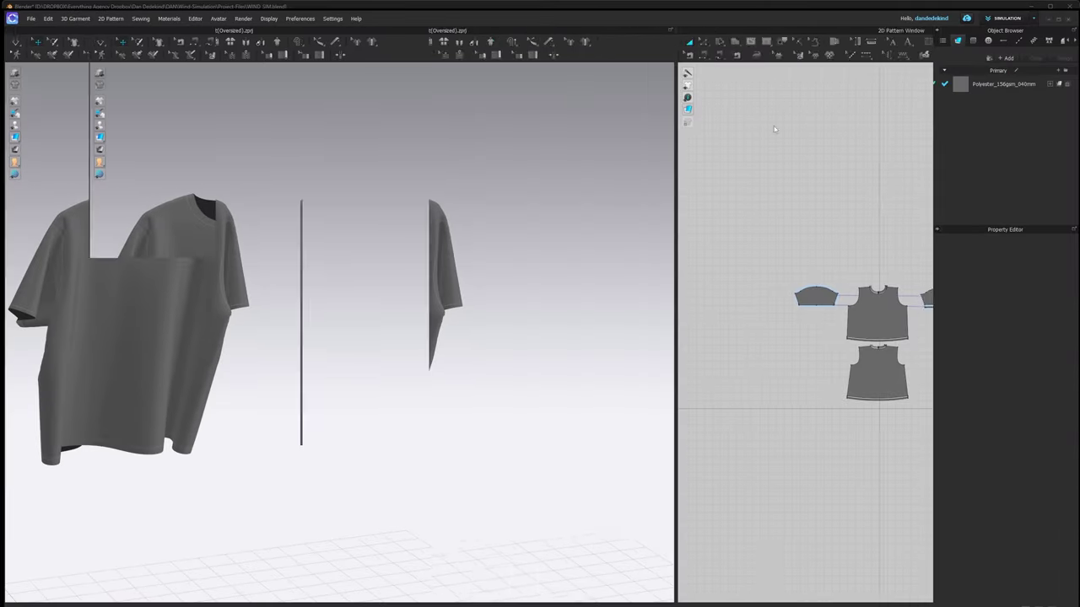
scroll(672, 265, down, 5)
scroll(675, 301, up, 5)
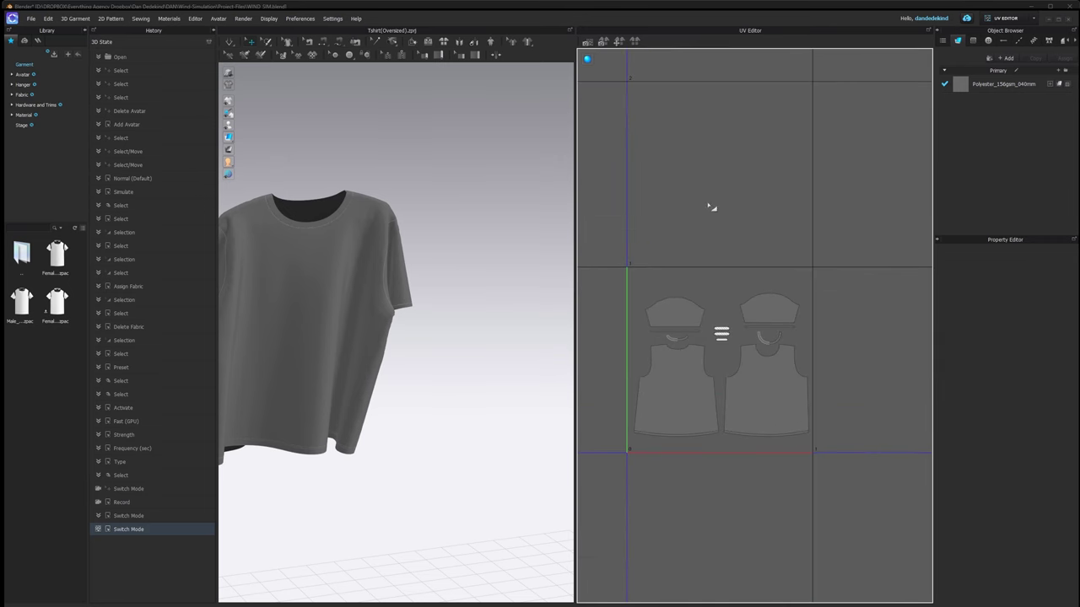
Bake the garment's diffuse texture for all UV tiles at 7936 pixels, saving it as Wind-Sim_Tshirt.png on the Desktop
click(602, 43)
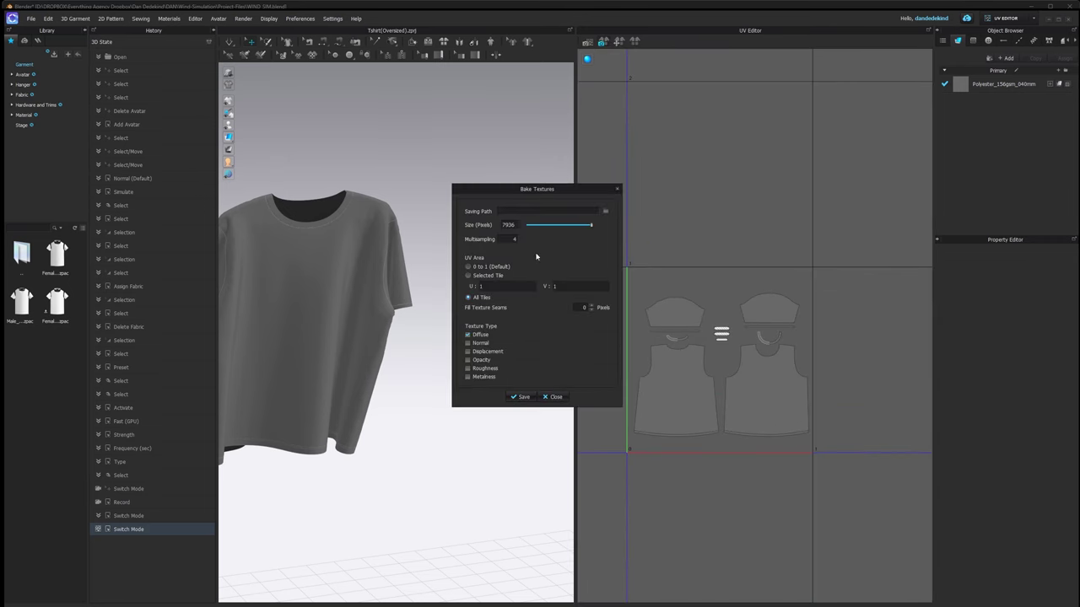
click(604, 211)
text(Wind)
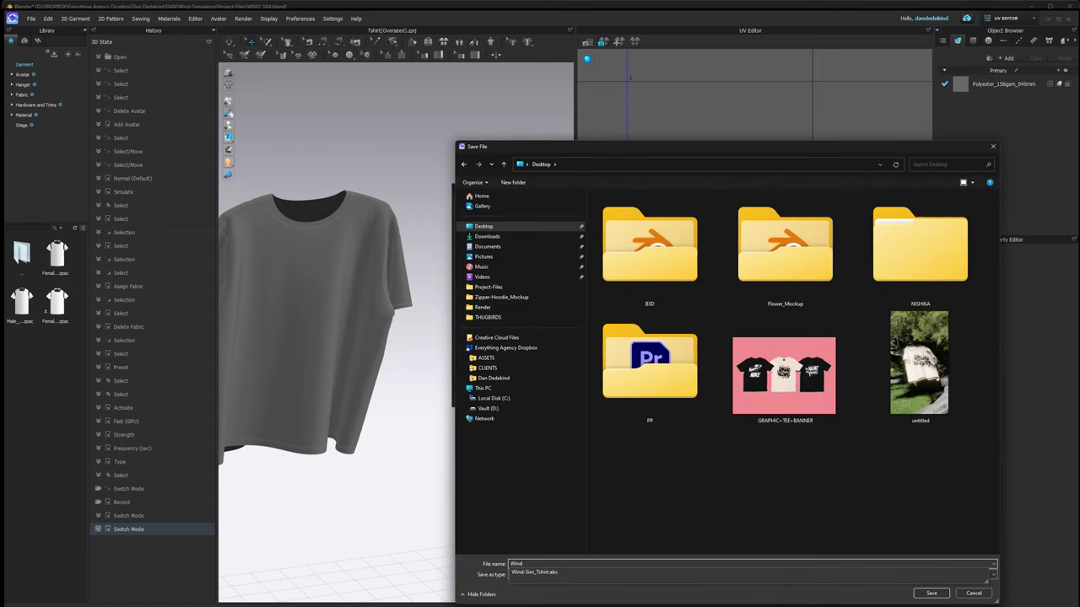
key(Down)
key(Return)
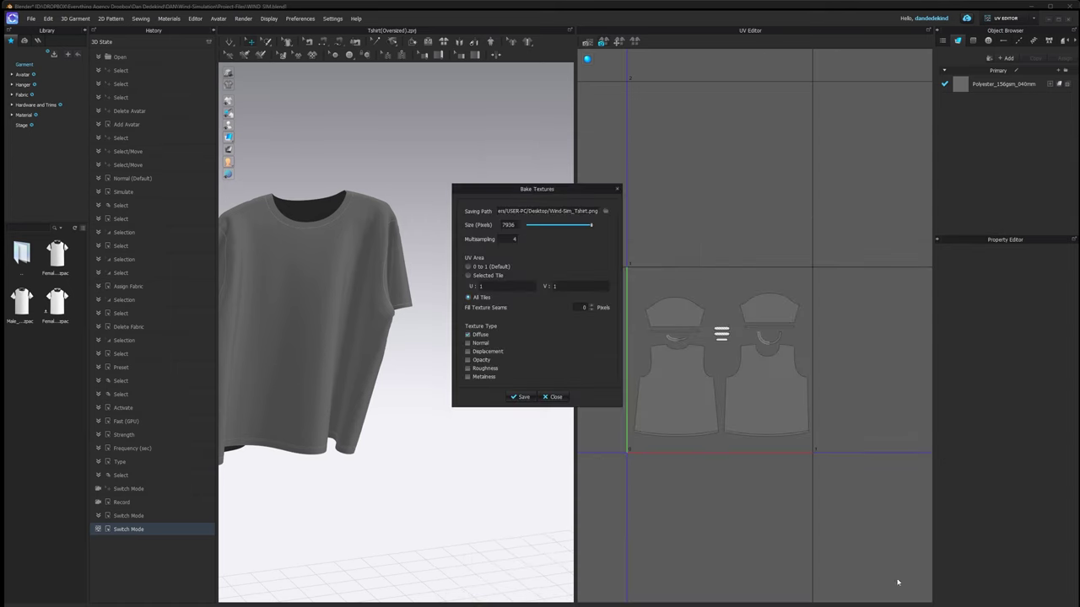
click(521, 396)
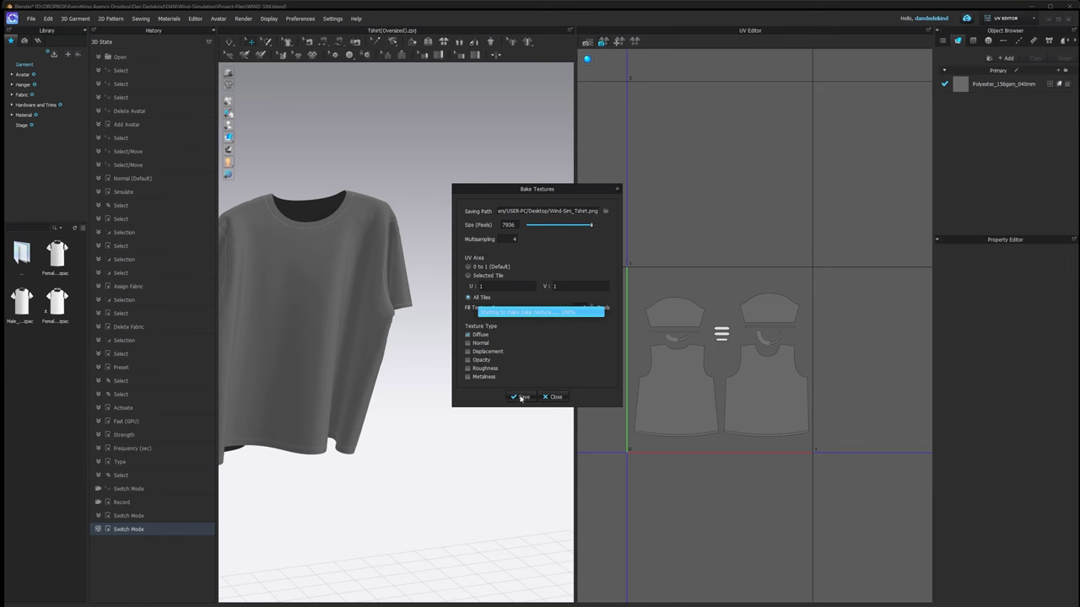
mouse_move(494, 603)
click(553, 396)
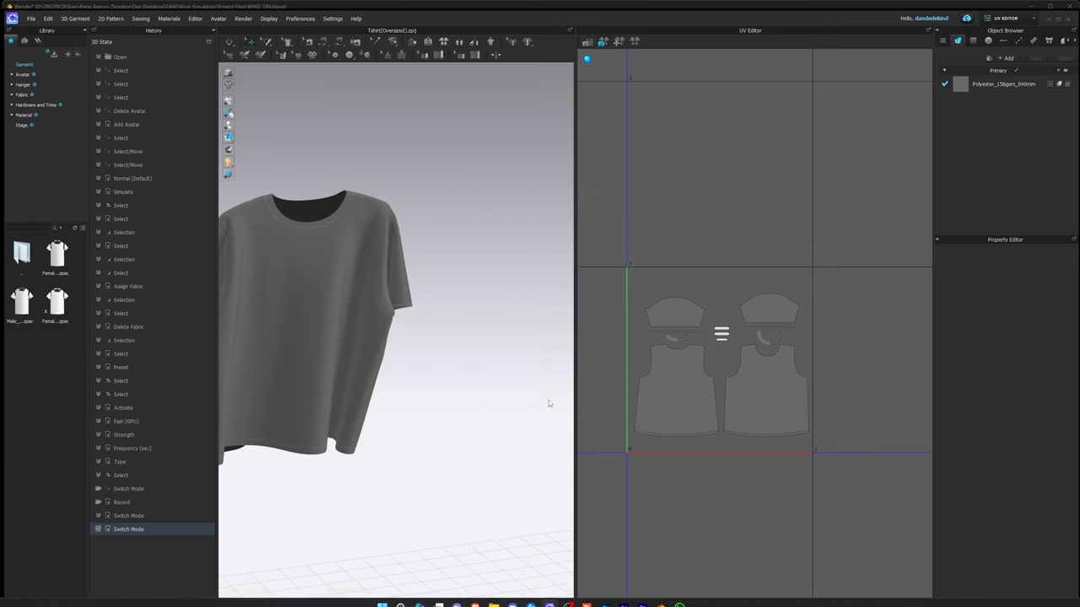
Open the baked diffuse texture from the Desktop folder in Photoshop
click(493, 597)
right_click(418, 255)
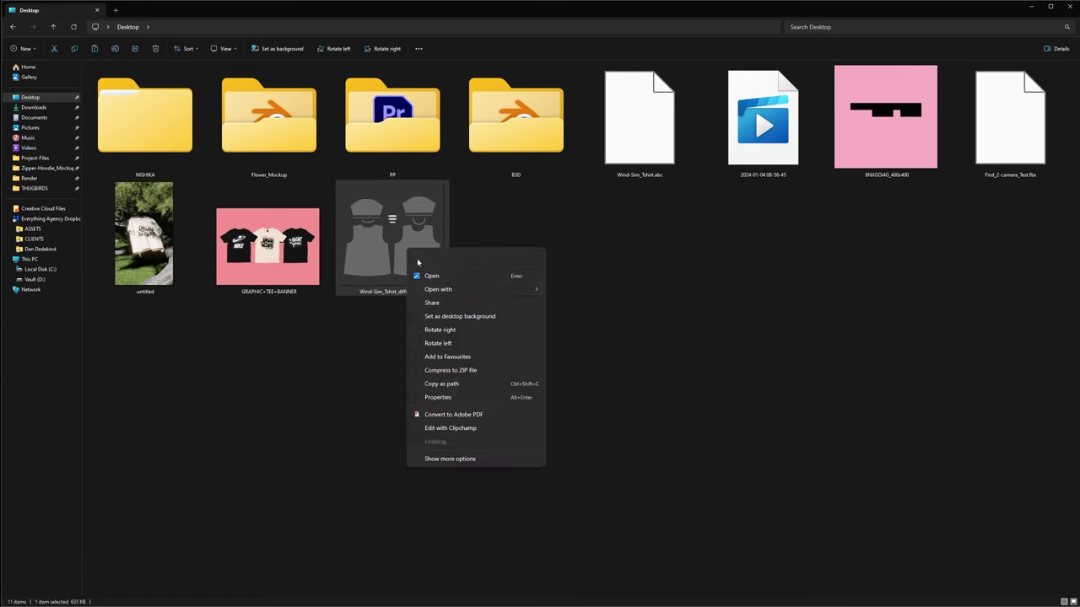
mouse_move(498, 287)
click(612, 308)
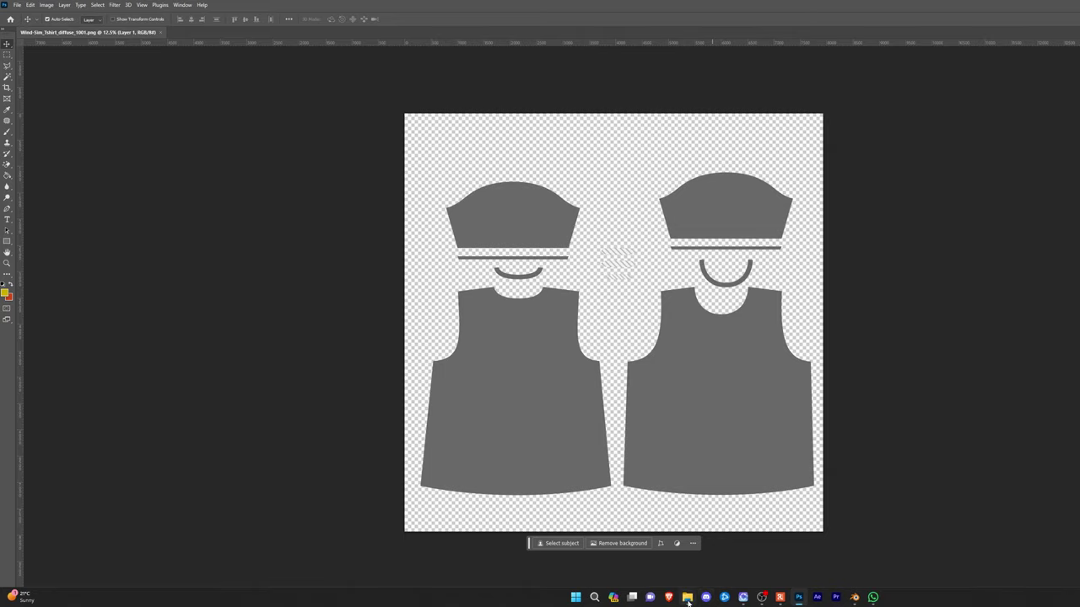
Place the GRAPHIC+TEE+BANNER image from the Desktop into the texture document, enlarged so the cream T-shirt covers the first body panel
click(687, 597)
click(459, 242)
drag(462, 244, 121, 287)
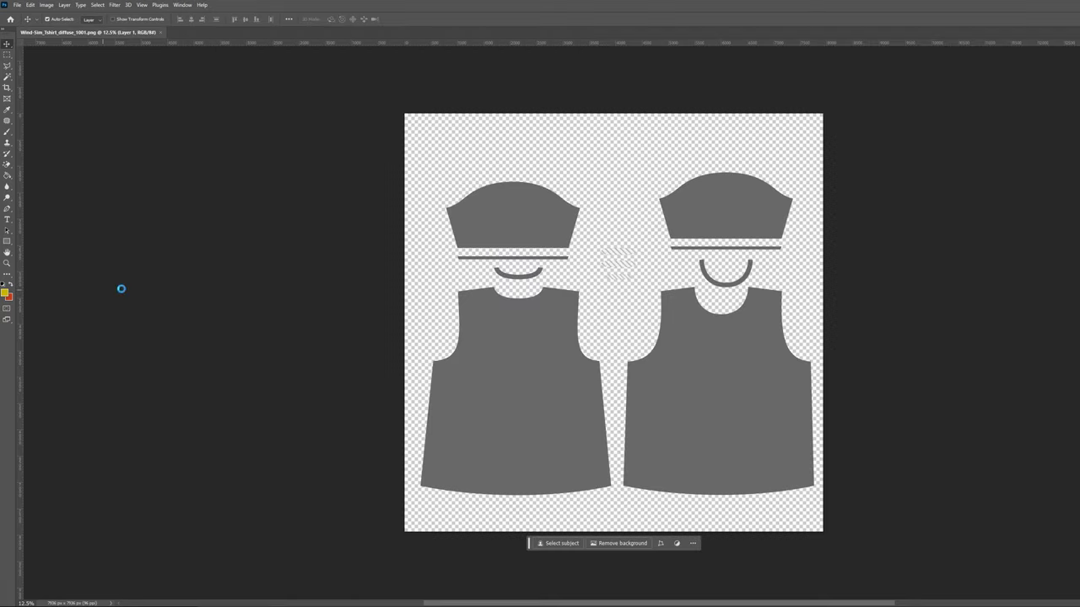
drag(606, 321, 928, 320)
drag(762, 291, 500, 350)
alt+drag(666, 380, 751, 390)
key(Return)
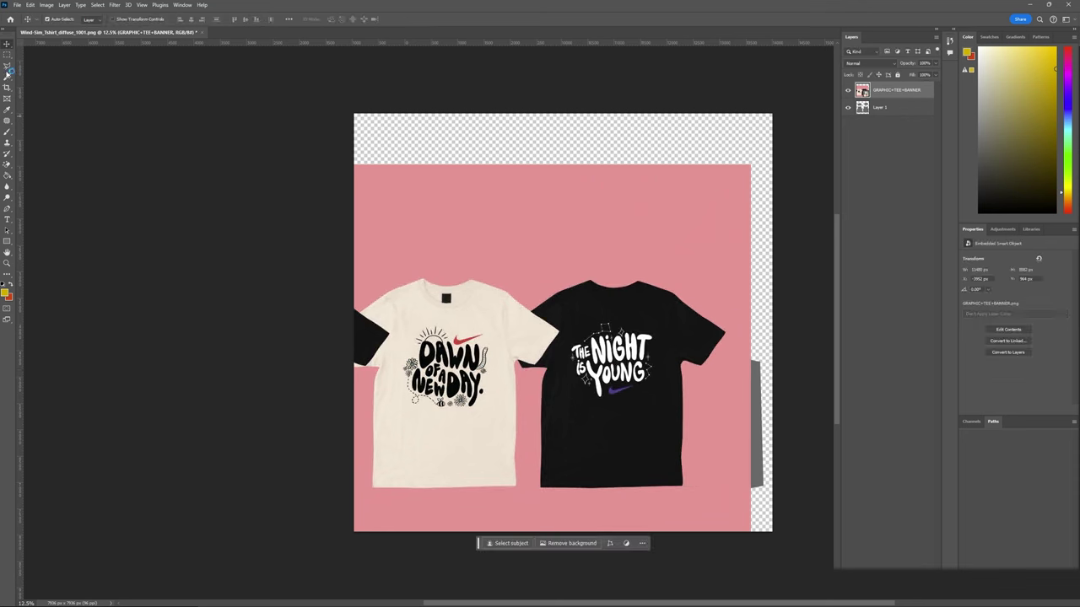
Copy the "Dawn of a New Day" graphic from the cream T-shirt in the banner onto its own layer
click(8, 54)
drag(400, 321, 498, 427)
key(ctrl+j)
click(7, 43)
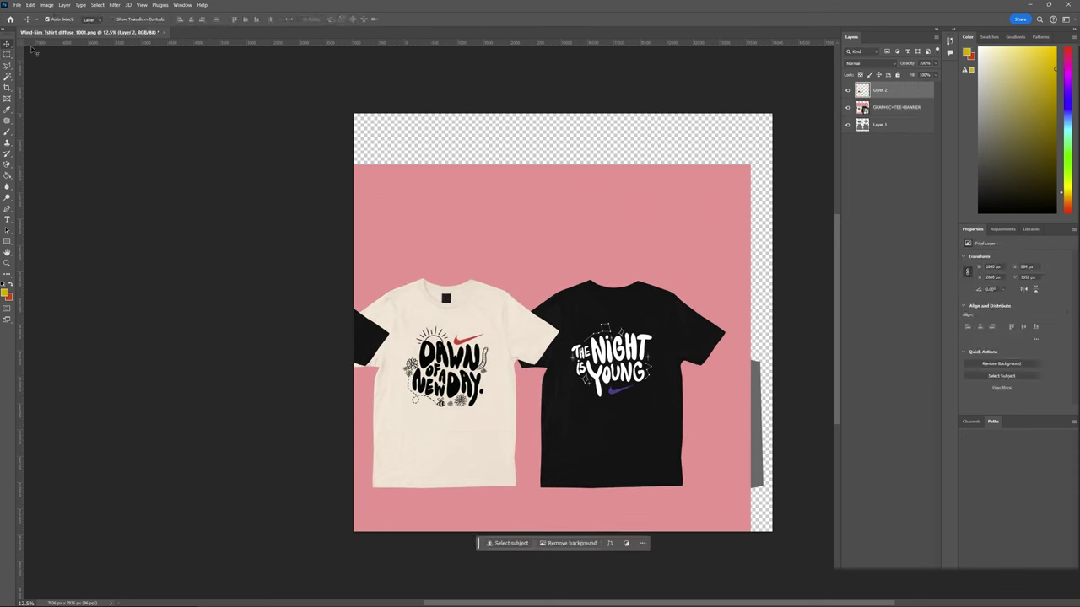
Delete the banner layer and centre the copied graphic on the body panel with the shallow neckline
click(901, 108)
key(Delete)
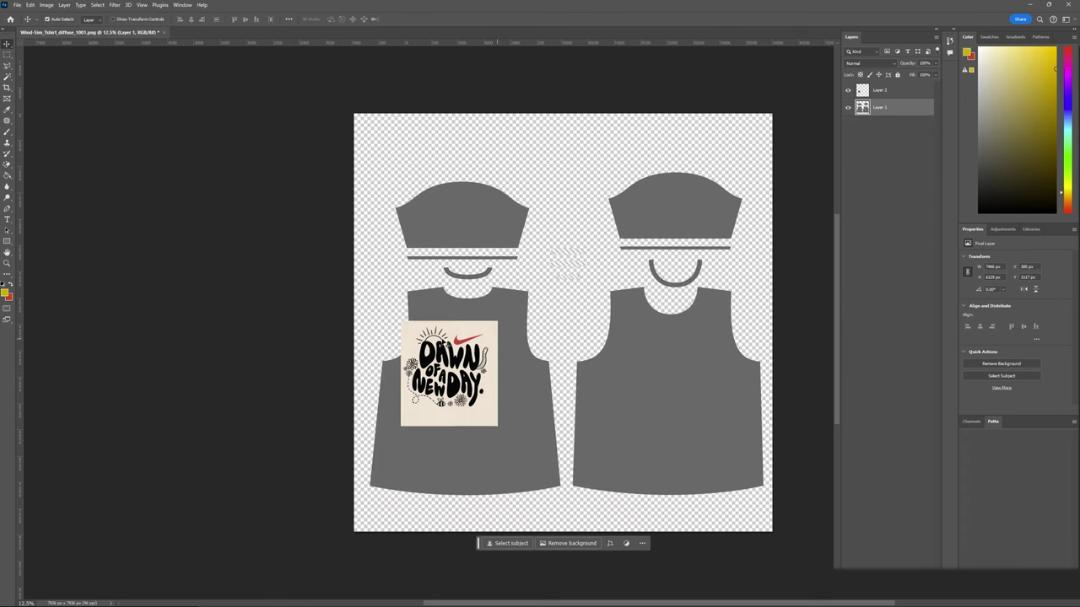
drag(448, 344, 465, 351)
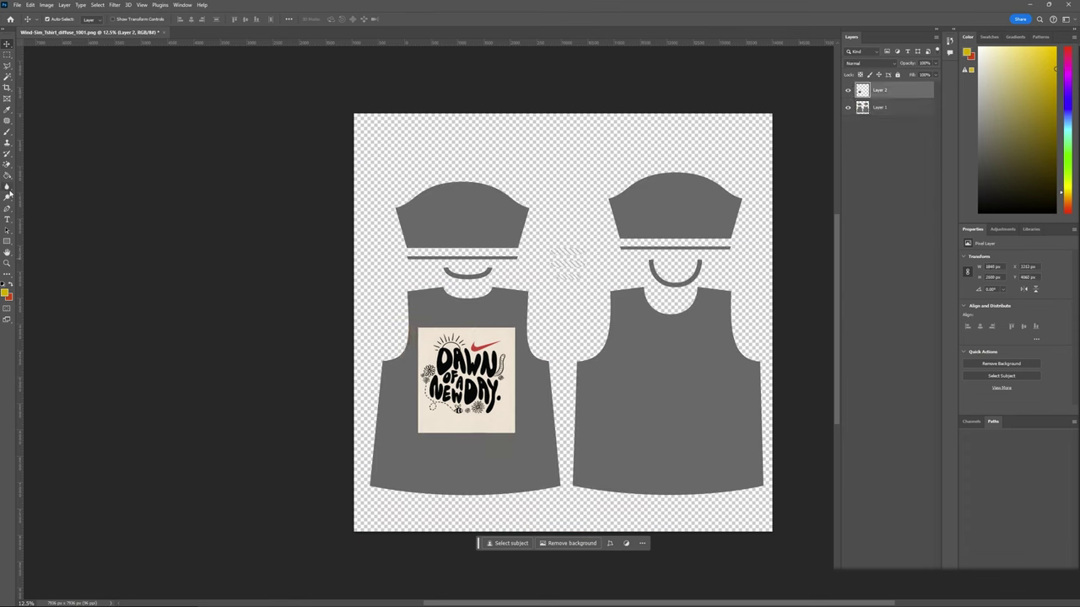
Sample the graphic's cream background colour and draw a rectangle in it that covers the whole canvas
click(7, 110)
click(506, 329)
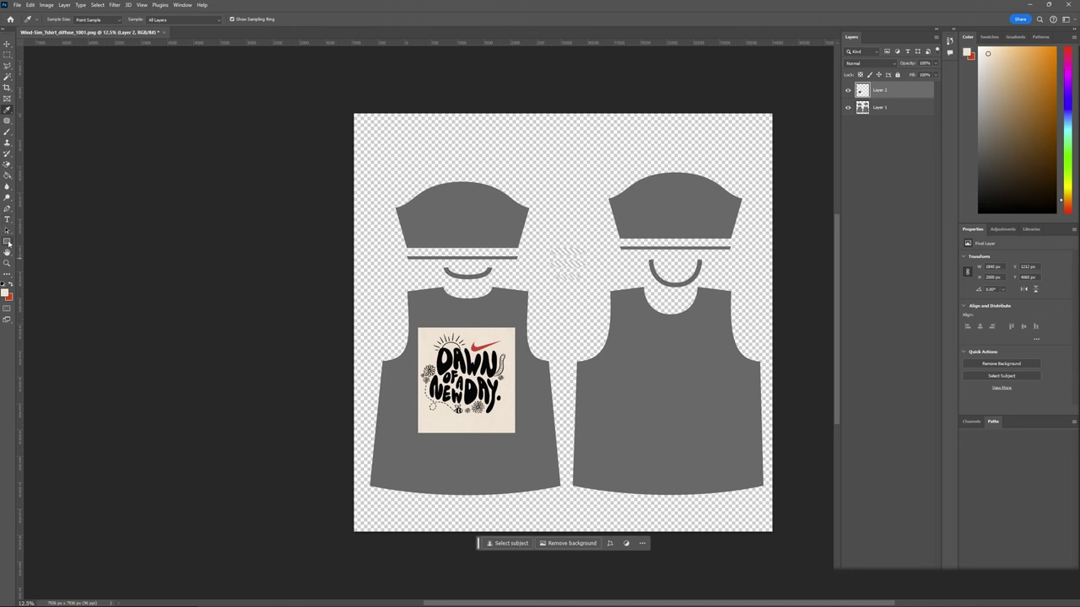
click(7, 241)
drag(338, 109, 795, 540)
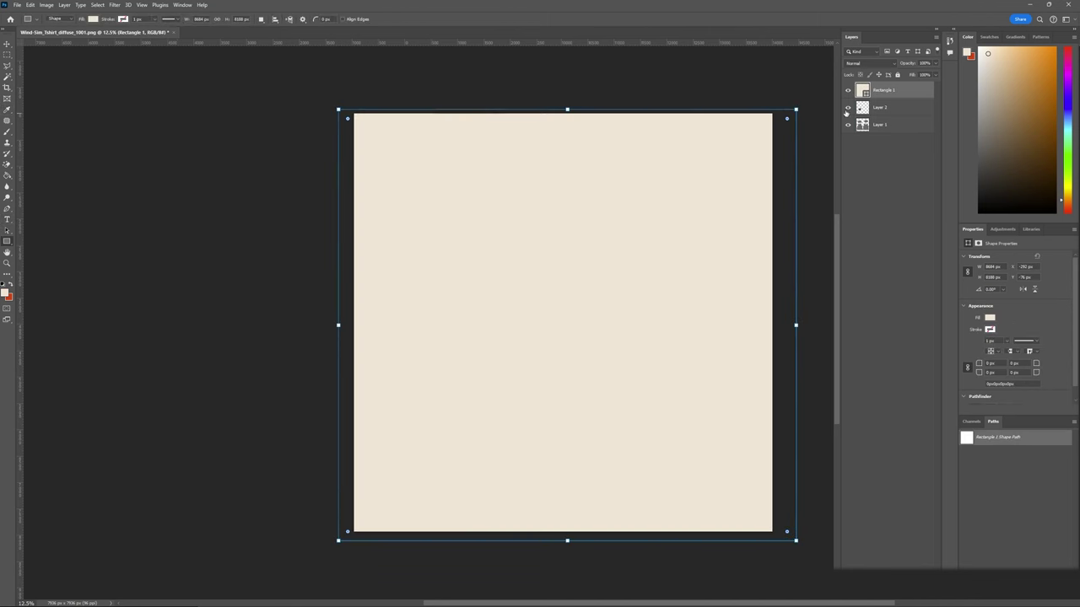
Place the cream rectangle beneath the graphic layer and clip it to the pattern pieces on Layer 1
drag(895, 95, 905, 123)
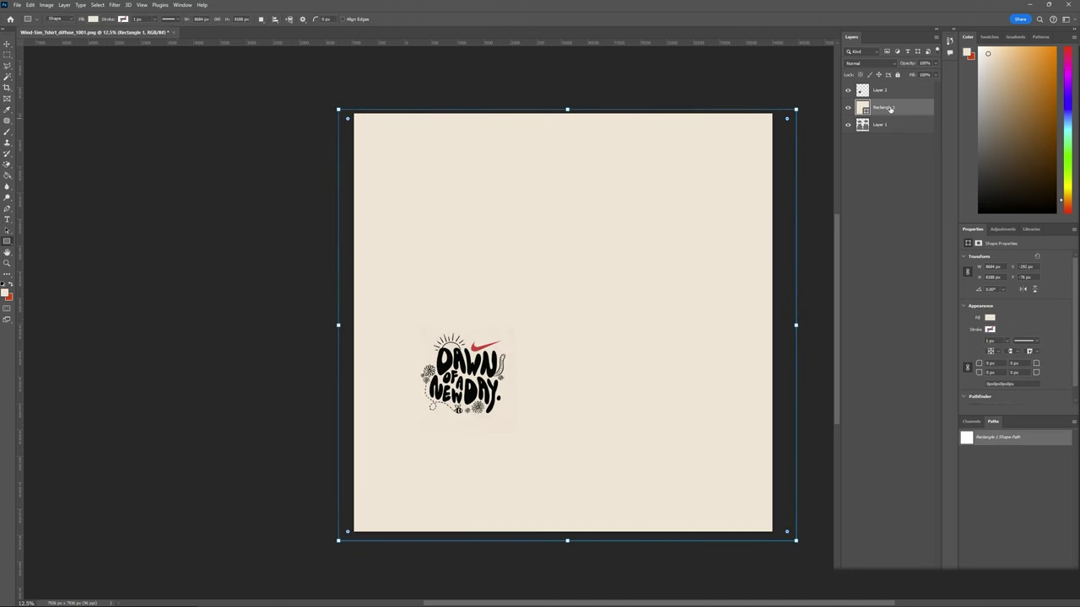
right_click(887, 109)
click(922, 281)
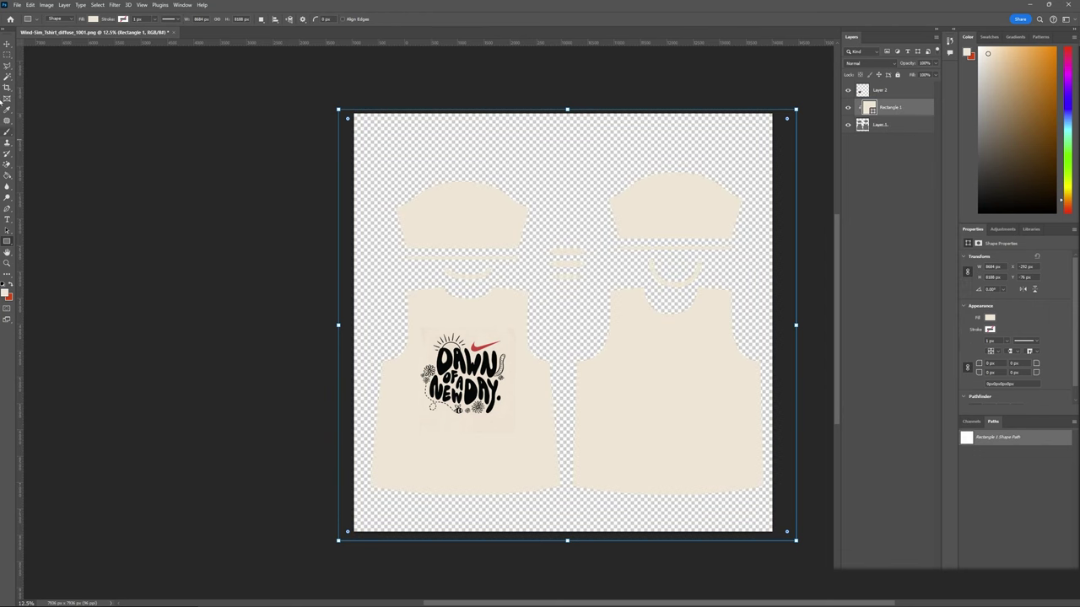
key(v)
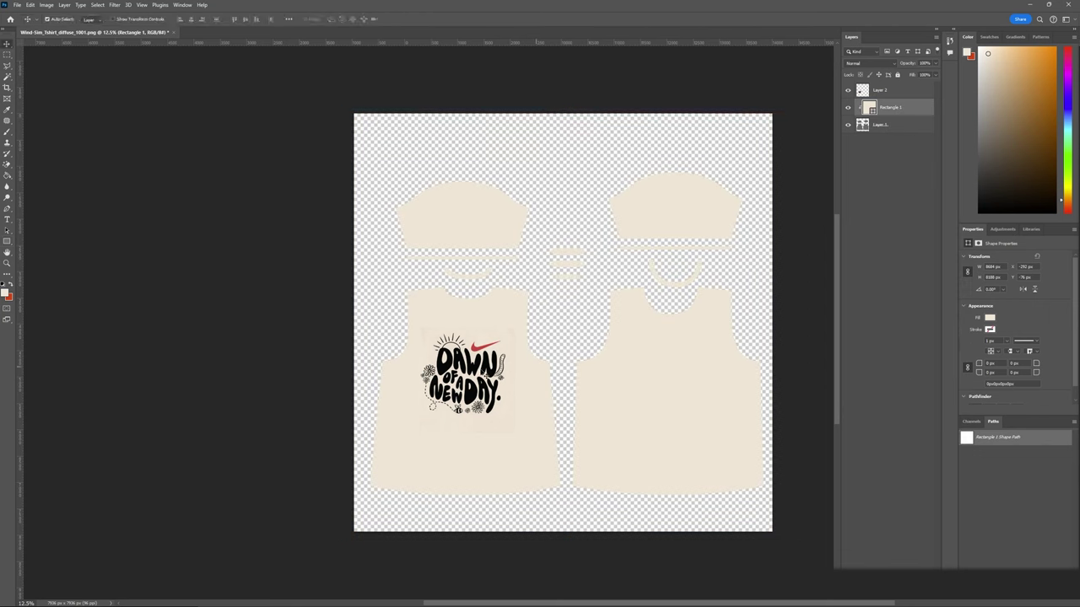
Move the "Dawn of a New Day" graphic onto the body panel with the deeper neckline and set its blend mode to Pin Light
click(483, 375)
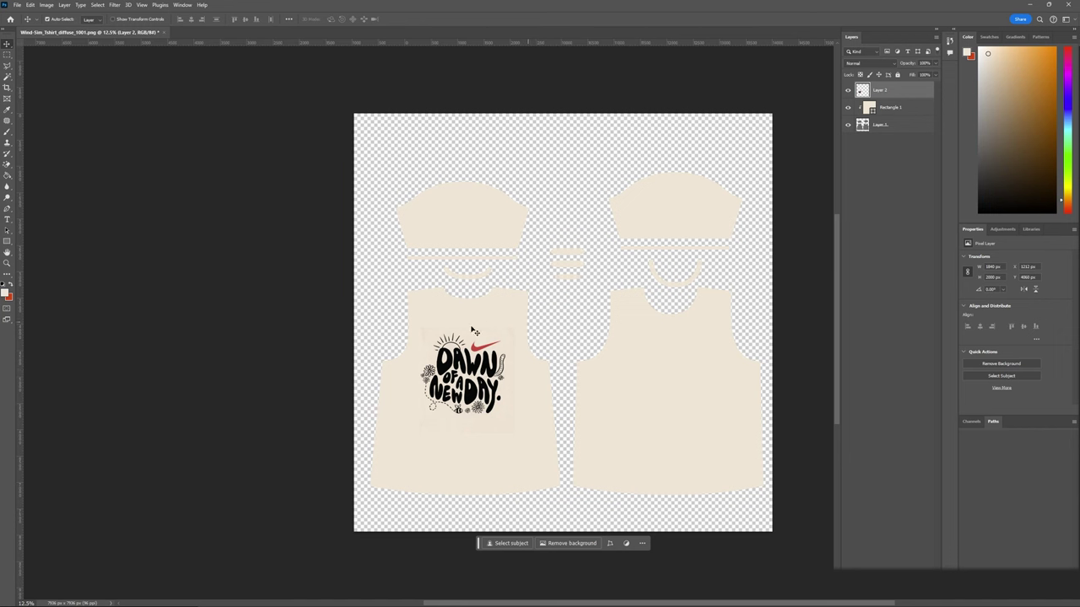
drag(473, 330, 679, 341)
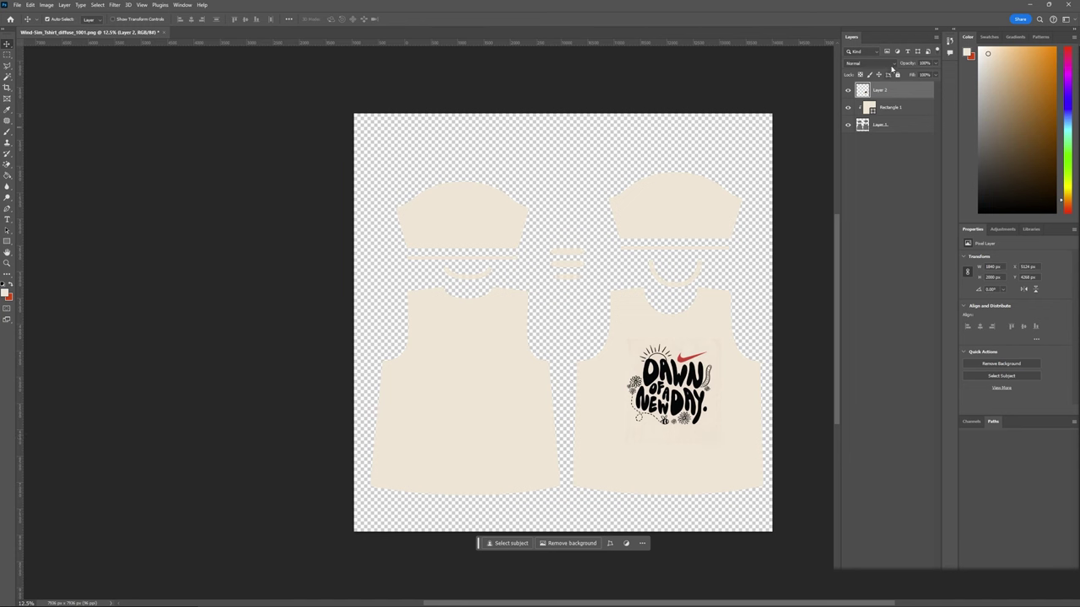
click(890, 65)
click(854, 216)
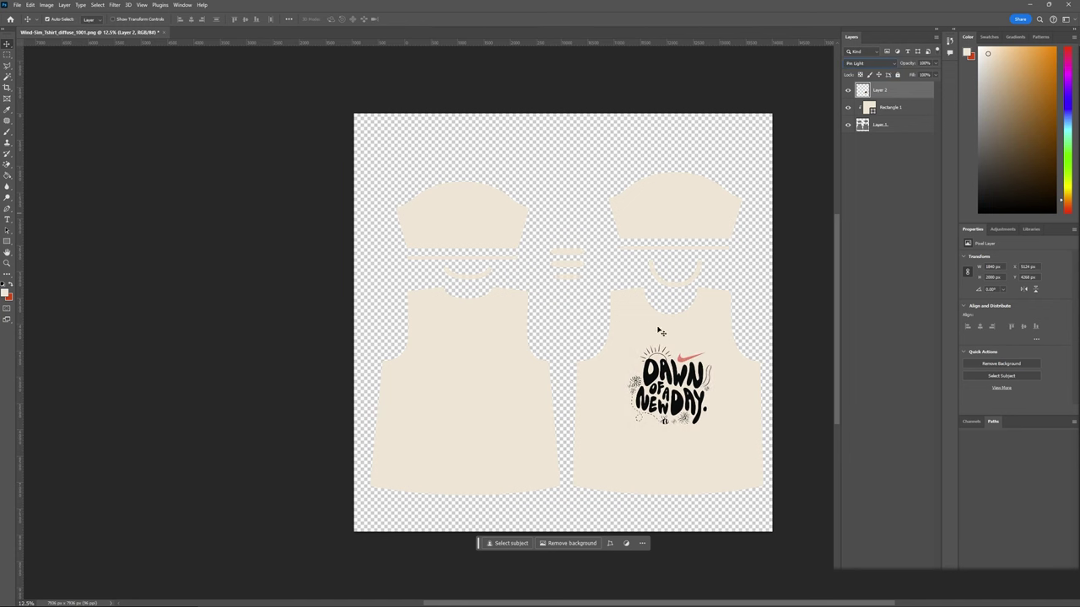
Save the texture document to the Desktop as the Photoshop file Wind-Sim_Tshirt_diffuse_1001 with Maximize Compatibility on
key(shift+Tab)
click(16, 5)
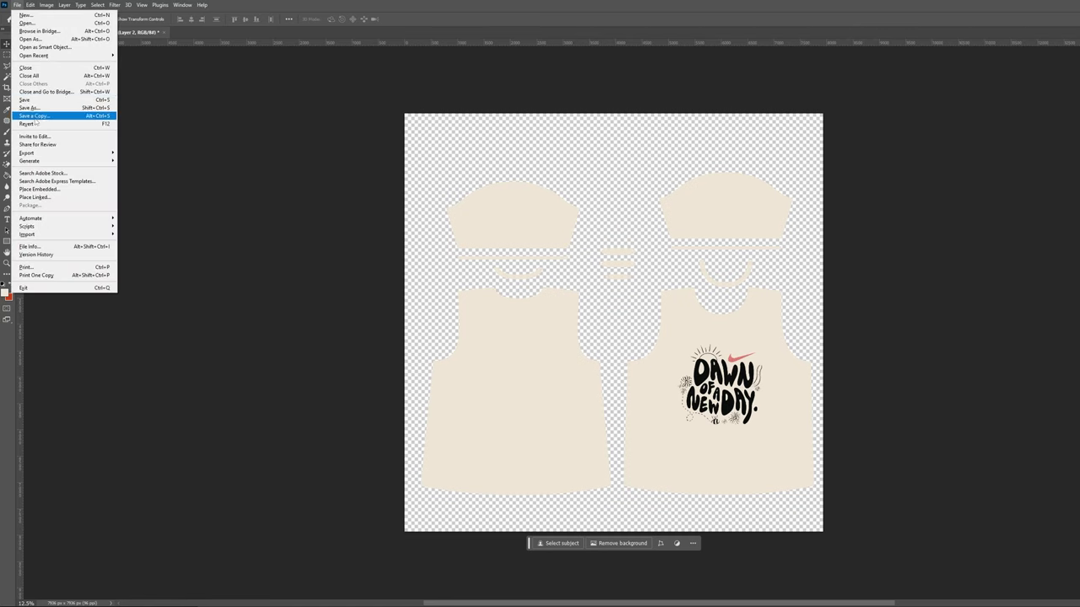
click(80, 111)
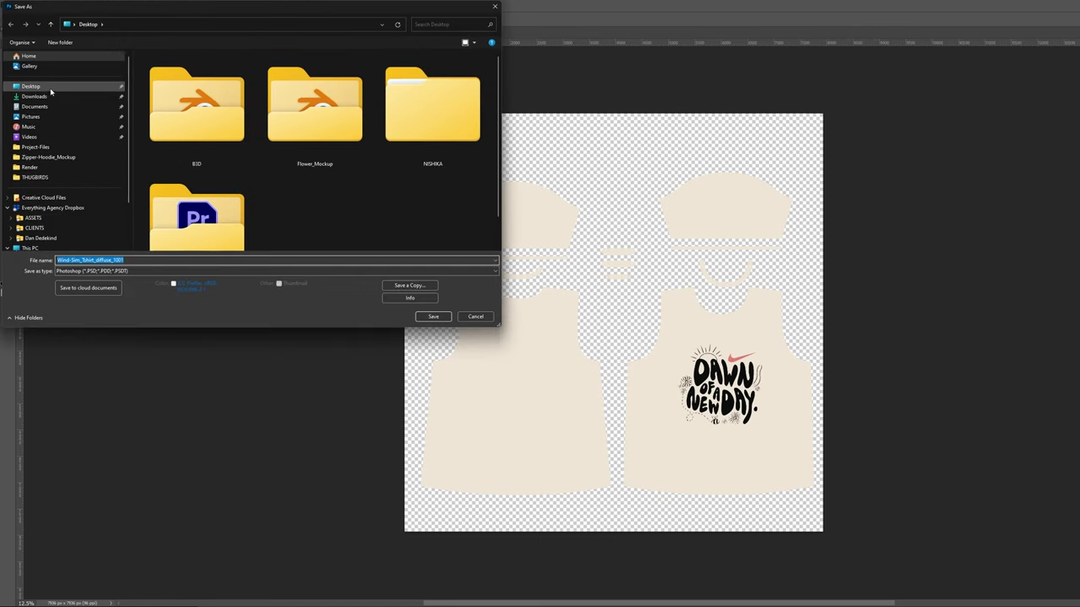
click(135, 262)
click(432, 318)
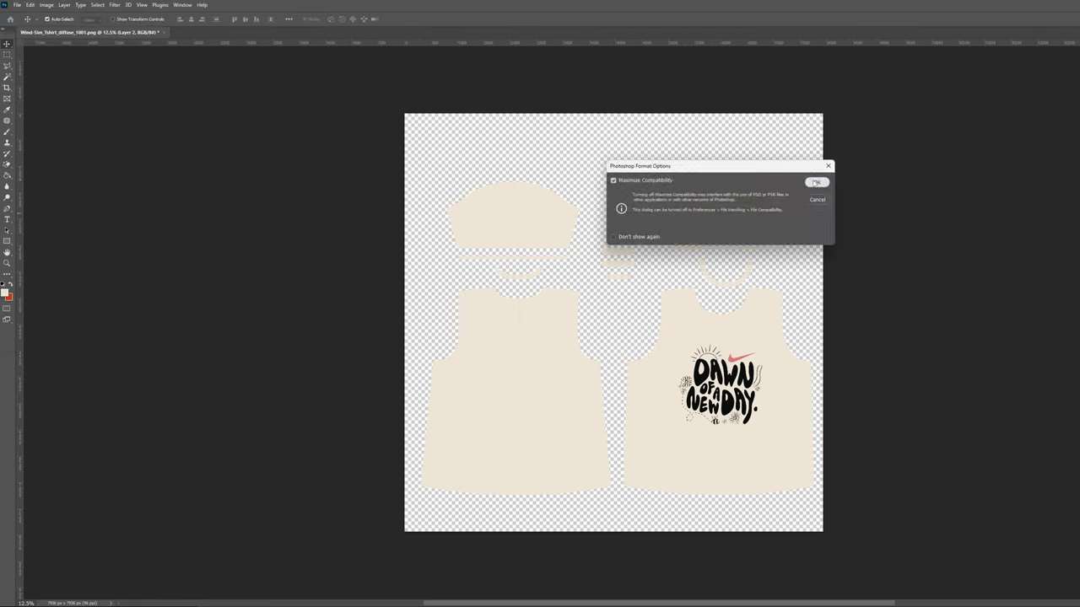
click(816, 181)
Switch to Blender, split the large 3D viewport and turn its wider part into a Shader Editor
click(661, 598)
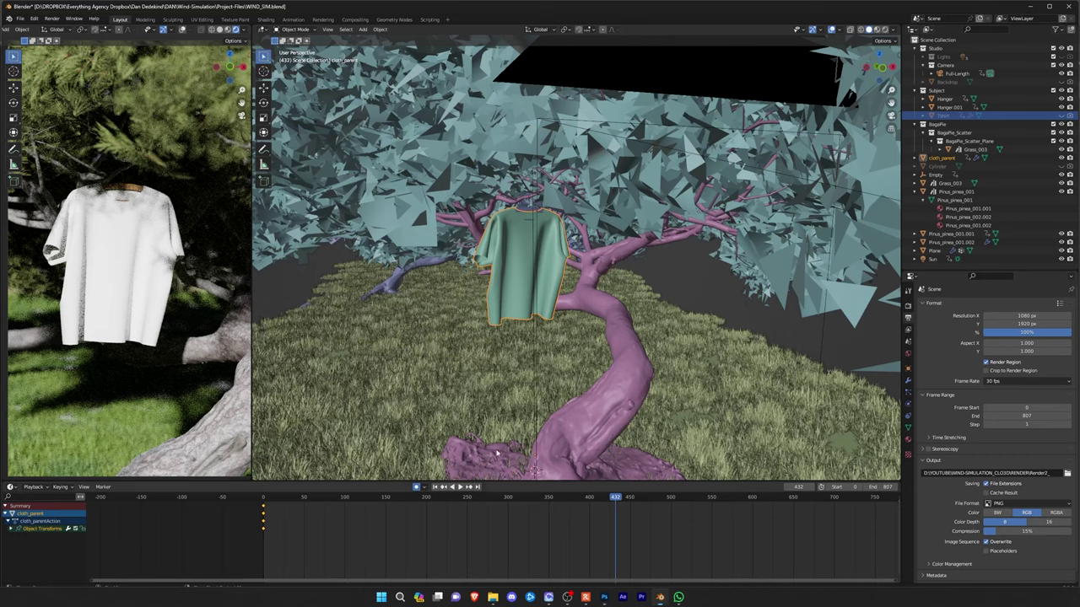
drag(254, 31, 707, 57)
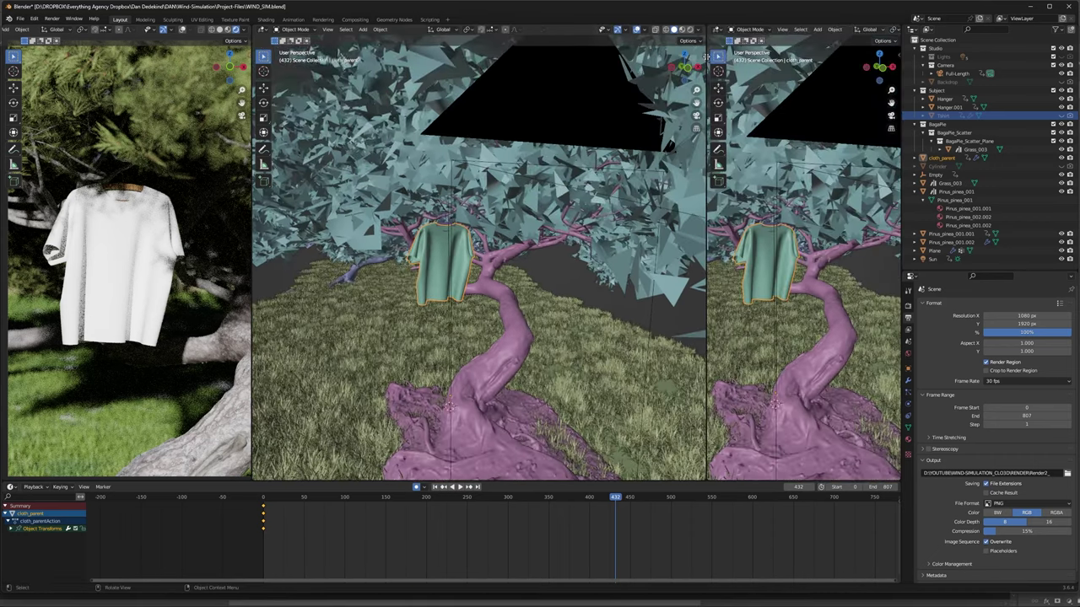
click(262, 30)
click(294, 110)
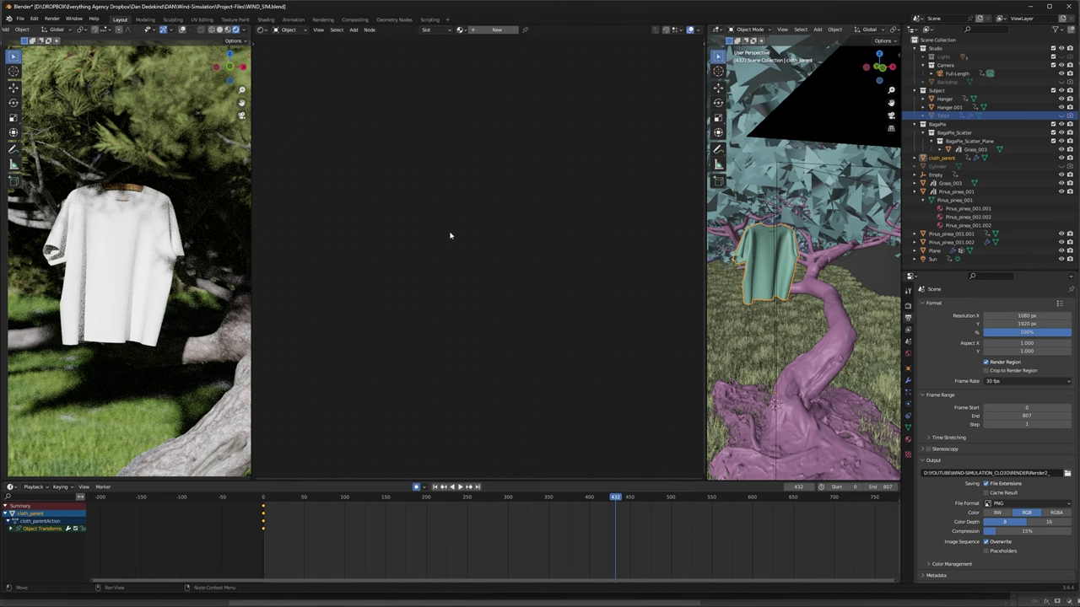
Create a new material for the cloth_parent T-shirt and frame its nodes
click(908, 439)
click(966, 373)
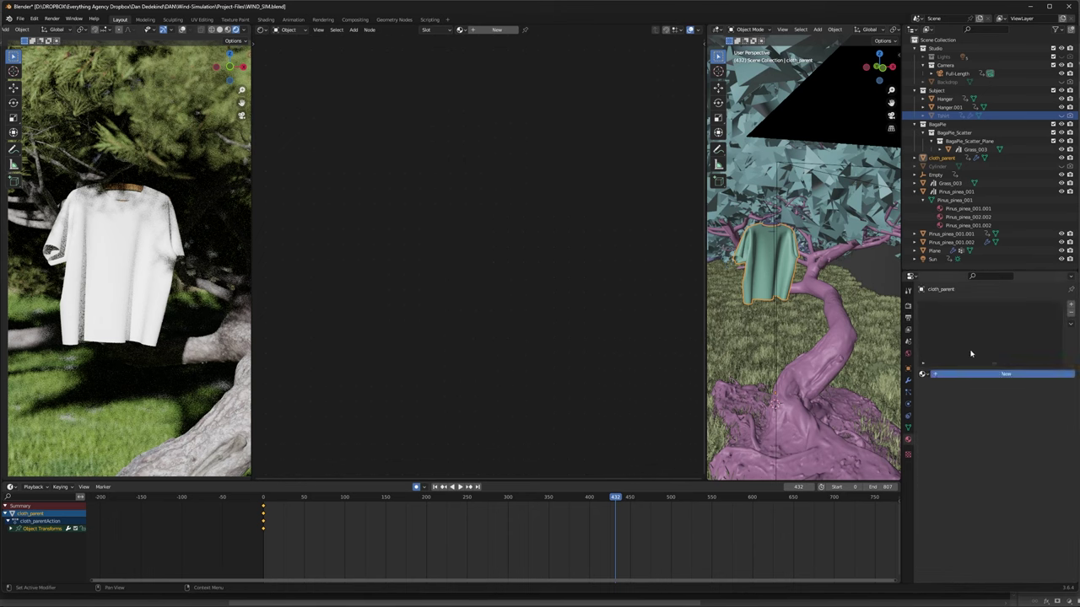
key(Home)
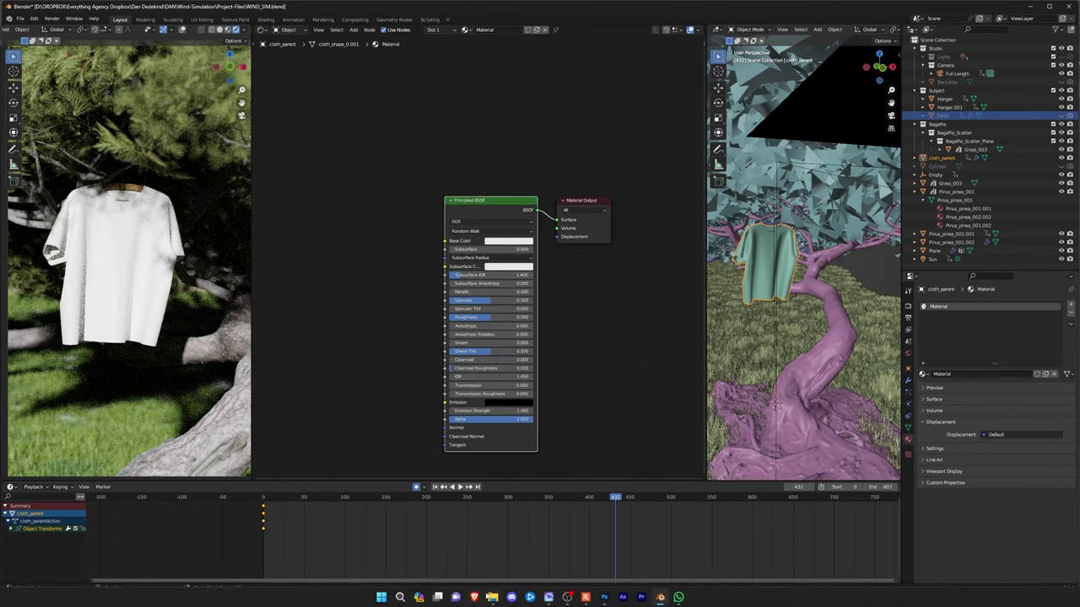
Bring Wind-Sim_Tshirt_diffuse_1001.psd from the Desktop into the shader as an image texture and connect its Color to Base Color
click(495, 598)
drag(528, 14, 660, 230)
click(648, 469)
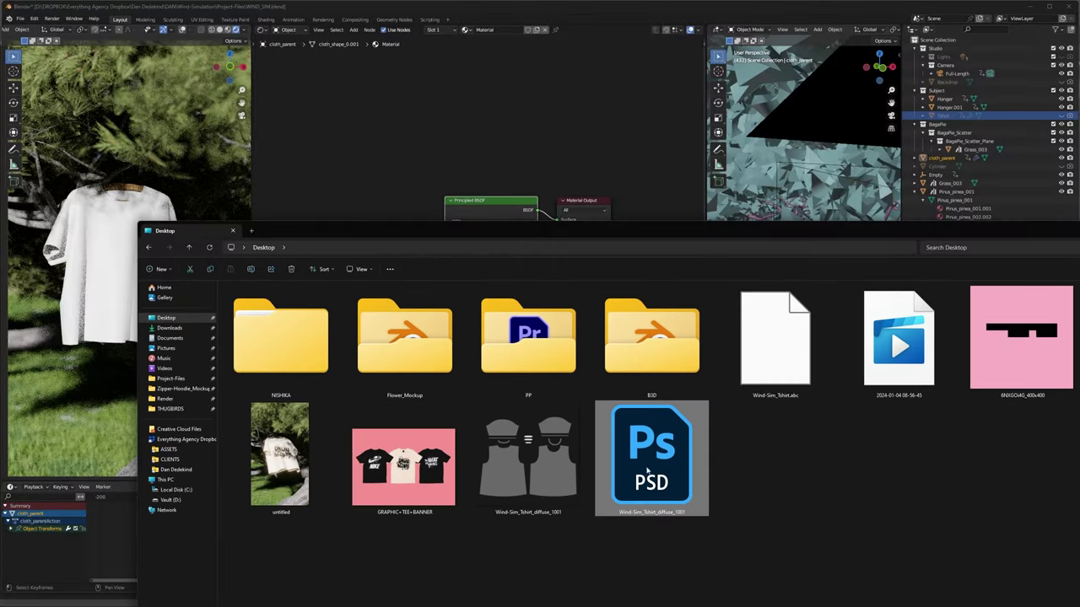
drag(388, 184, 361, 199)
click(443, 125)
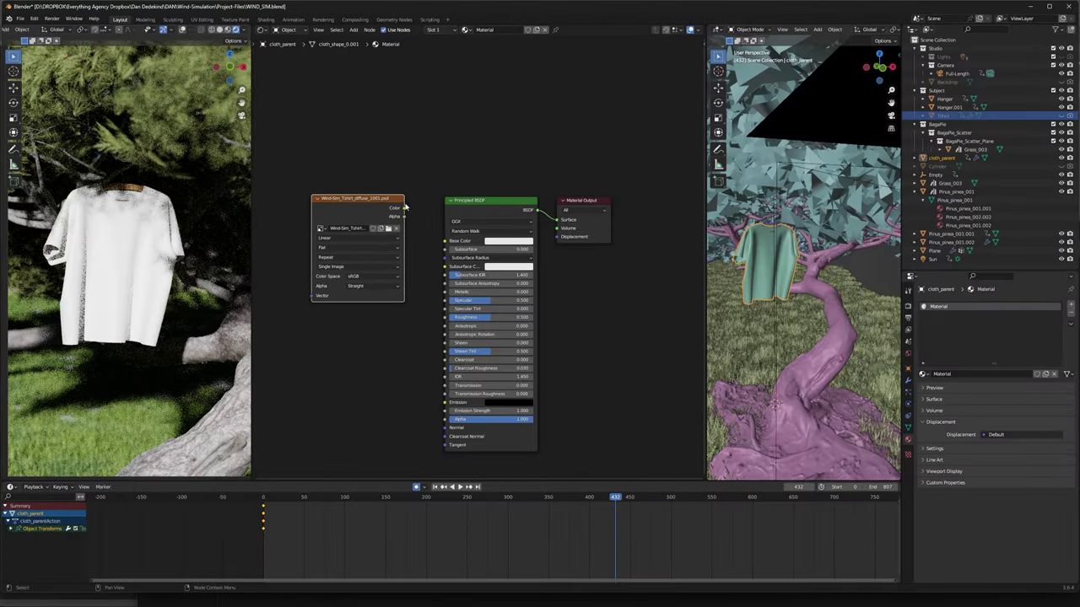
drag(442, 242, 444, 241)
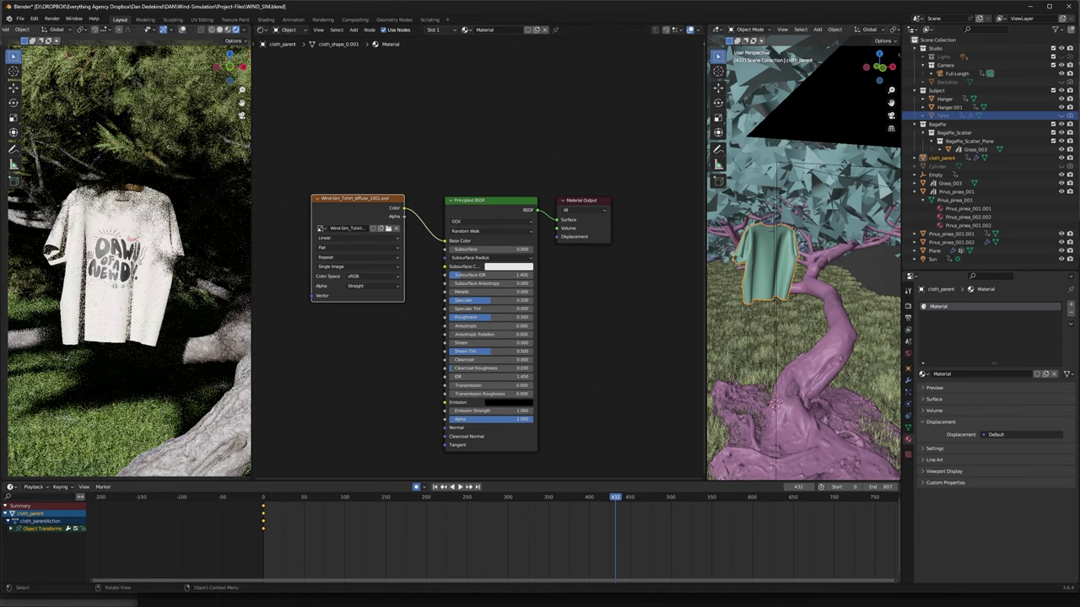
scroll(107, 244, up, 5)
scroll(76, 257, up, 6)
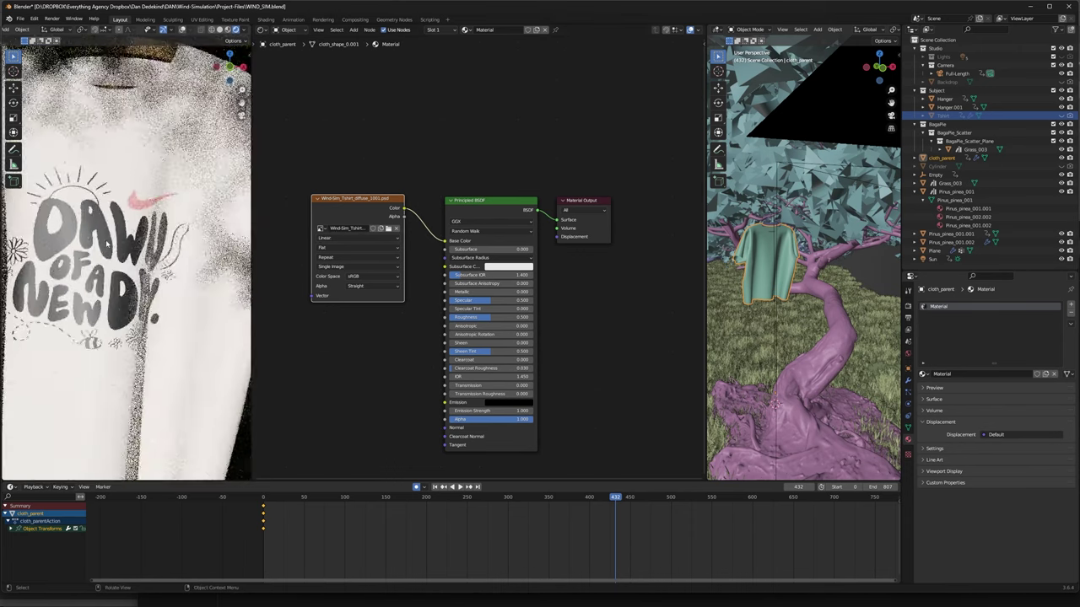
scroll(59, 265, down, 6)
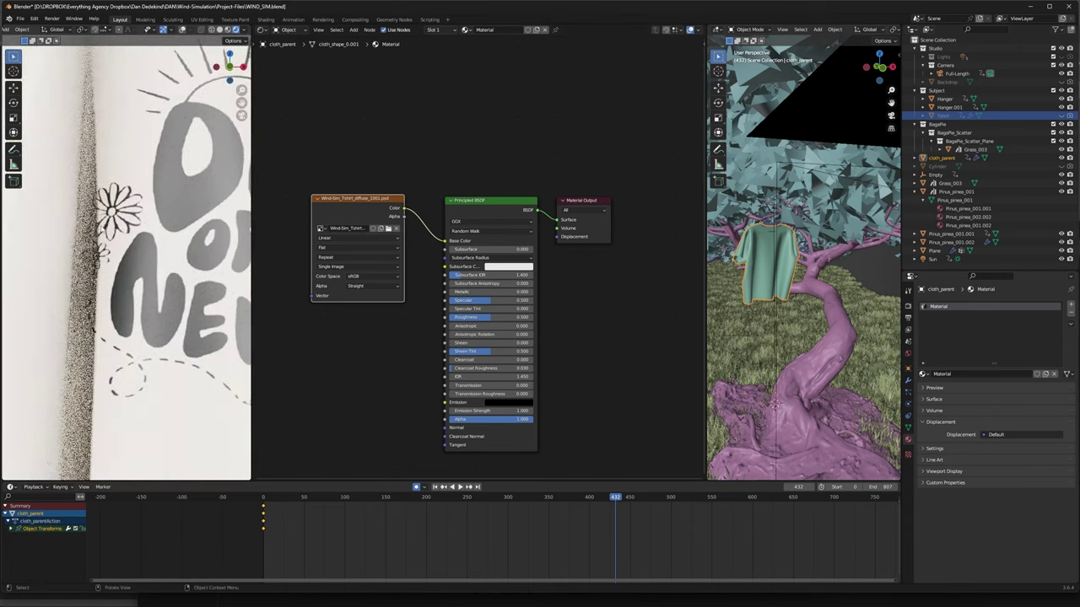
key(KP_0)
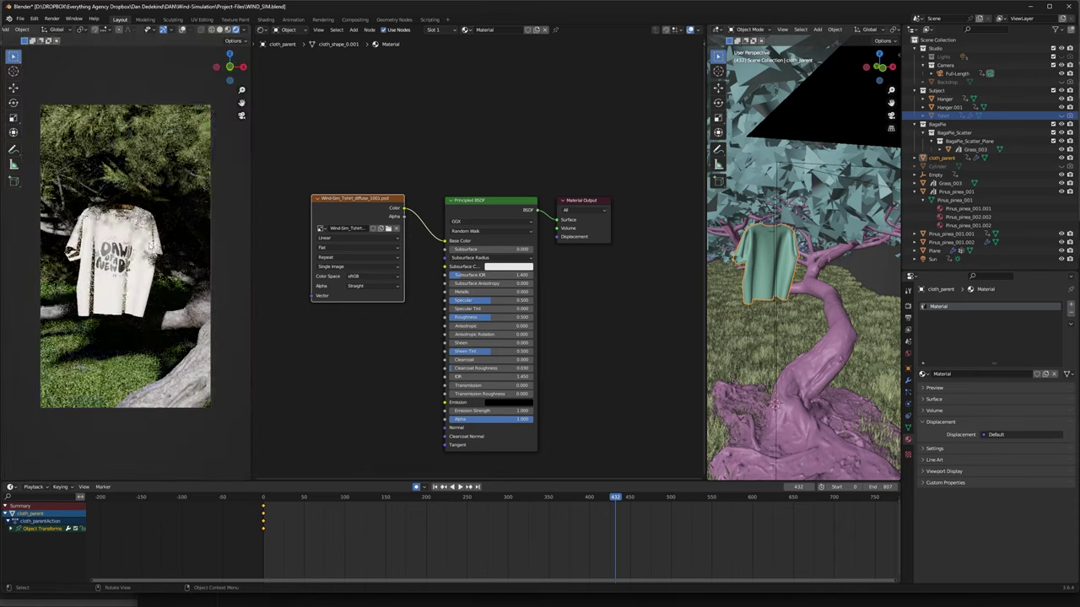
Run Principled Texture Setup on the Principled BSDF with the fabric maps from the Textures folder, leaving out the alpha, AO and base maps
mouse_move(533, 604)
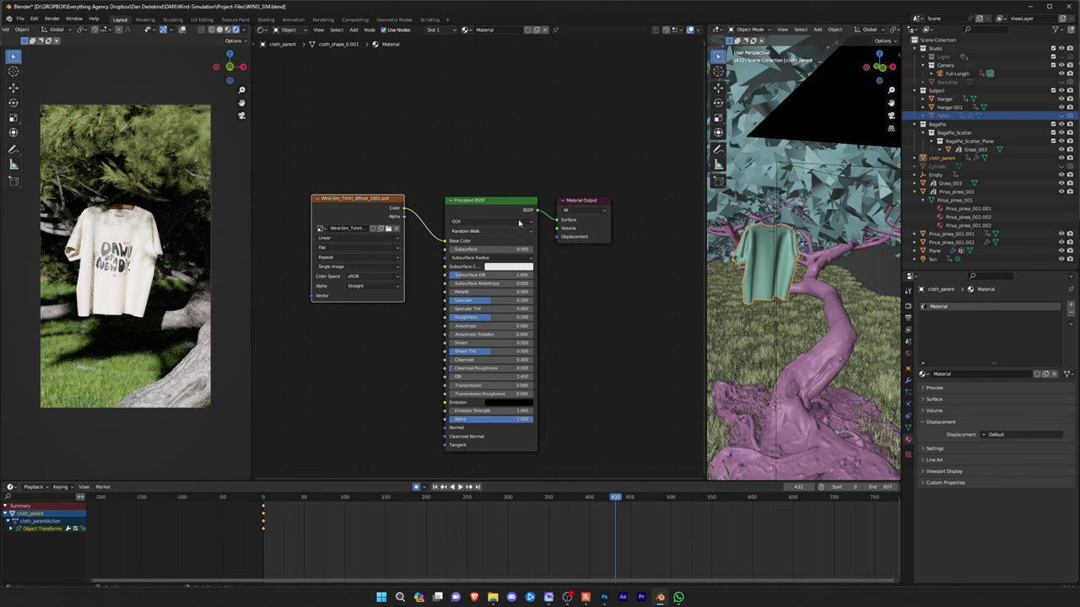
click(491, 210)
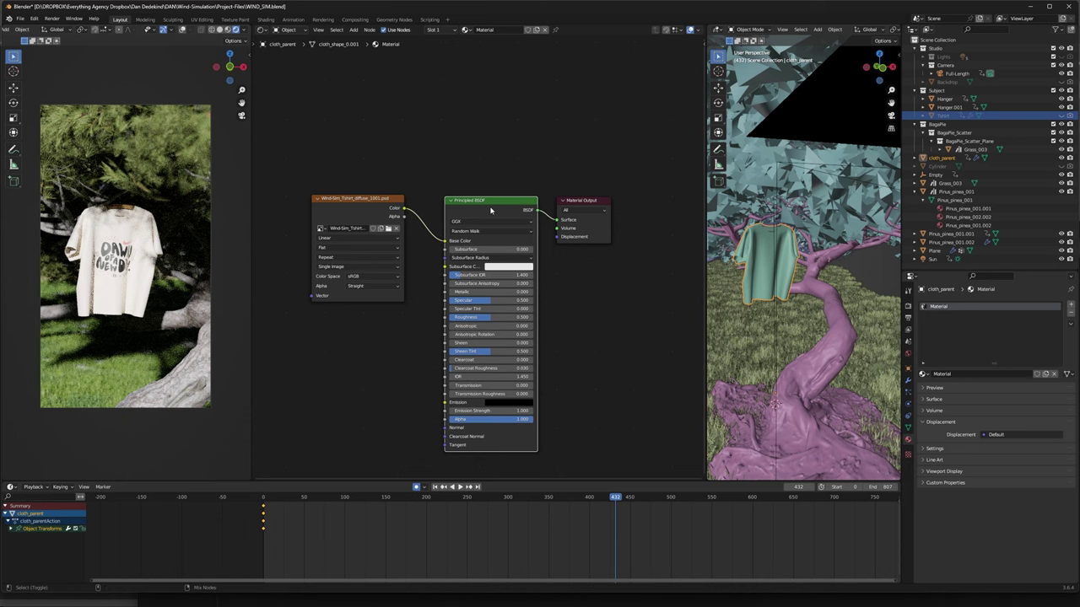
key(ctrl+shift+t)
click(448, 118)
double_click(446, 158)
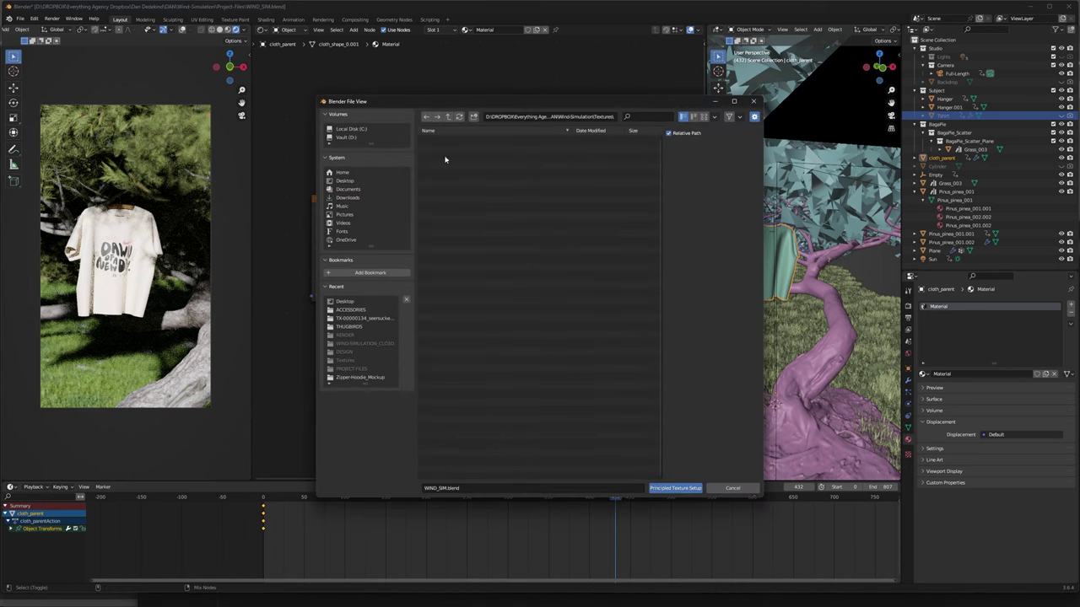
drag(442, 288, 509, 157)
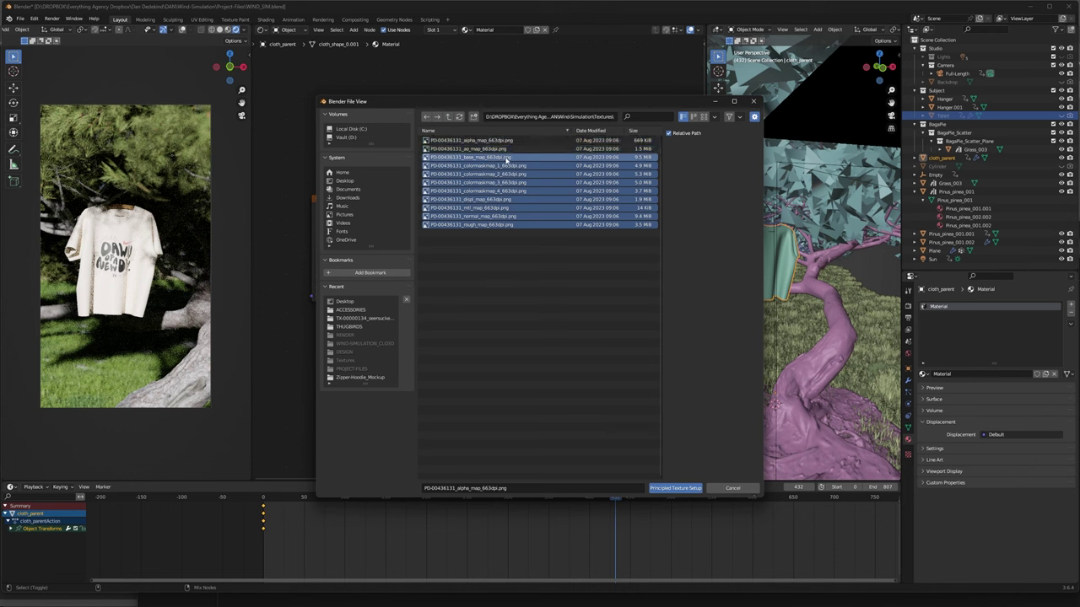
ctrl+click(507, 158)
click(674, 487)
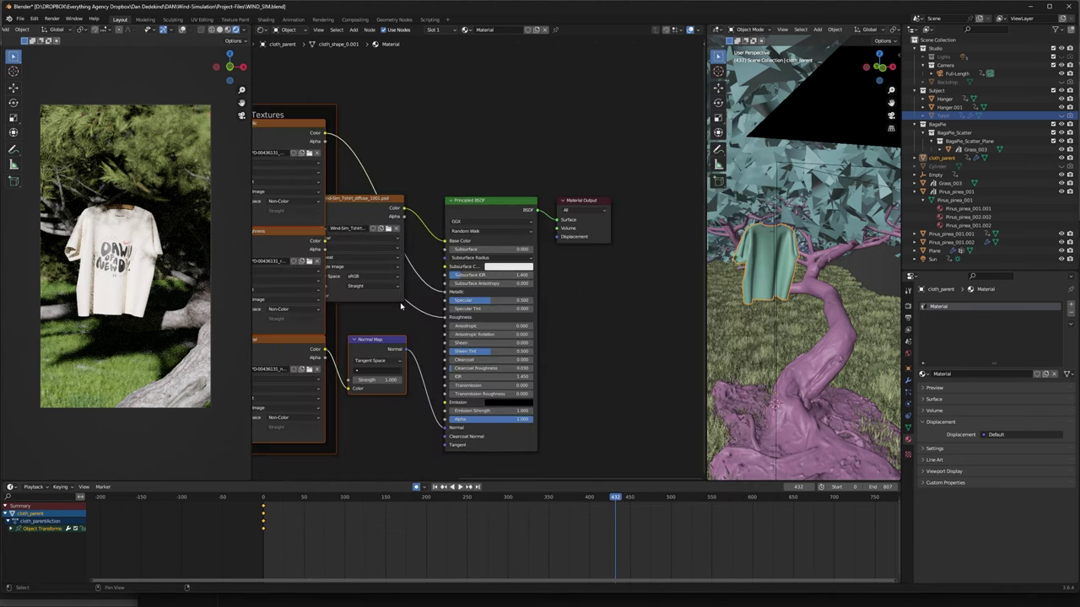
Move the diffuse image texture node clear of the other nodes, above the Textures frame
scroll(555, 258, down, 4)
drag(510, 217, 475, 94)
scroll(135, 218, up, 8)
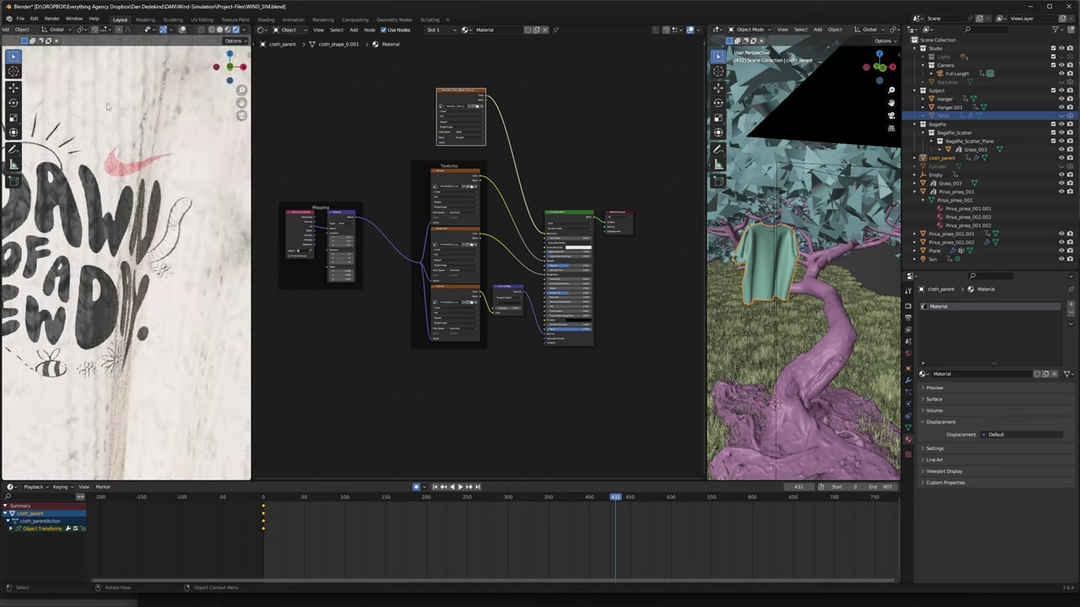
middle_drag(336, 172, 361, 177)
scroll(135, 185, down, 5)
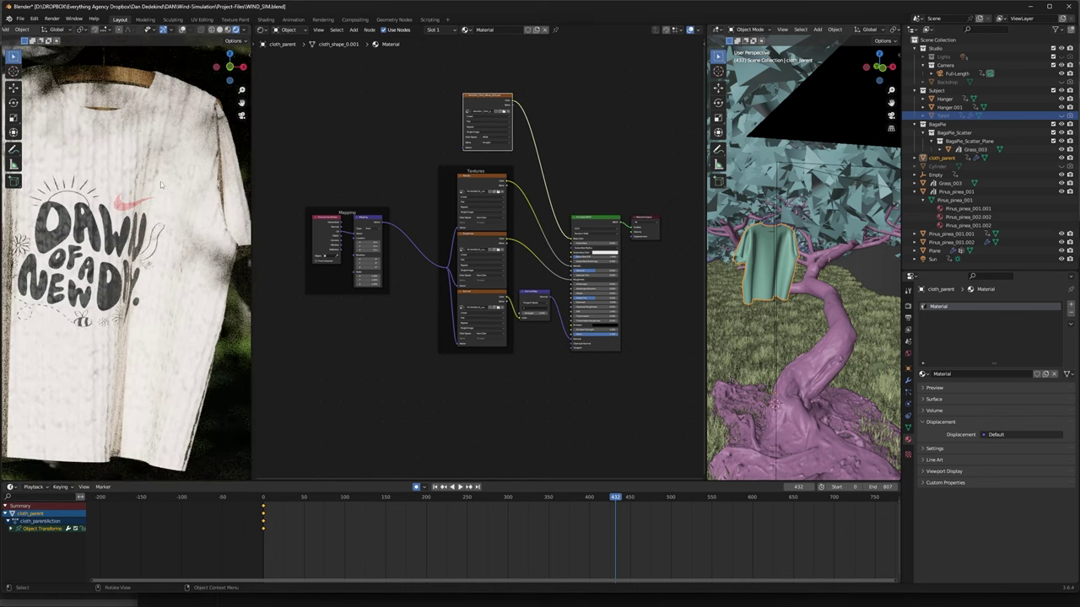
Add a Value node inside the Mapping frame, beneath the Texture Coordinate node
click(345, 183)
key(shift+a)
click(375, 388)
text(val)
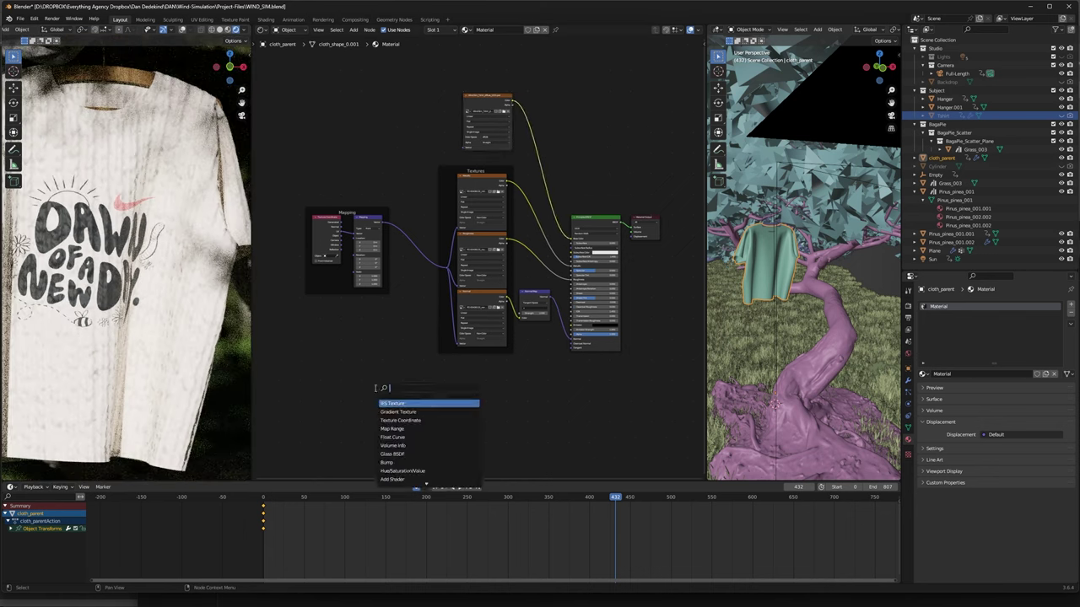
key(Return)
click(329, 276)
scroll(335, 289, down, 3)
scroll(339, 291, up, 8)
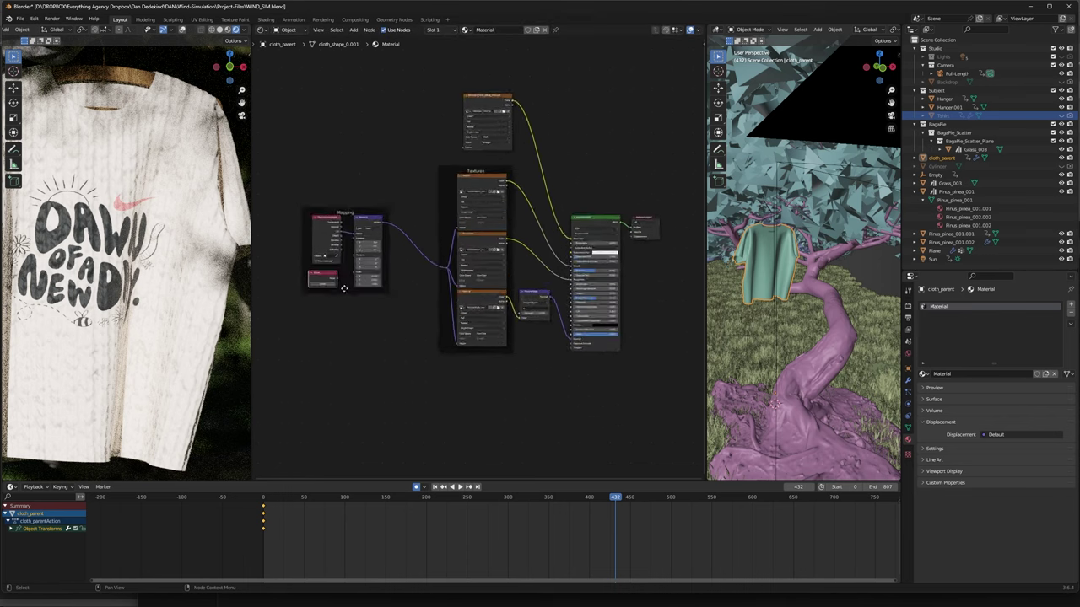
middle_drag(336, 303, 471, 326)
scroll(470, 325, up, 2)
Connect the Value node to the Mapping node's Scale and set the value to 25
drag(401, 327, 432, 317)
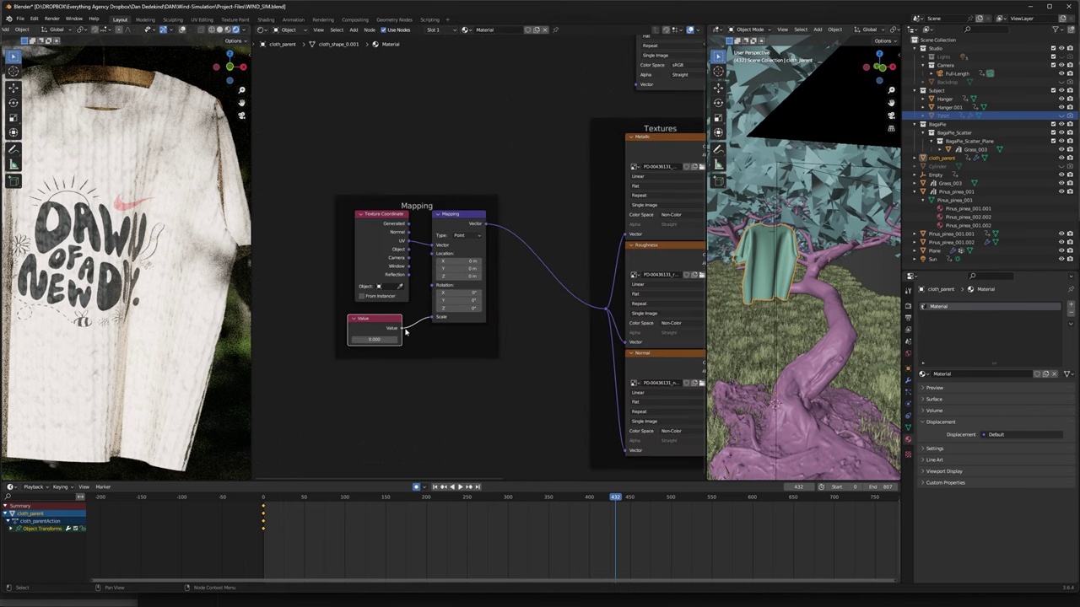
click(365, 339)
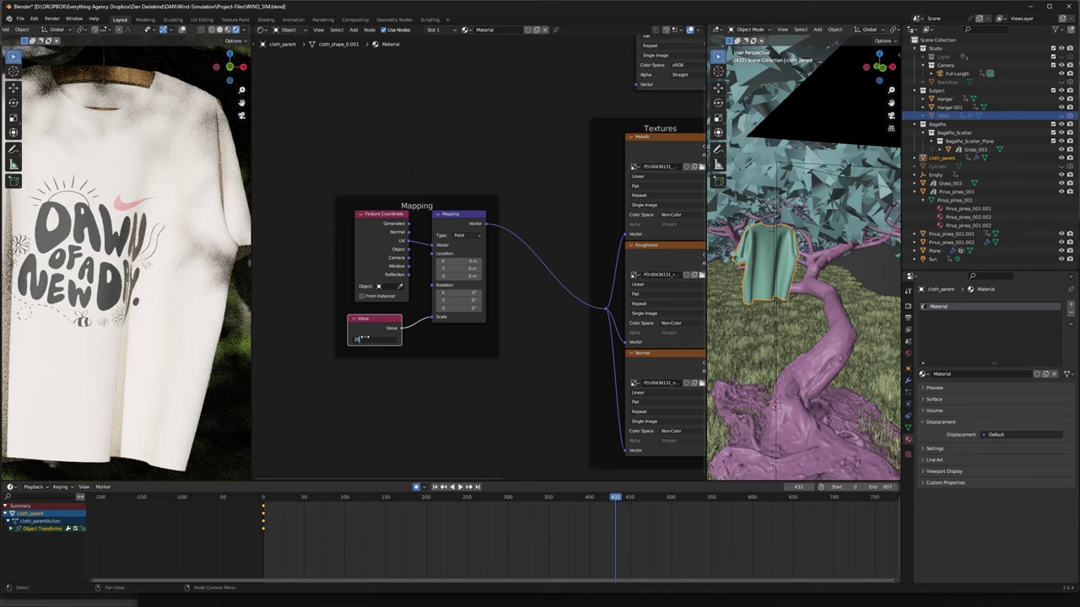
text(25)
key(Return)
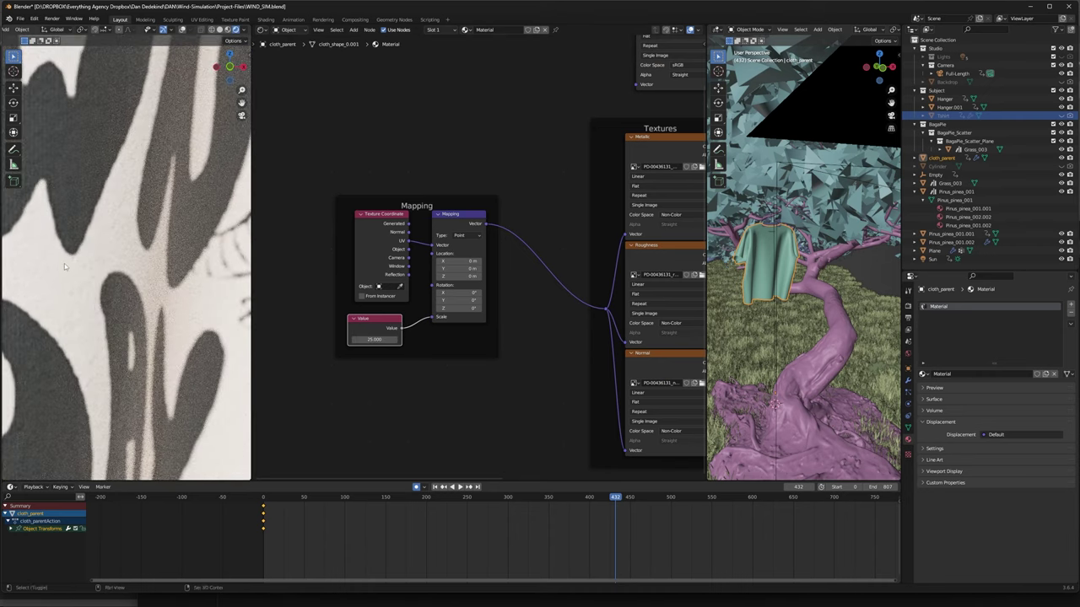
Examine the fabric detail on the T-shirt's print up close and the shirt's look in the full rendered camera frame
shift+middle_drag(64, 264, 97, 264)
scroll(97, 264, up, 4)
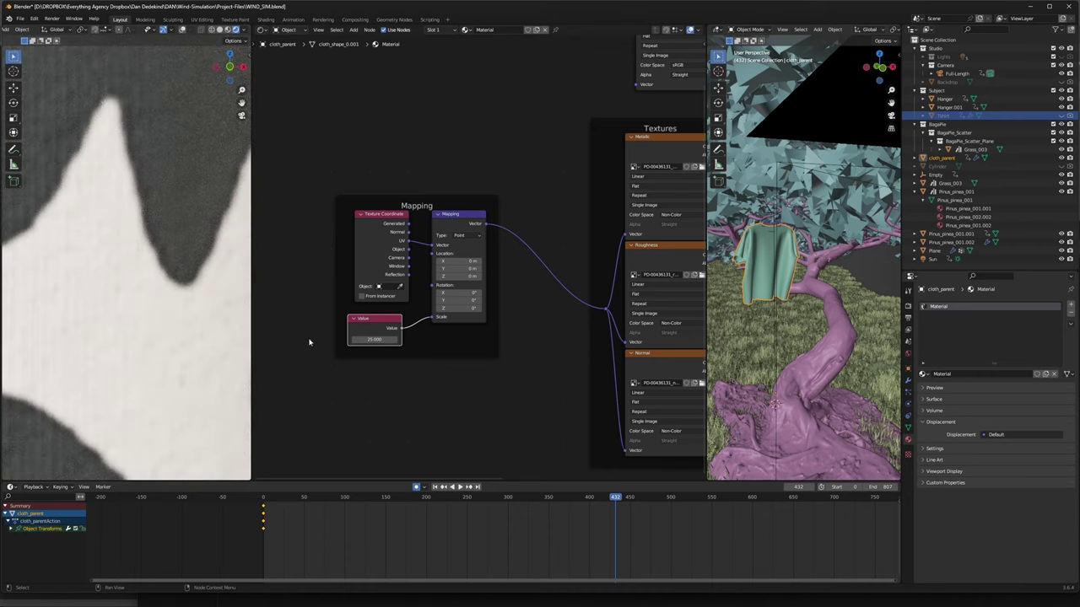
scroll(42, 305, down, 20)
scroll(34, 307, up, 4)
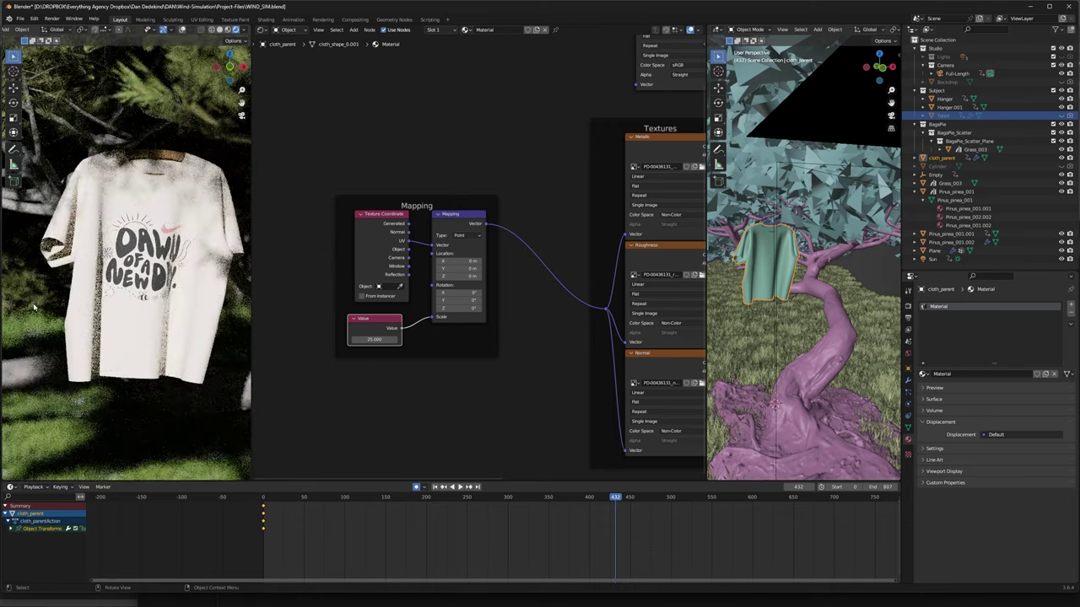
scroll(33, 308, down, 2)
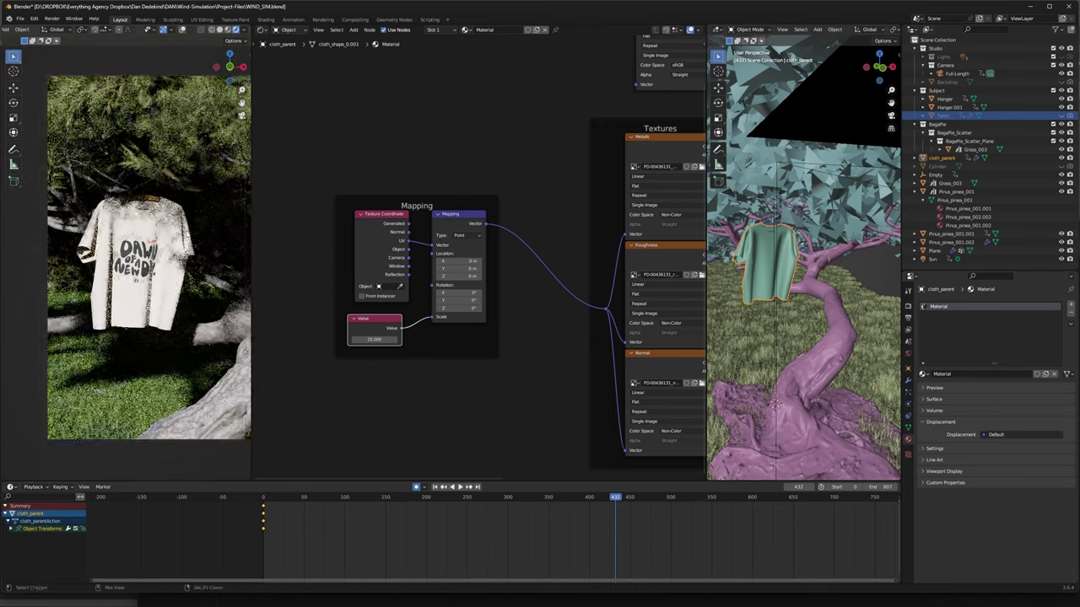
shift+middle_drag(242, 192, 213, 208)
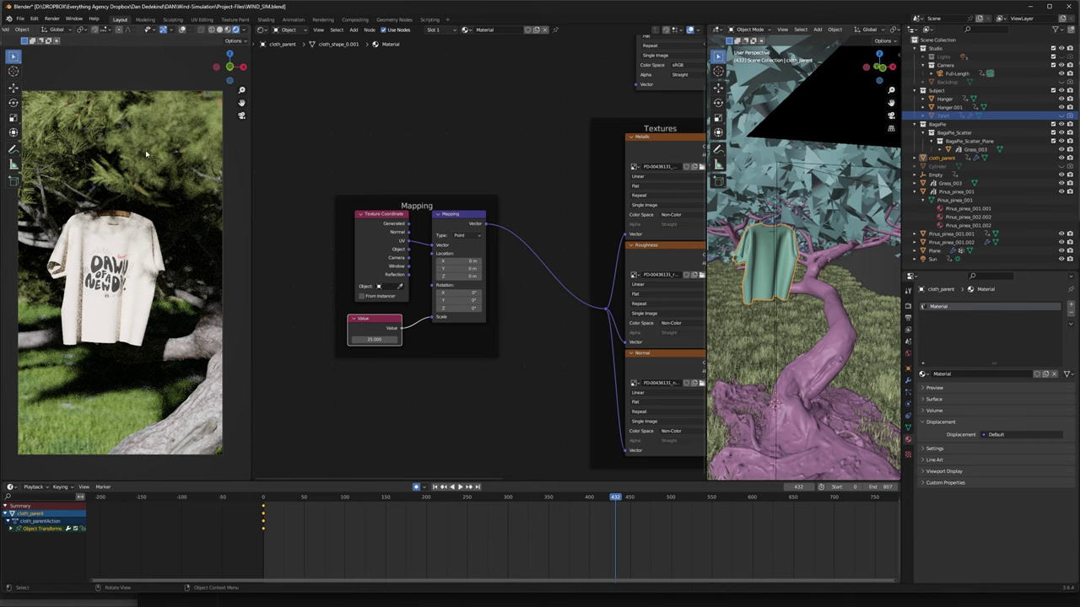
scroll(157, 241, down, 2)
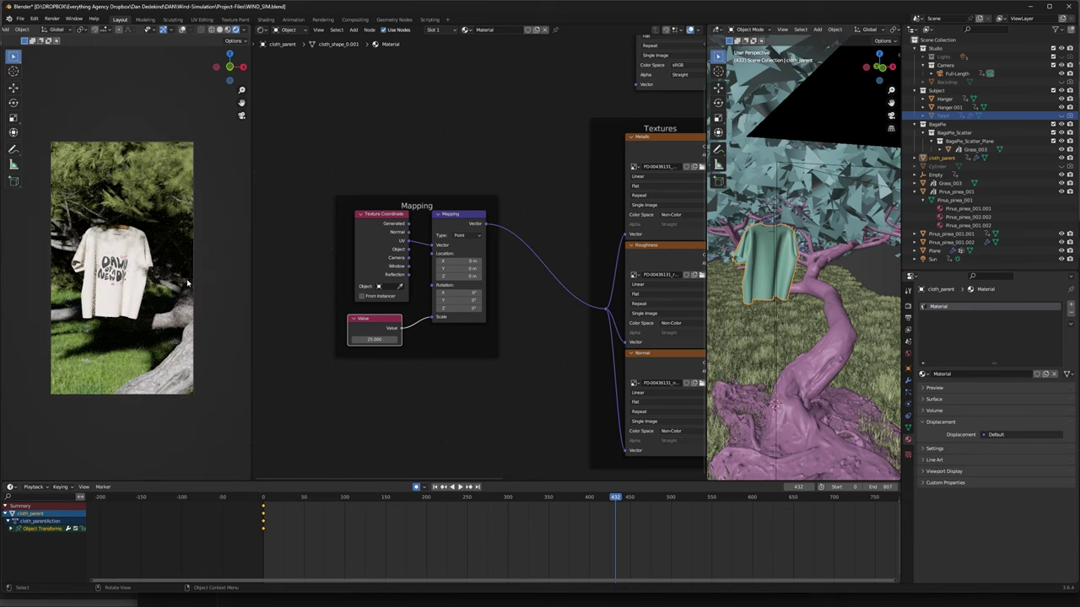
scroll(545, 301, down, 5)
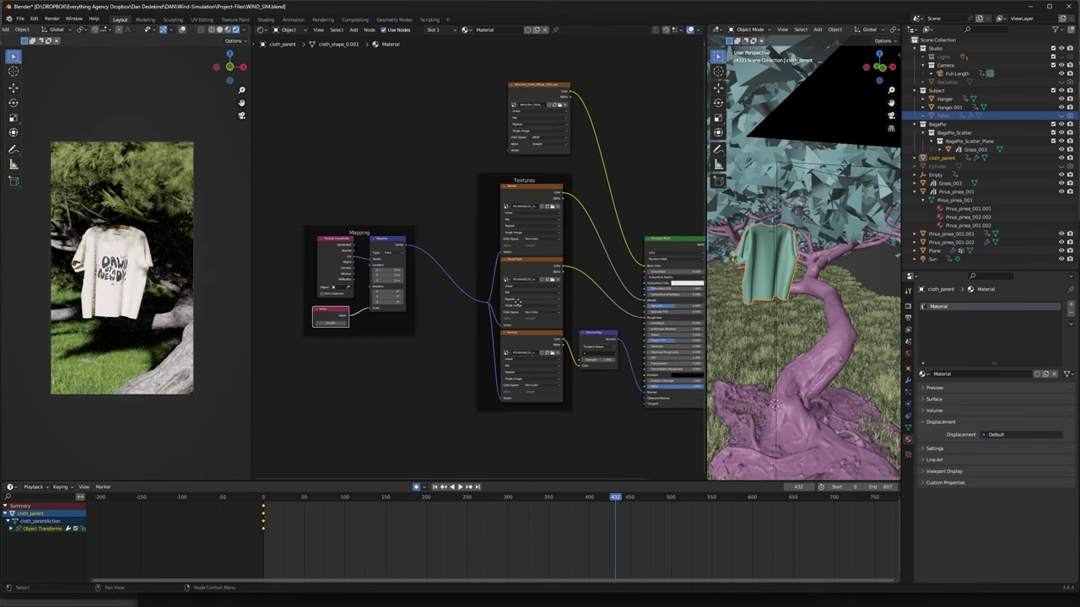
Widen the 3D viewport to view the whole scene and examine the settings of the Sun light above the trees
drag(706, 270, 452, 269)
scroll(600, 268, down, 12)
scroll(636, 277, up, 6)
middle_drag(636, 277, 670, 295)
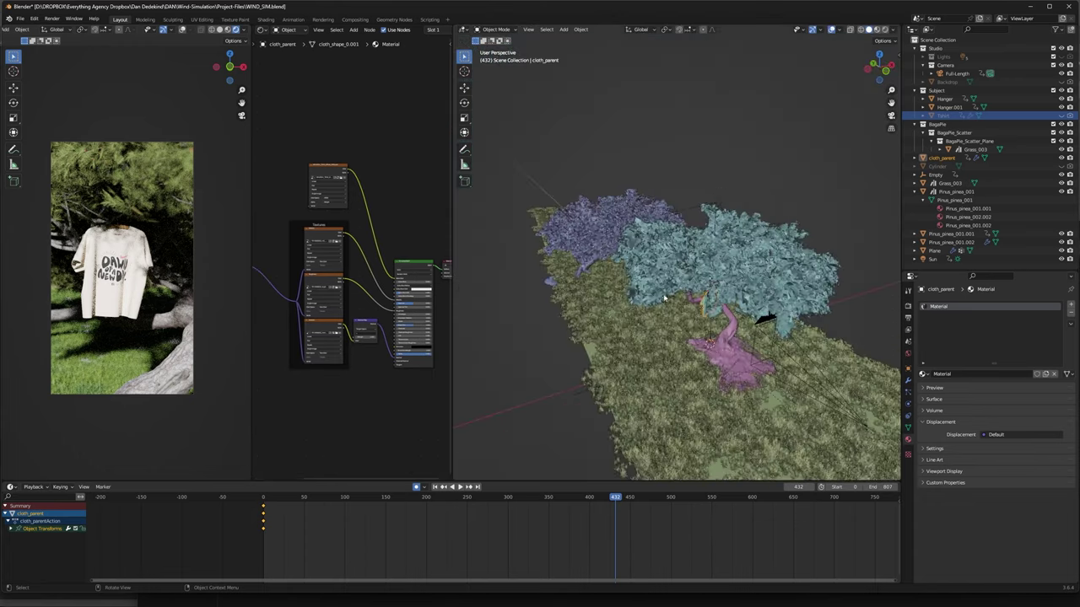
scroll(671, 295, up, 3)
click(635, 203)
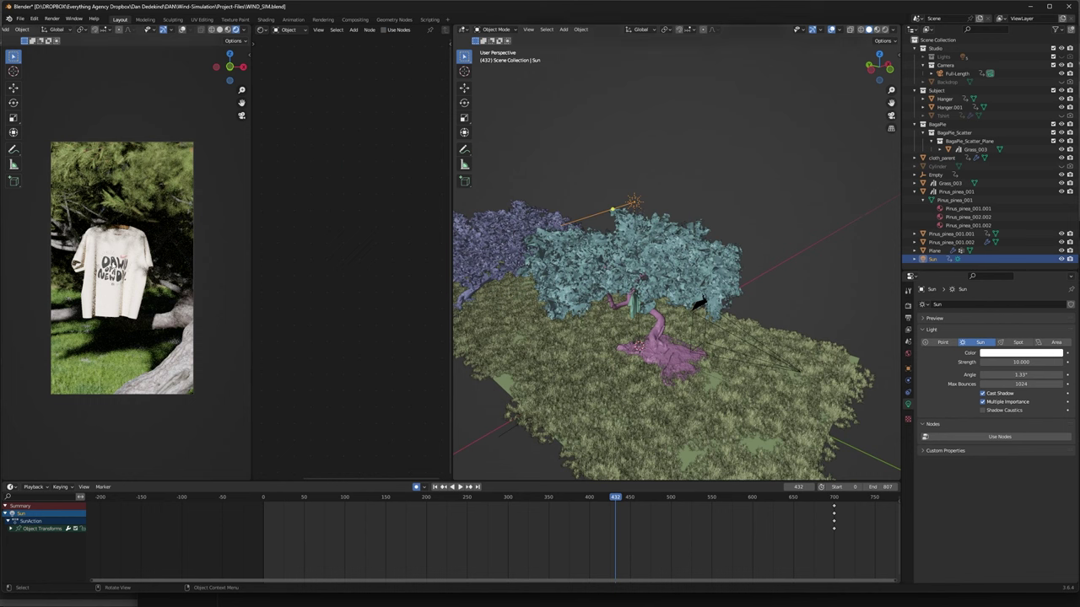
scroll(122, 270, up, 1)
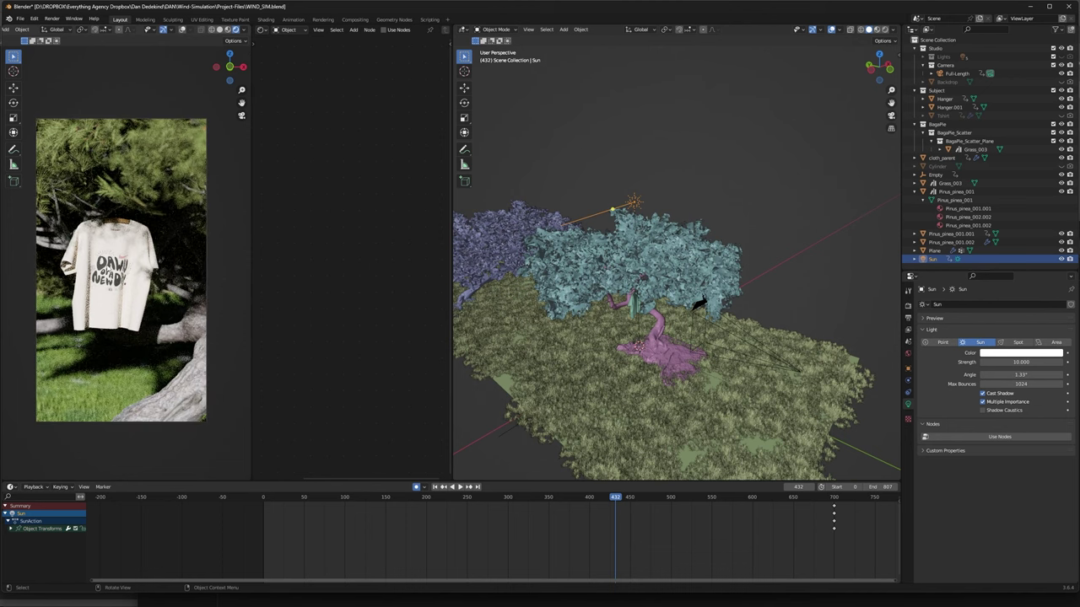
scroll(121, 297, up, 1)
Select the foreground tree's trunk and examine its BagaPie settings
click(675, 294)
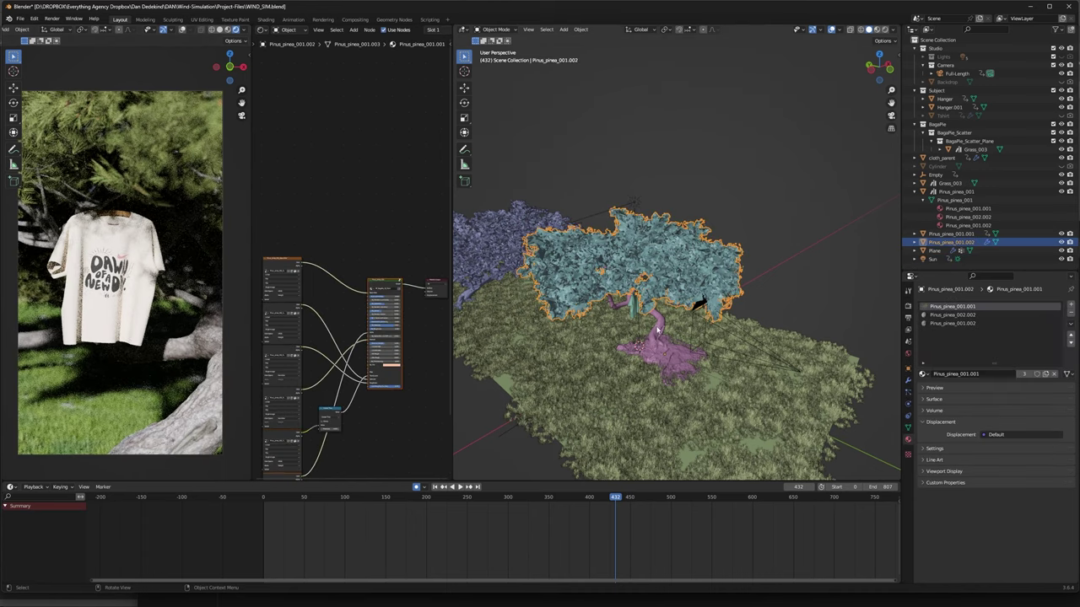
click(657, 331)
click(898, 53)
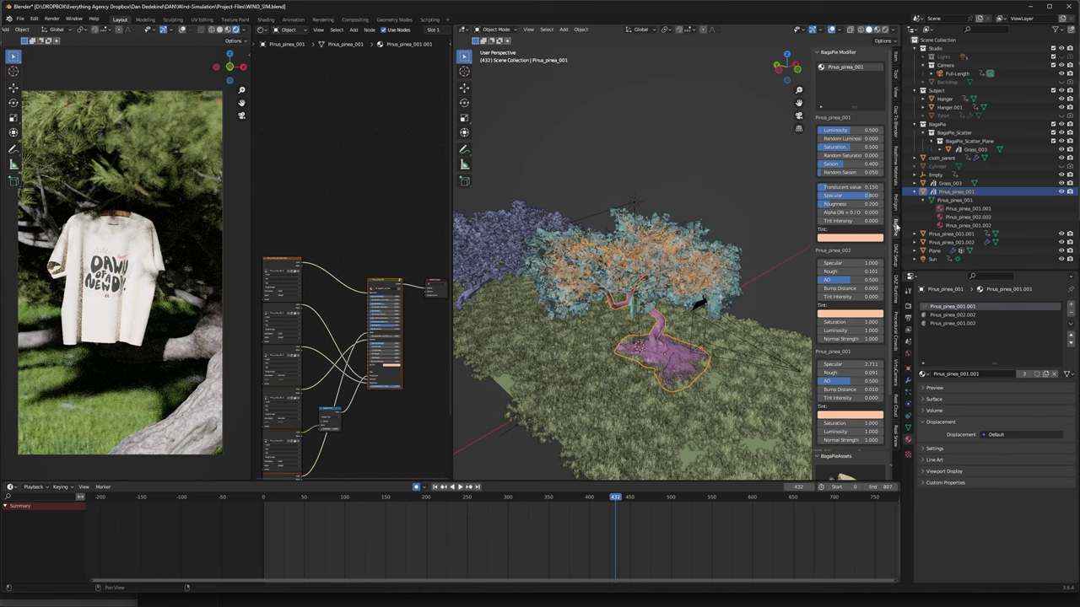
click(753, 188)
scroll(658, 256, up, 5)
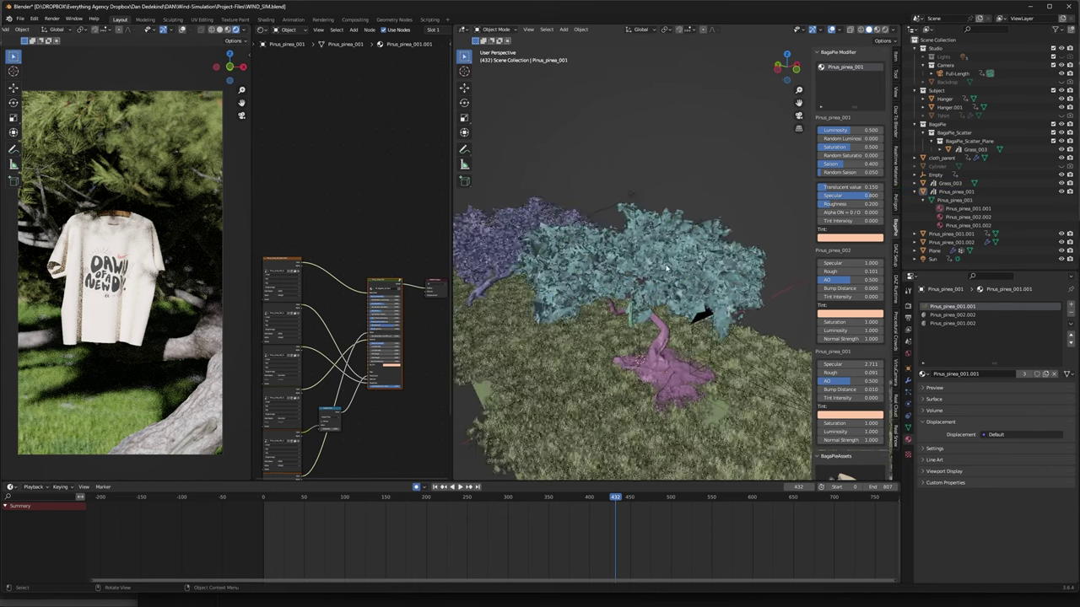
Play the animation to review the tree and T-shirt movement, and set the timeline to frame 408
middle_drag(636, 260, 628, 462)
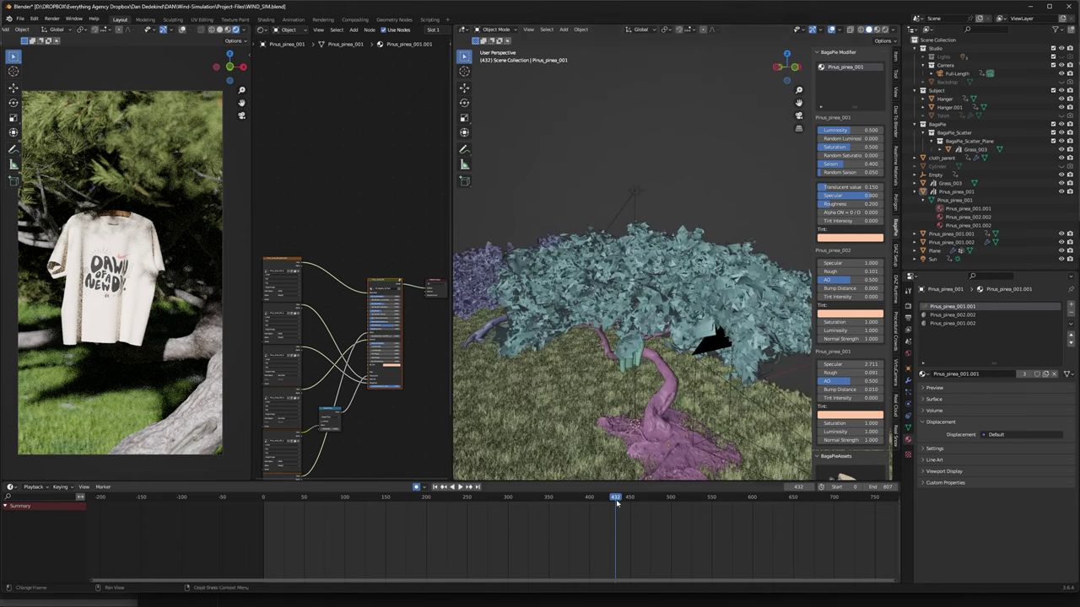
key(space)
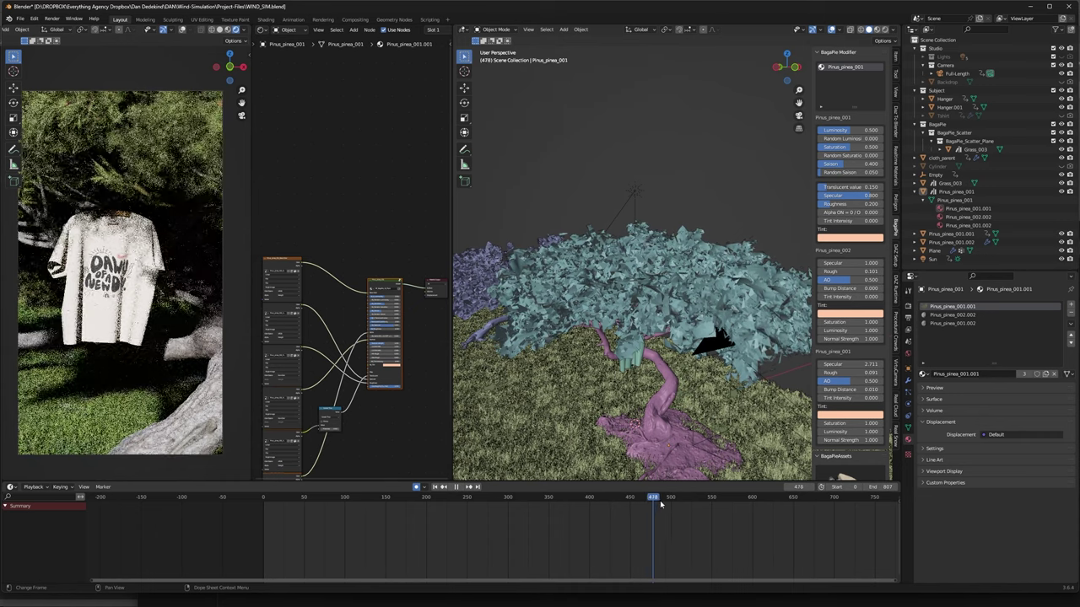
drag(673, 504, 595, 517)
key(space)
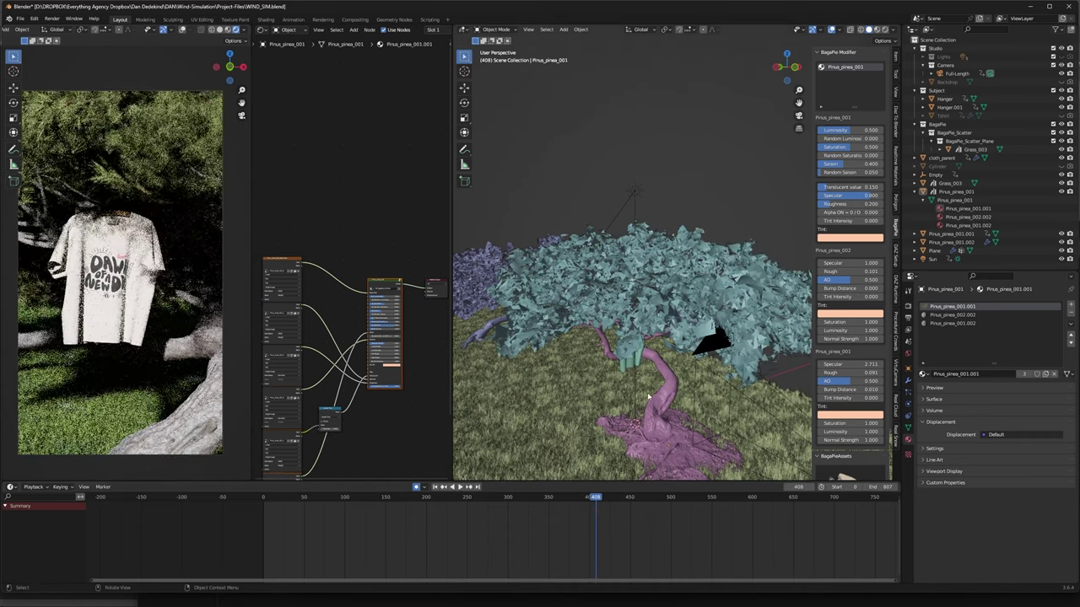
middle_drag(641, 393, 614, 368)
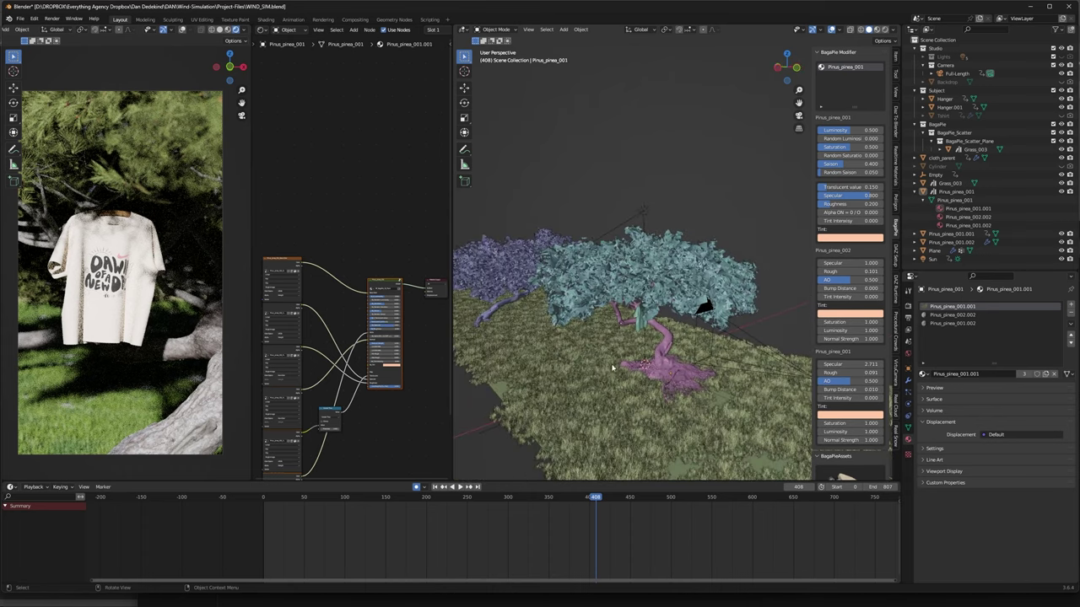
Add a new Plain Axes empty at the world origin, separate from the existing Empty
click(509, 268)
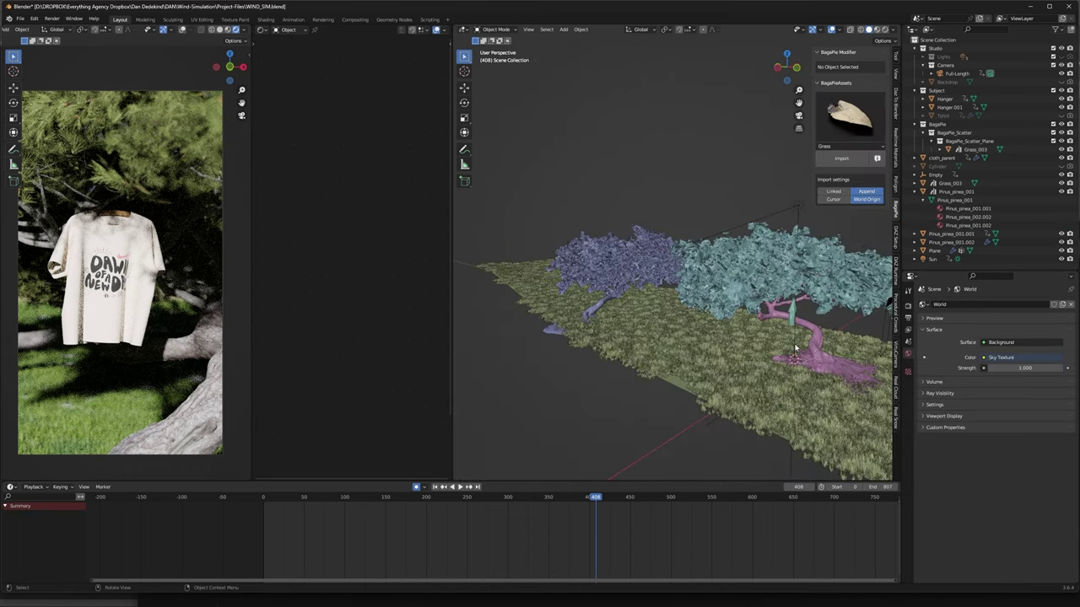
click(794, 348)
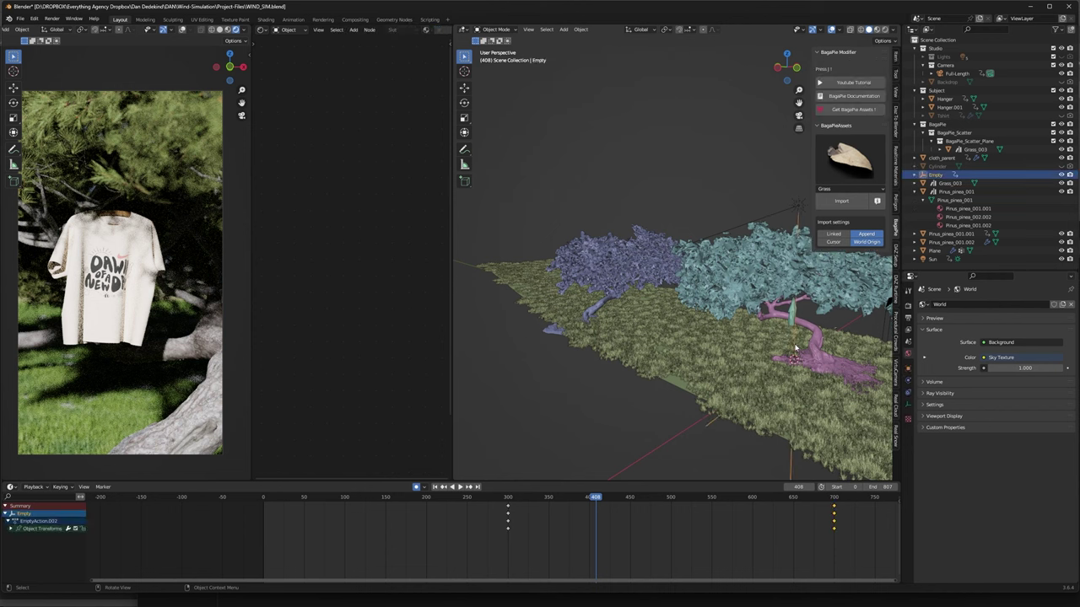
key(alt+a)
key(shift+a)
mouse_move(540, 364)
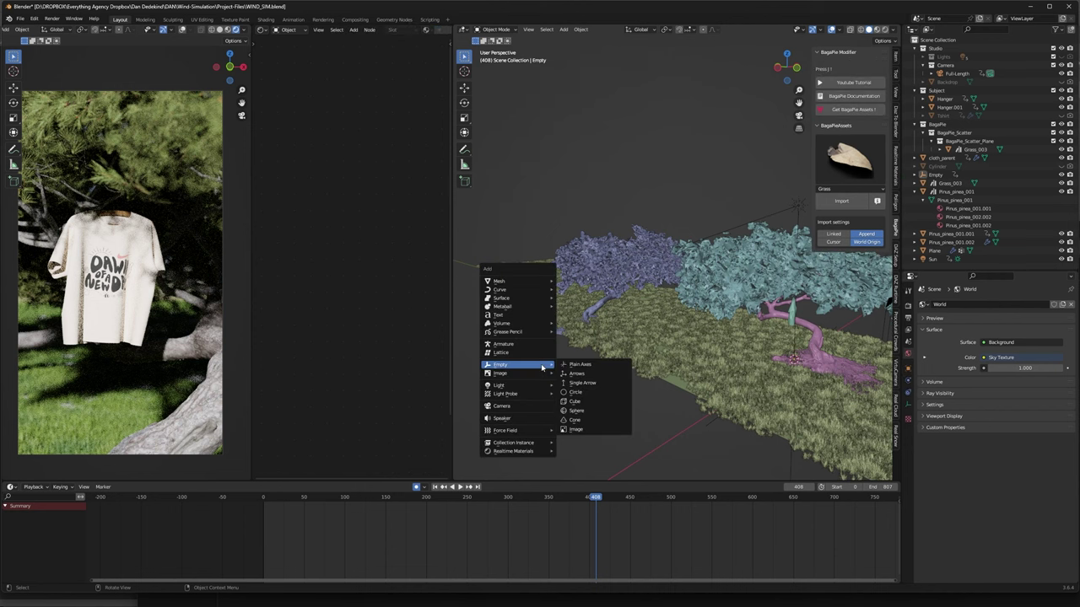
click(592, 364)
Move the new empty about 7.24 m along Y and -0.95 m along X to the purple tree, and scale it up
key(g)
key(y)
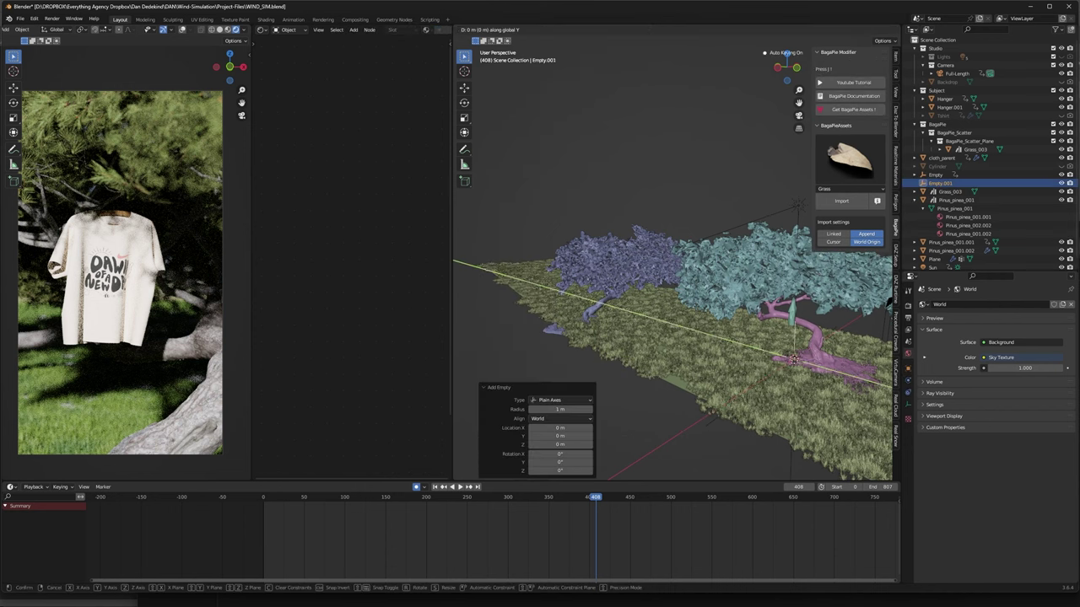
click(625, 315)
key(s)
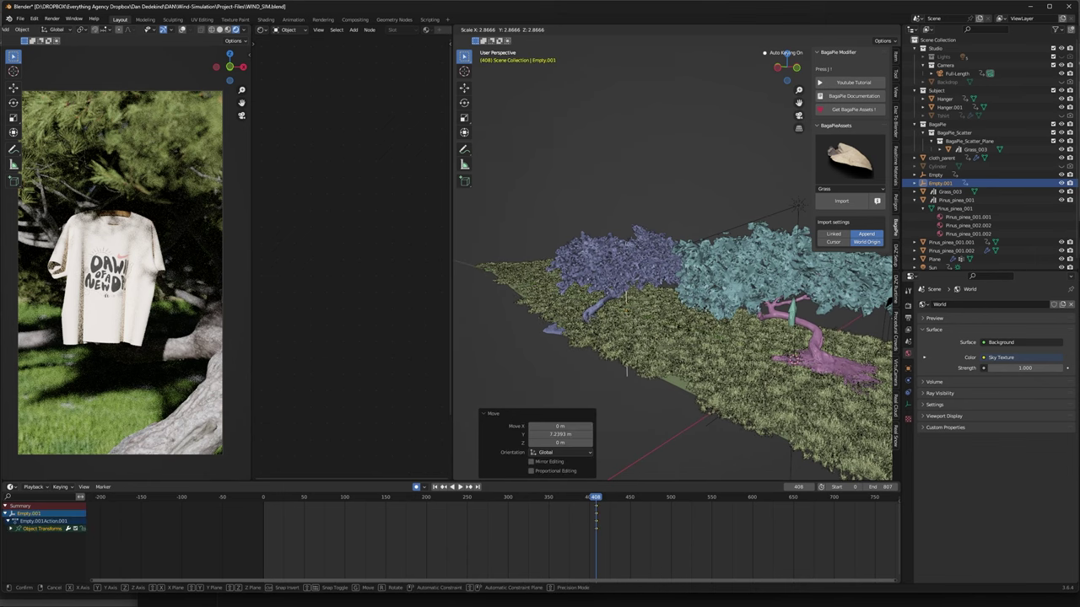
click(692, 337)
middle_drag(600, 344, 774, 332)
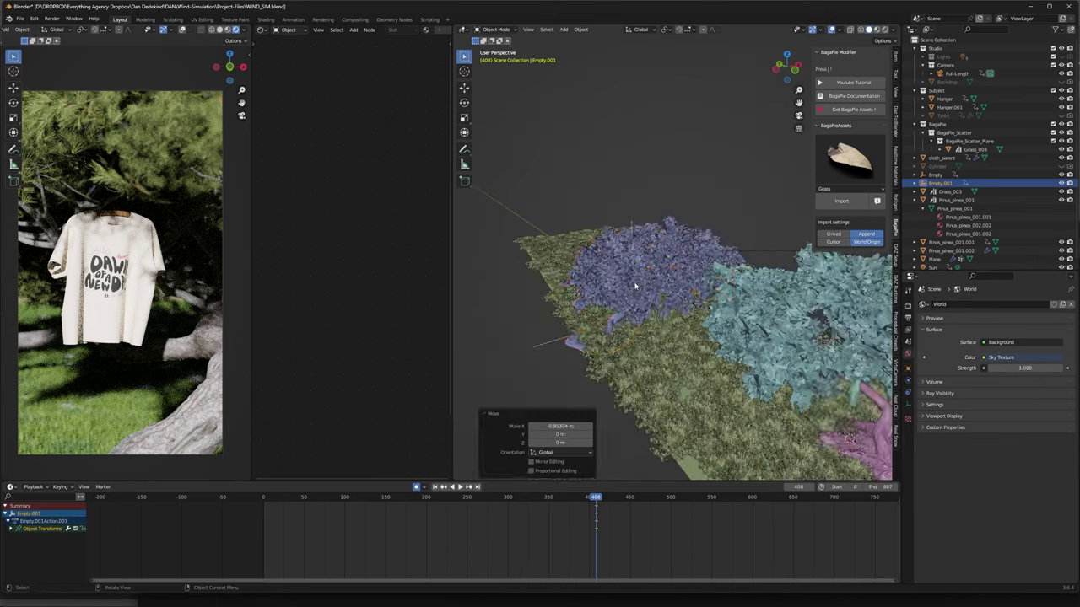
In Edit Mode on the purple background tree, select all geometry assigned to its first material slot, the foliage
click(683, 255)
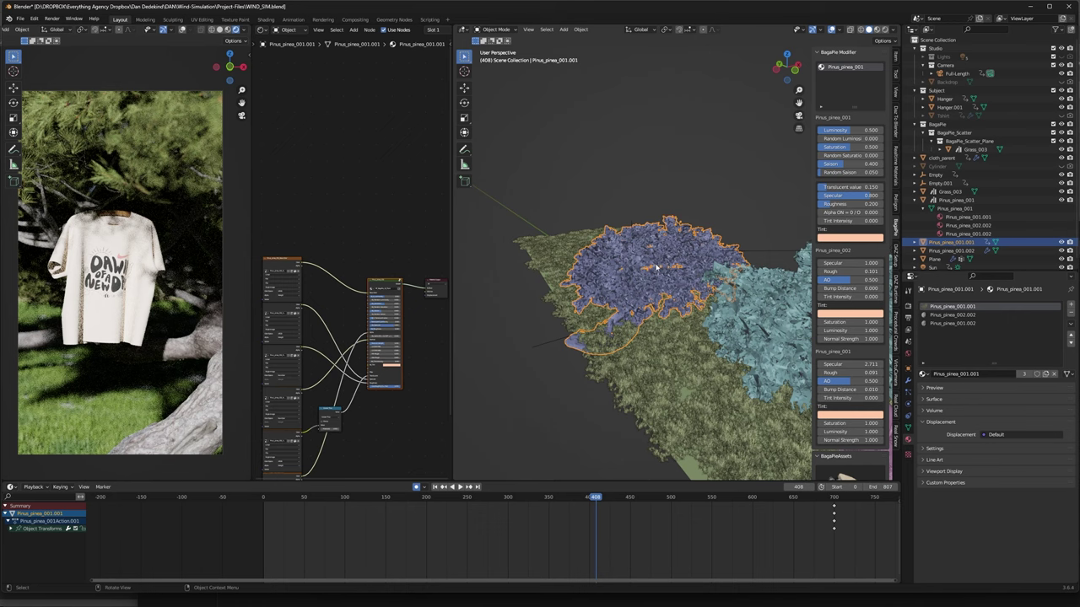
scroll(650, 282, up, 2)
click(495, 29)
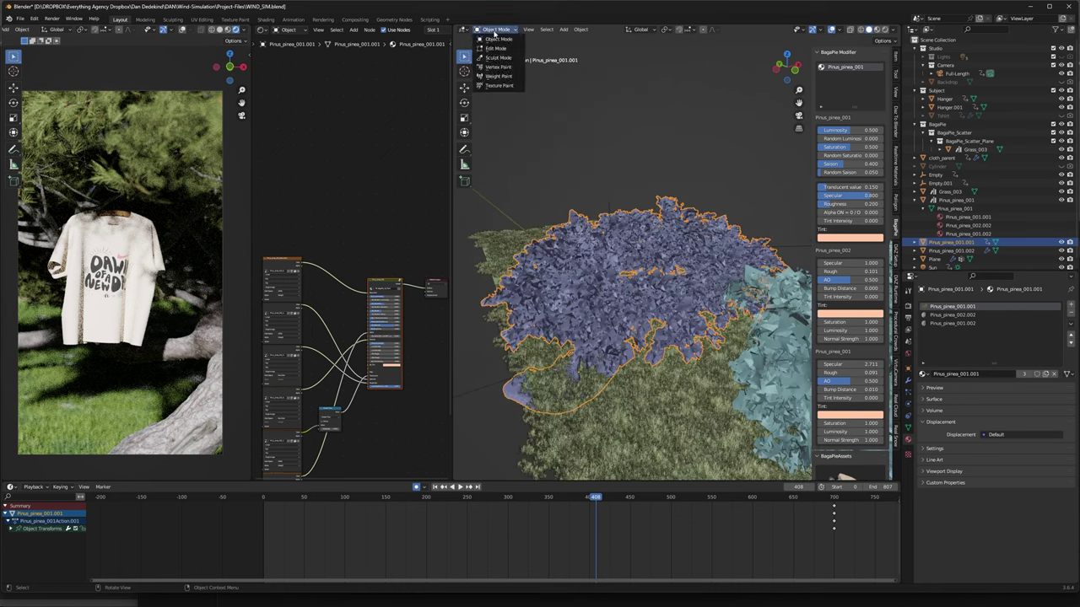
key(Tab)
scroll(620, 274, up, 2)
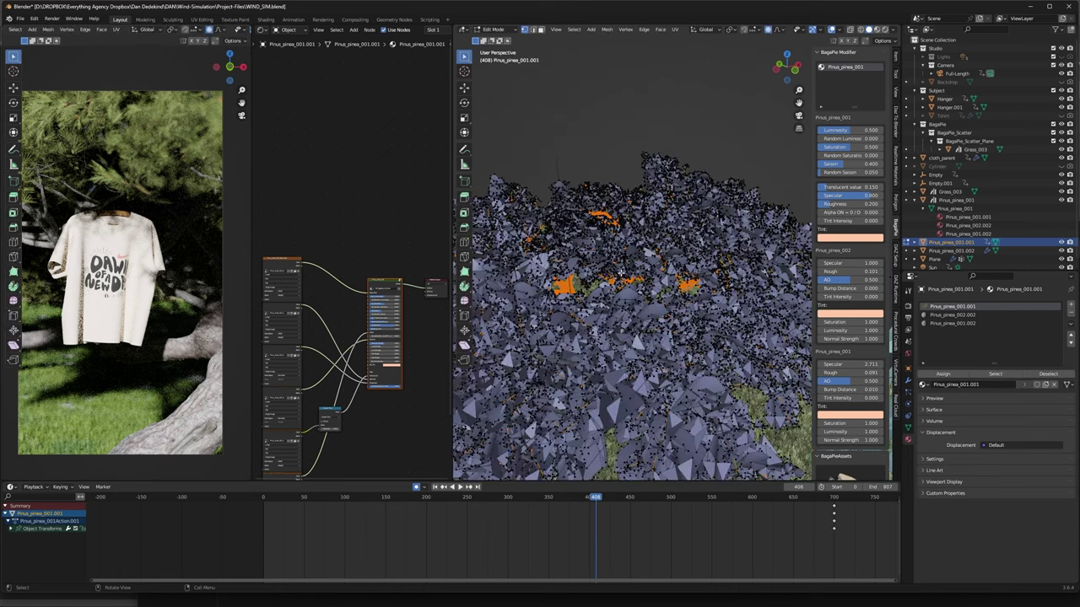
scroll(623, 266, up, 2)
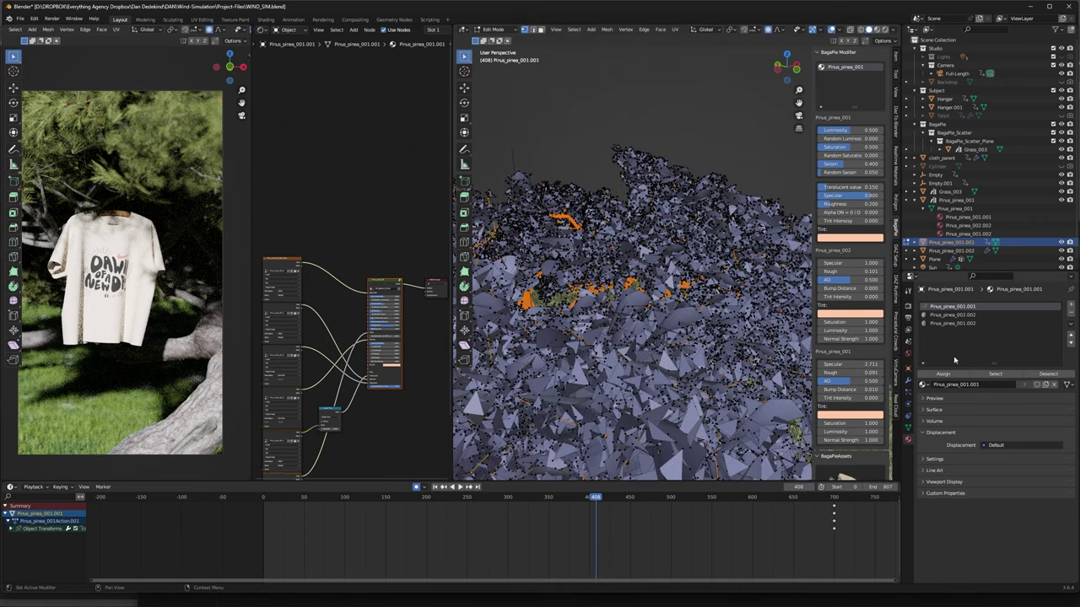
click(993, 373)
scroll(632, 296, down, 5)
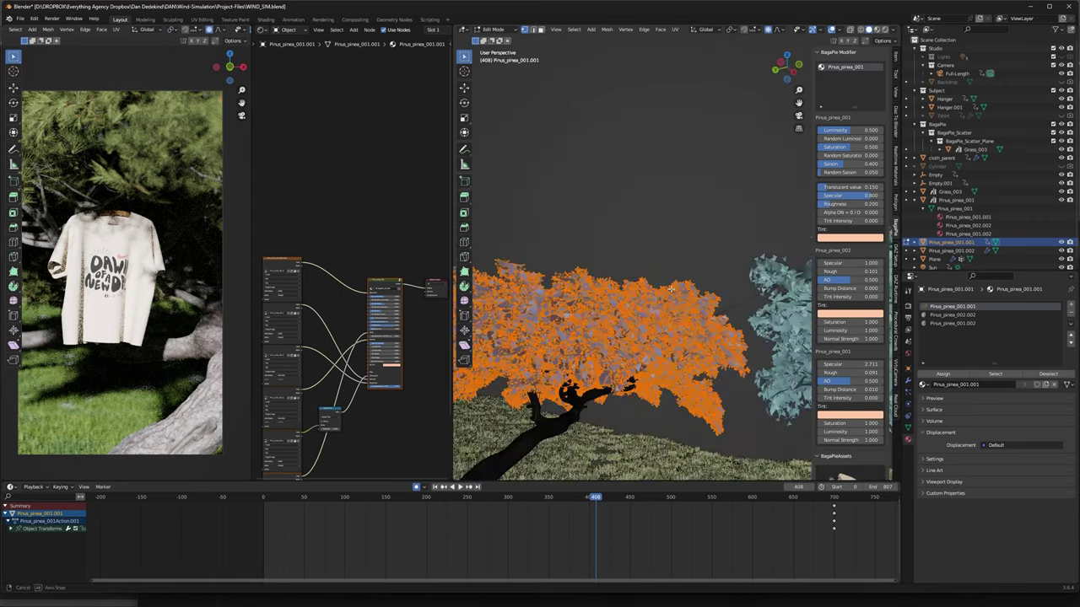
middle_drag(636, 332, 659, 318)
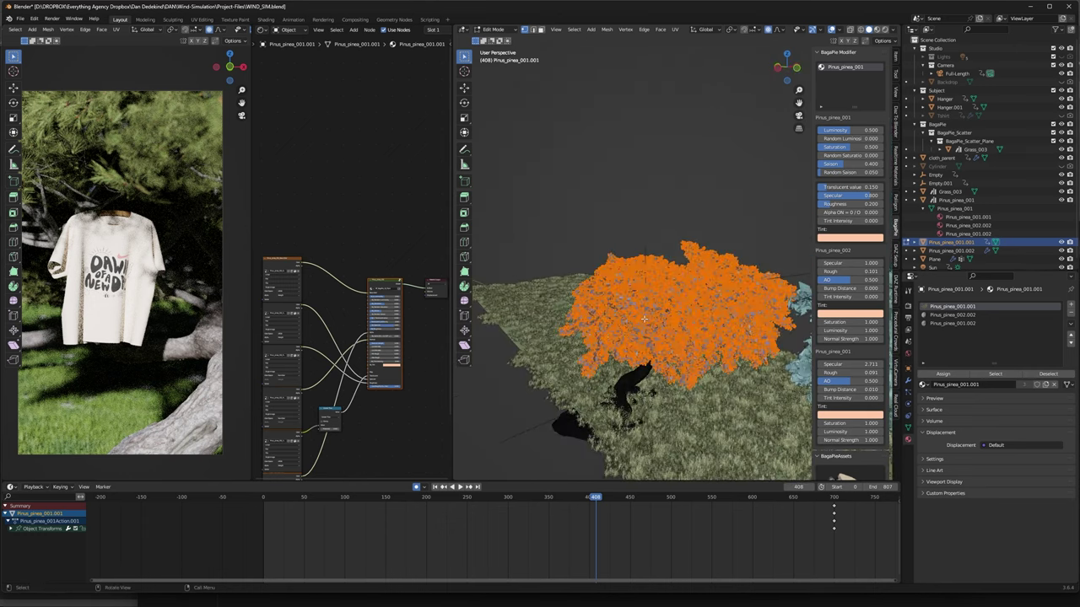
Separate the selected foliage from the background tree into its own object and return to Object Mode
right_click(638, 302)
mouse_move(645, 465)
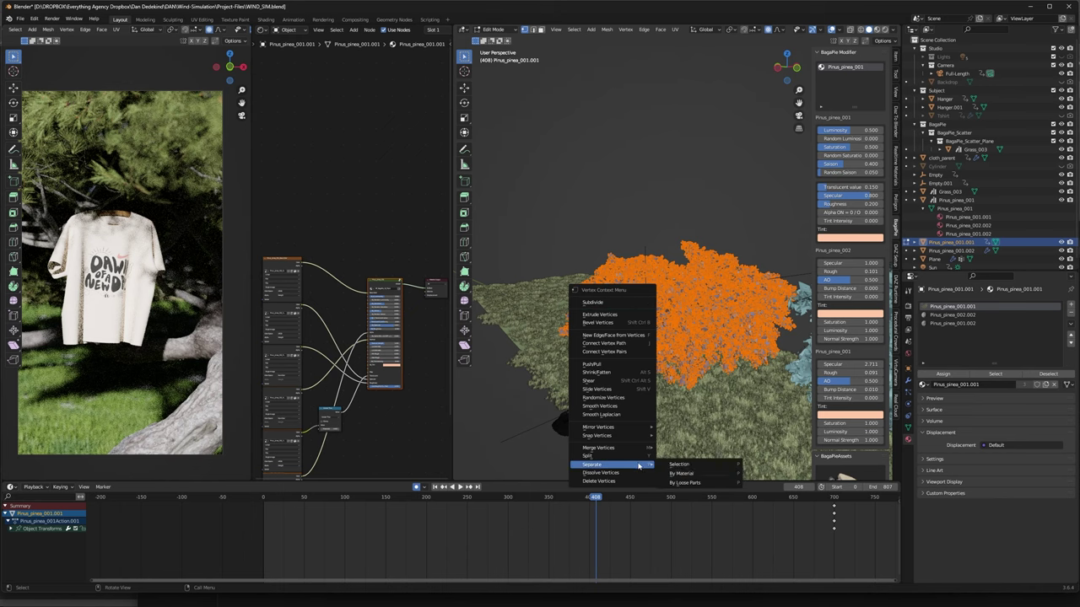
click(678, 464)
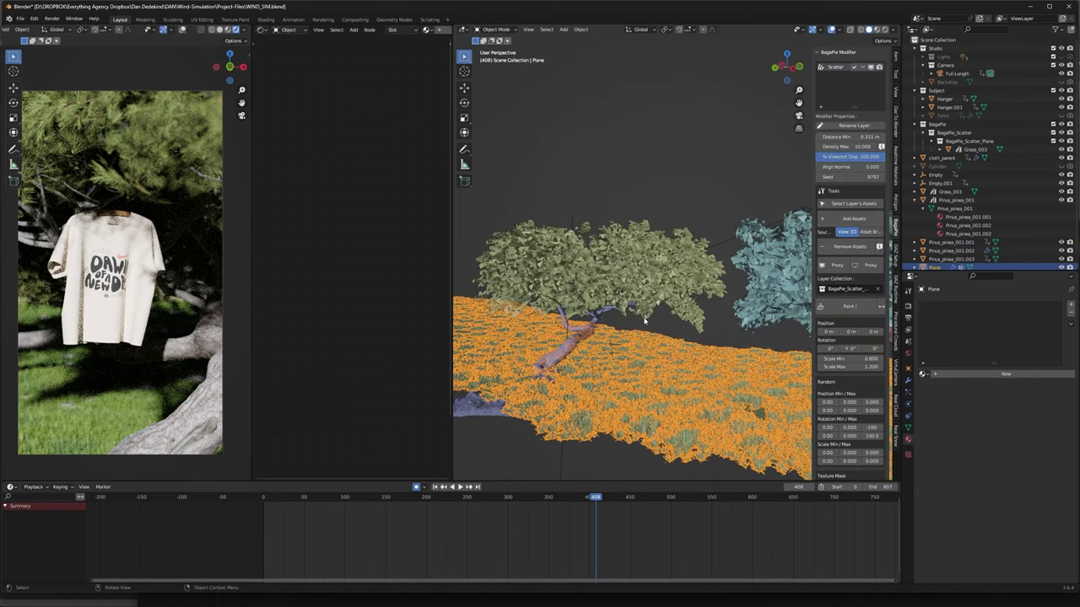
middle_drag(644, 319, 684, 320)
Check the foreground canopy's Displace modifier and add a Displace modifier to the background tree's separated foliage
click(657, 282)
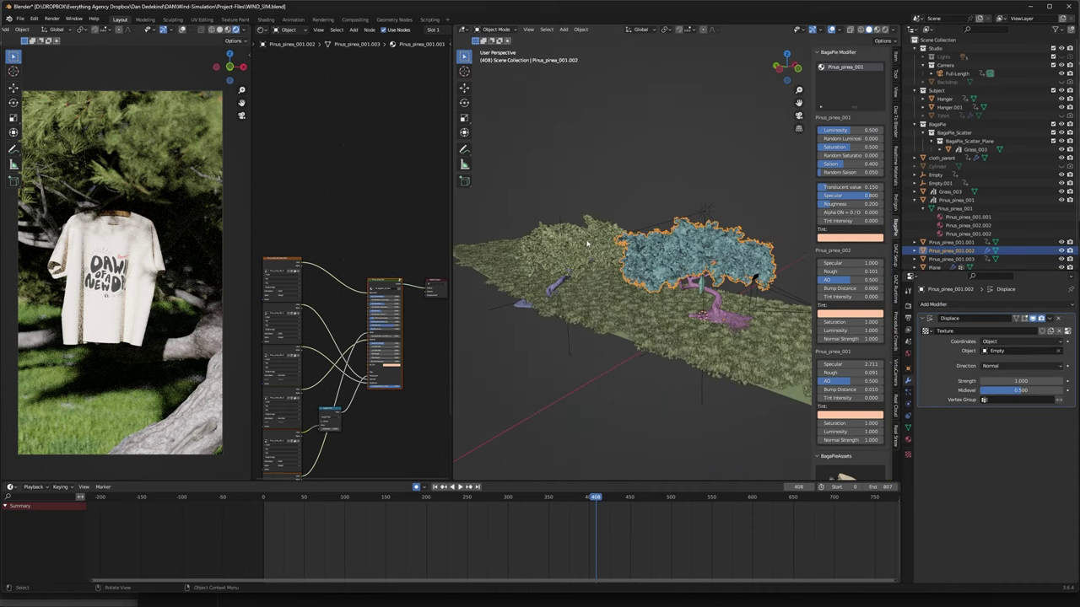
click(587, 244)
click(936, 304)
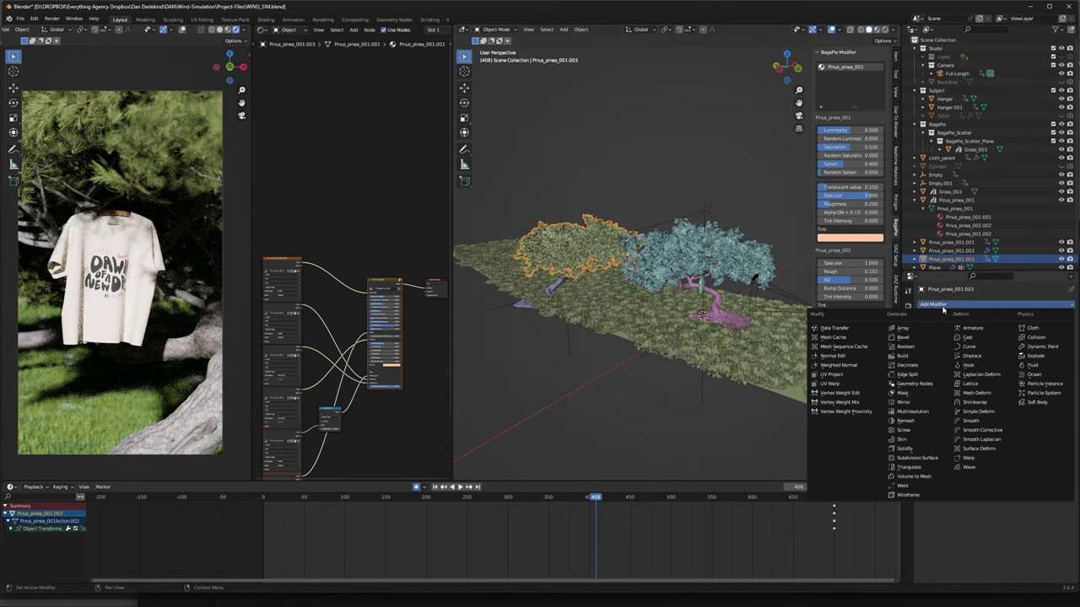
click(936, 304)
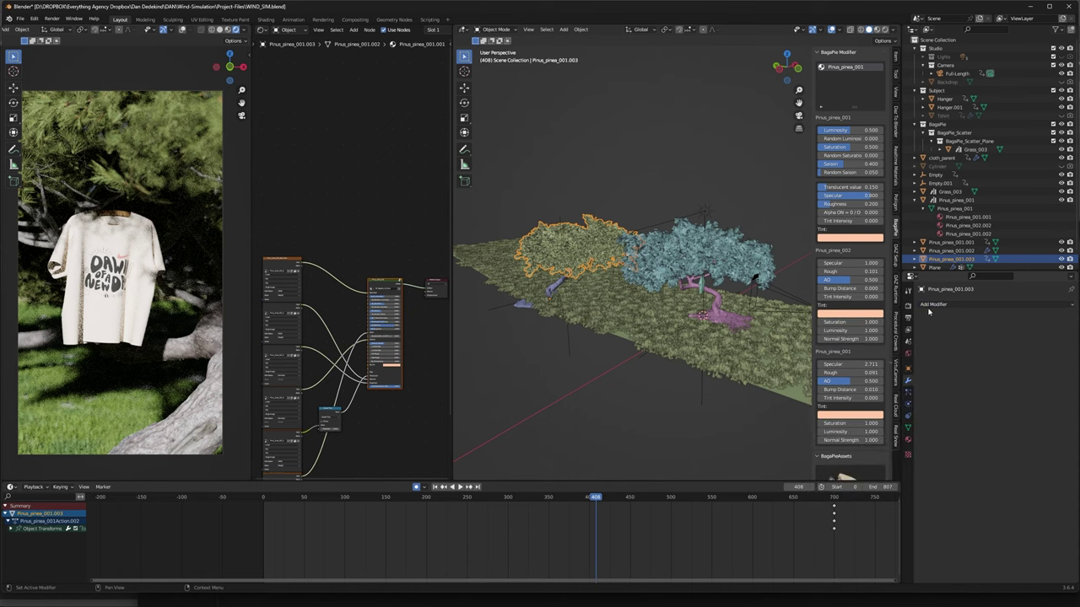
click(931, 304)
click(972, 355)
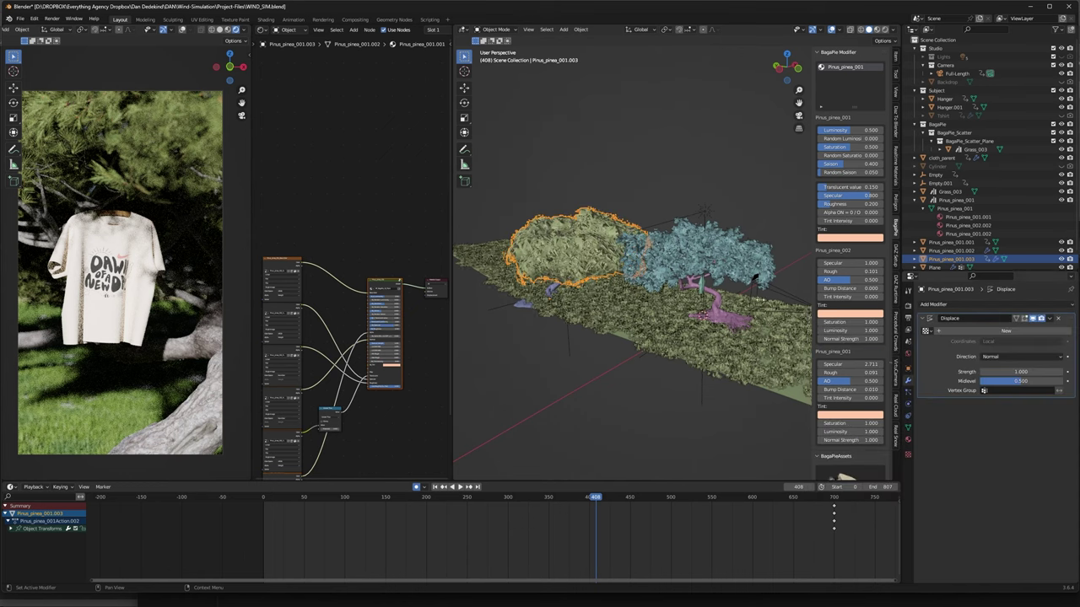
scroll(589, 299, up, 5)
scroll(589, 300, down, 3)
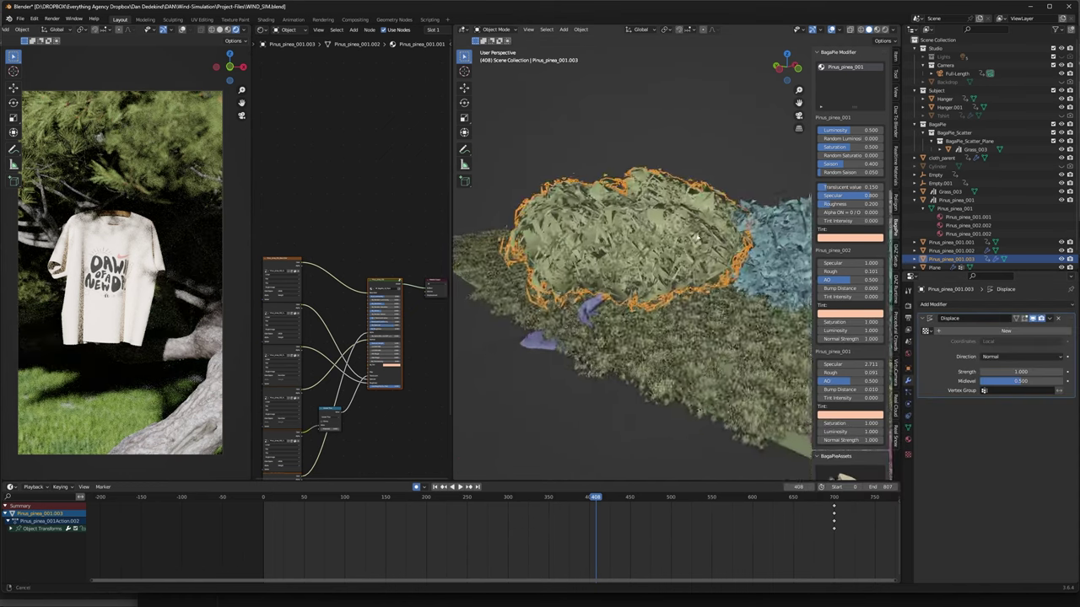
Assign the existing texture named Texture to the foliage's Displace modifier and check the texture's type settings
click(927, 331)
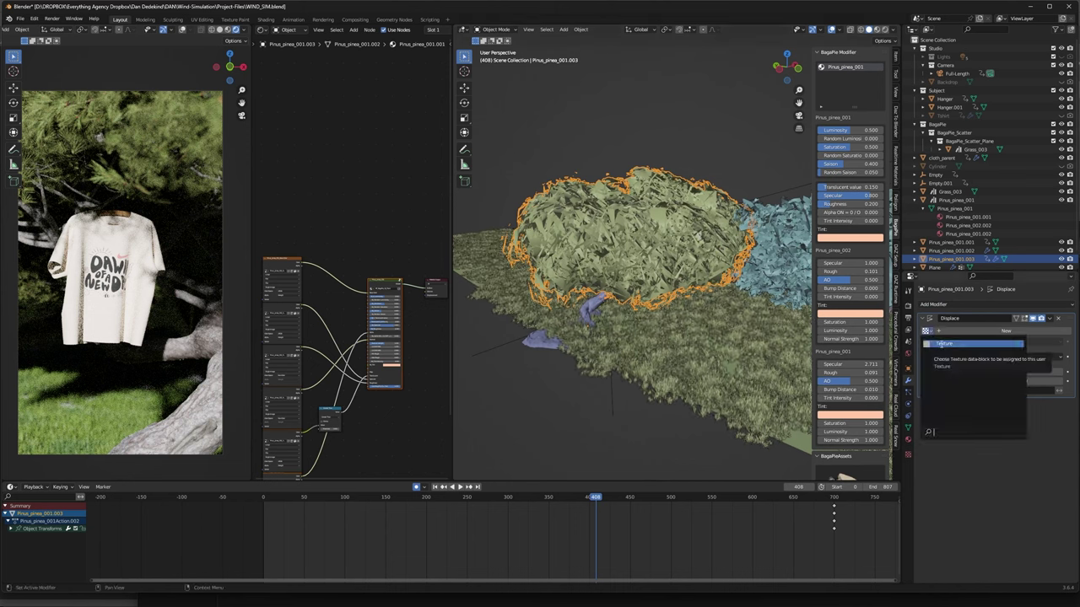
click(941, 345)
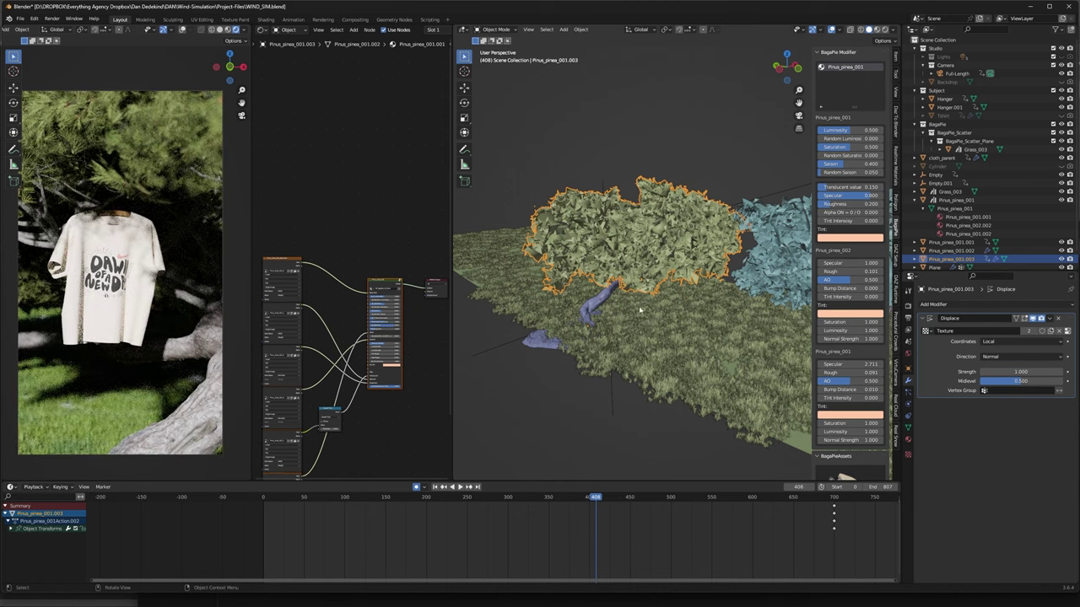
click(908, 456)
click(968, 330)
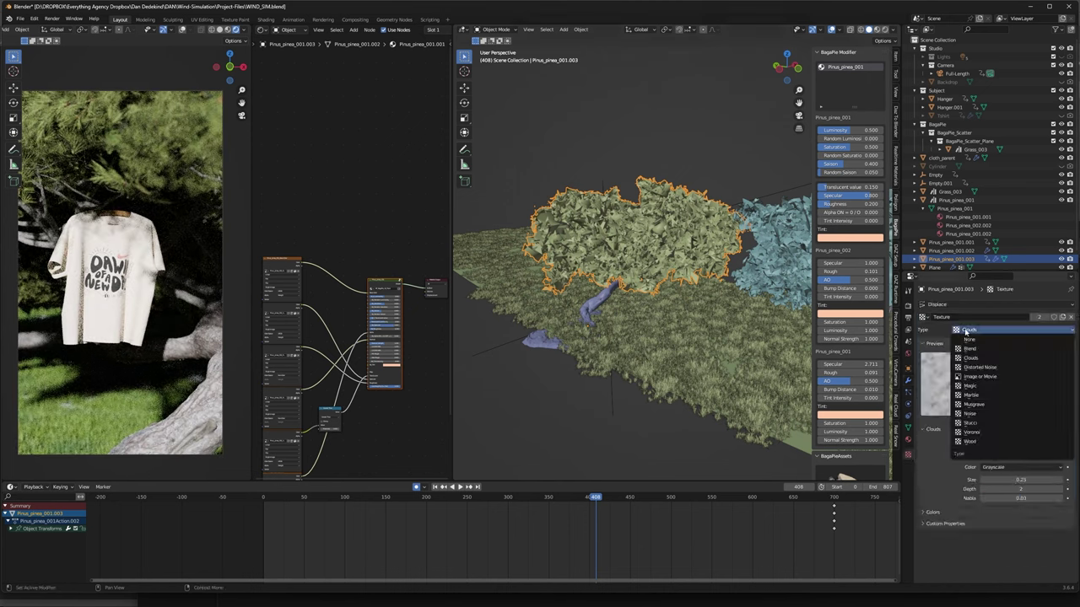
click(908, 382)
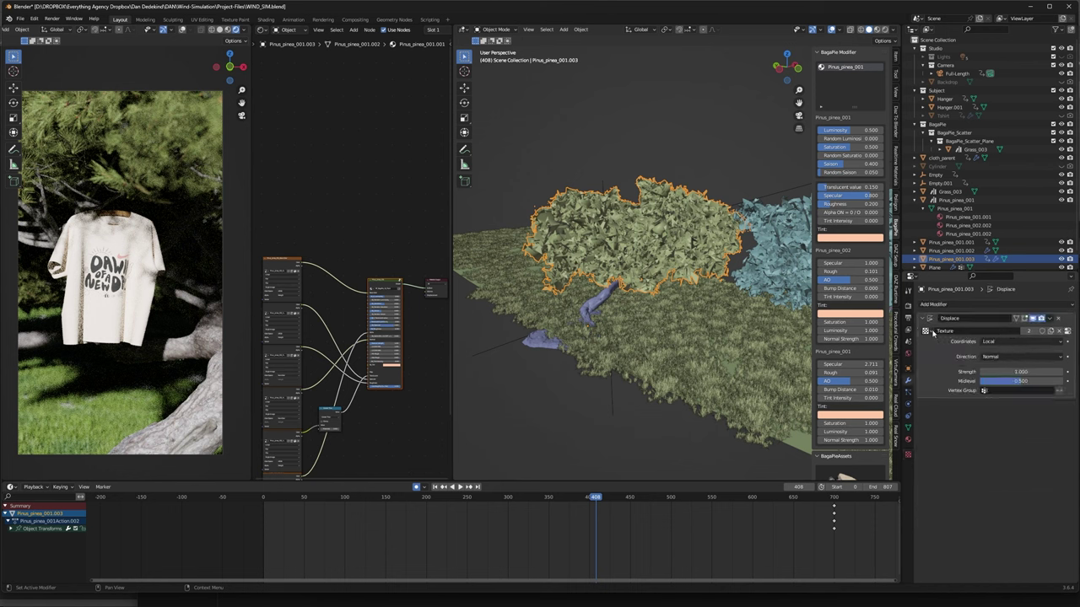
Set the foliage's Displace modifier to Object coordinates referencing Empty.001, and scrub the timeline to frame 461 to check the motion
click(1016, 342)
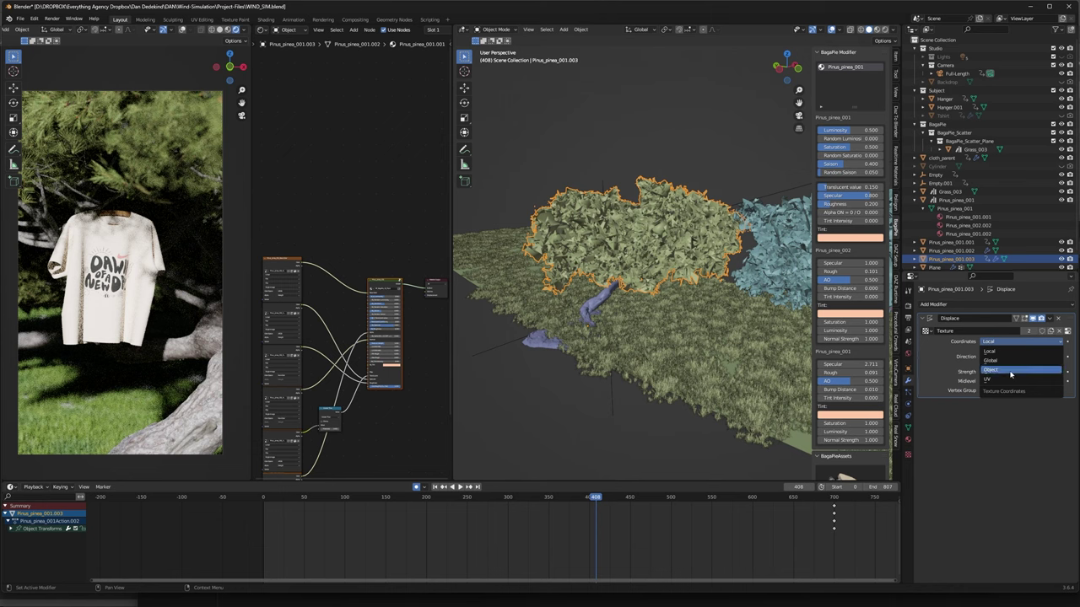
click(1011, 371)
click(1058, 350)
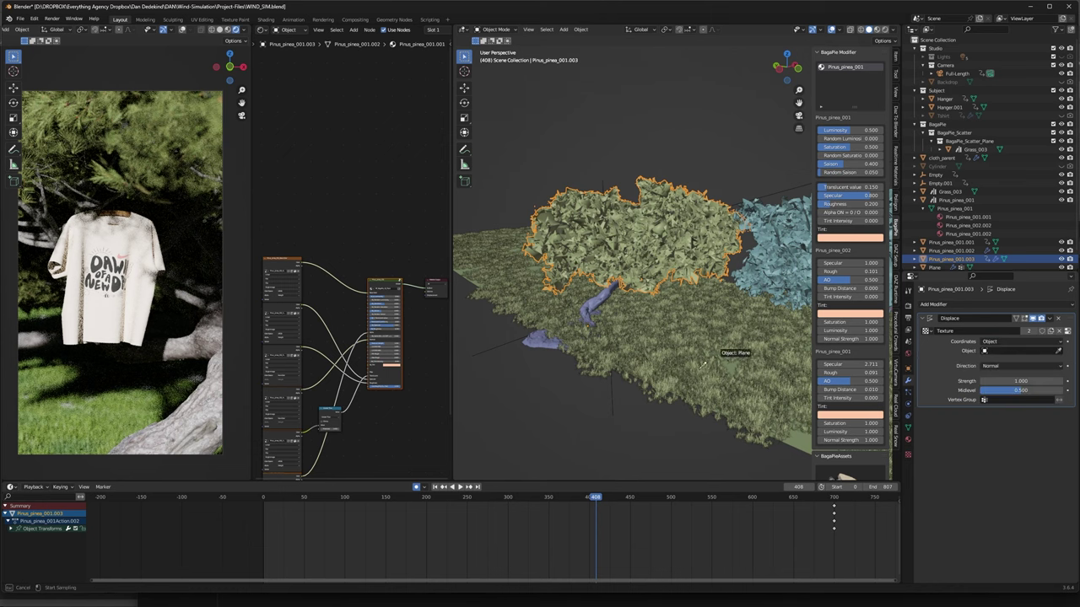
click(616, 385)
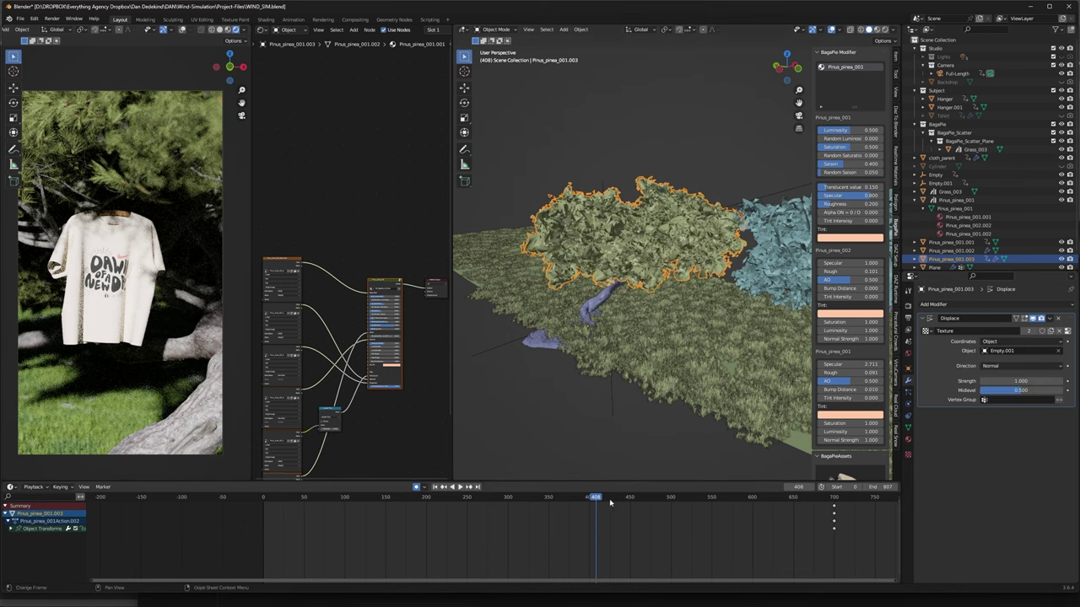
drag(609, 503, 638, 501)
middle_drag(639, 301, 666, 299)
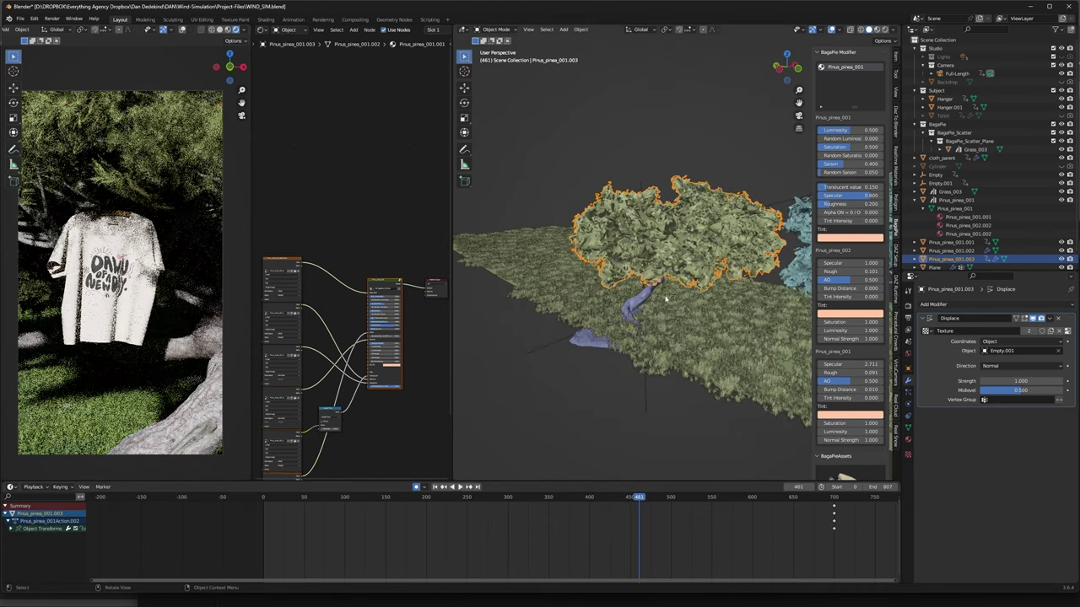
Select Empty.001 beside the background tree and keyframe its starting rotation of 0° about Z at frame 408
click(550, 348)
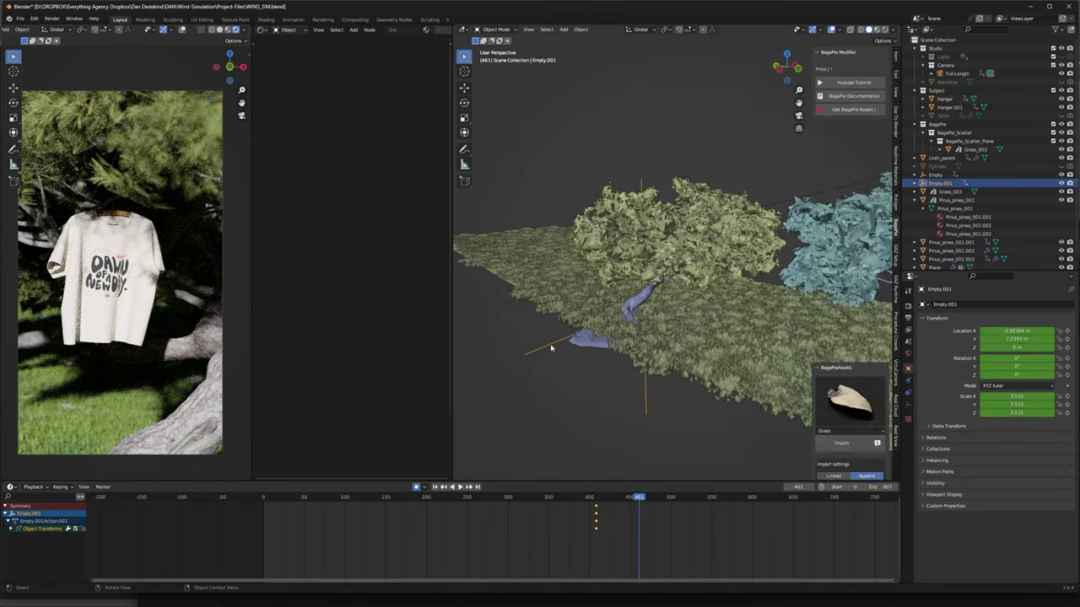
click(595, 499)
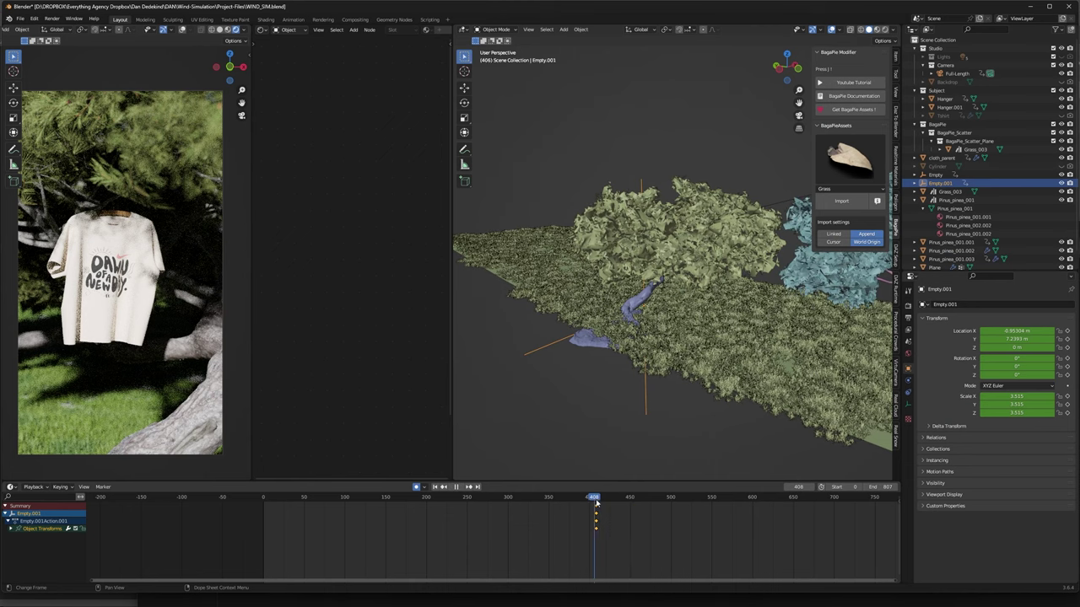
drag(596, 499, 594, 499)
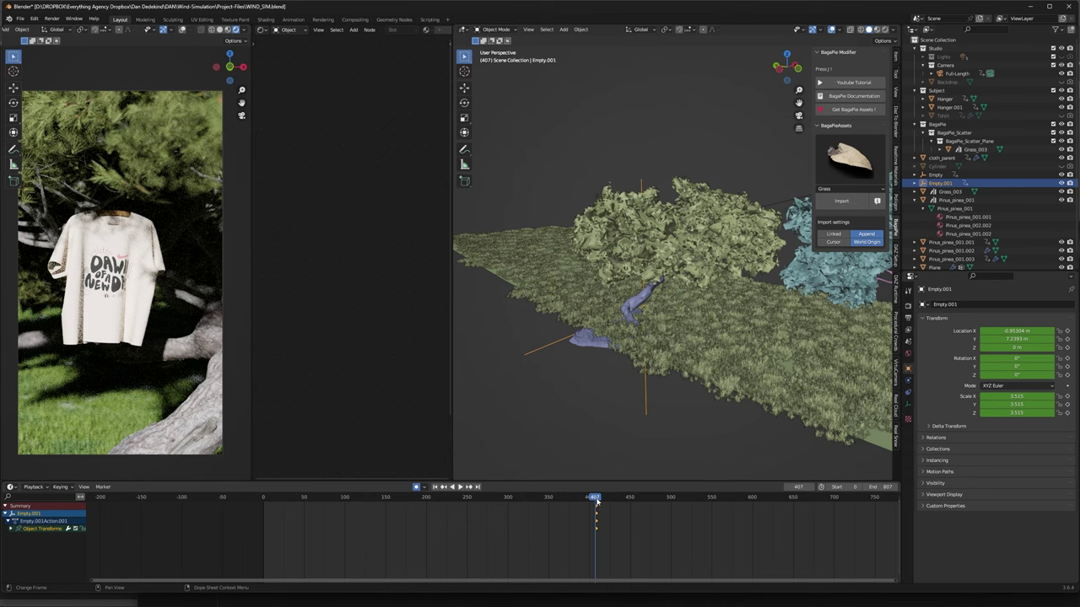
key(space)
key(space)
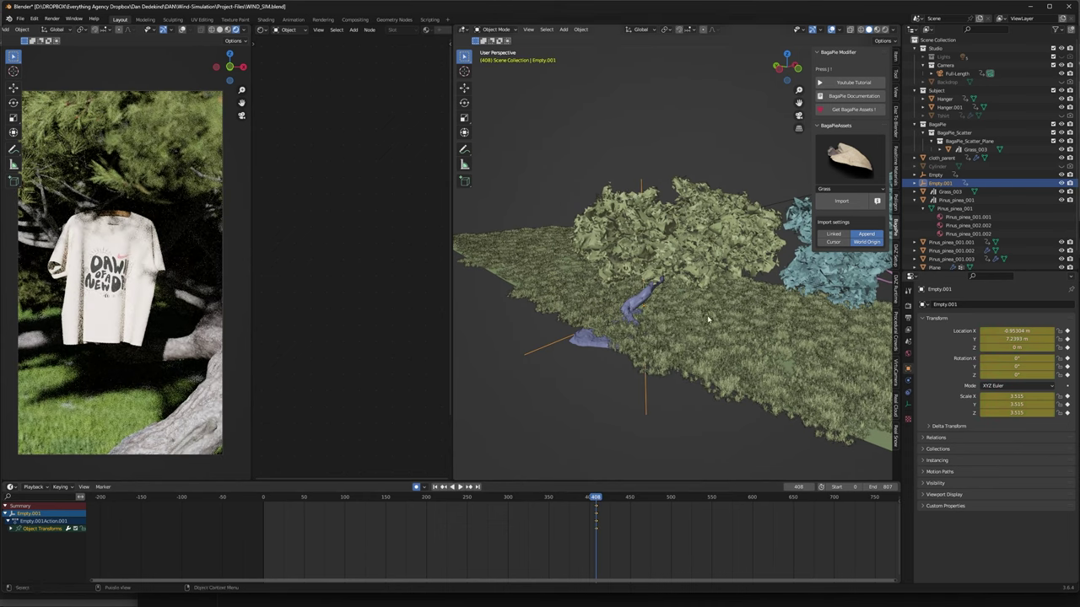
key(r)
key(z)
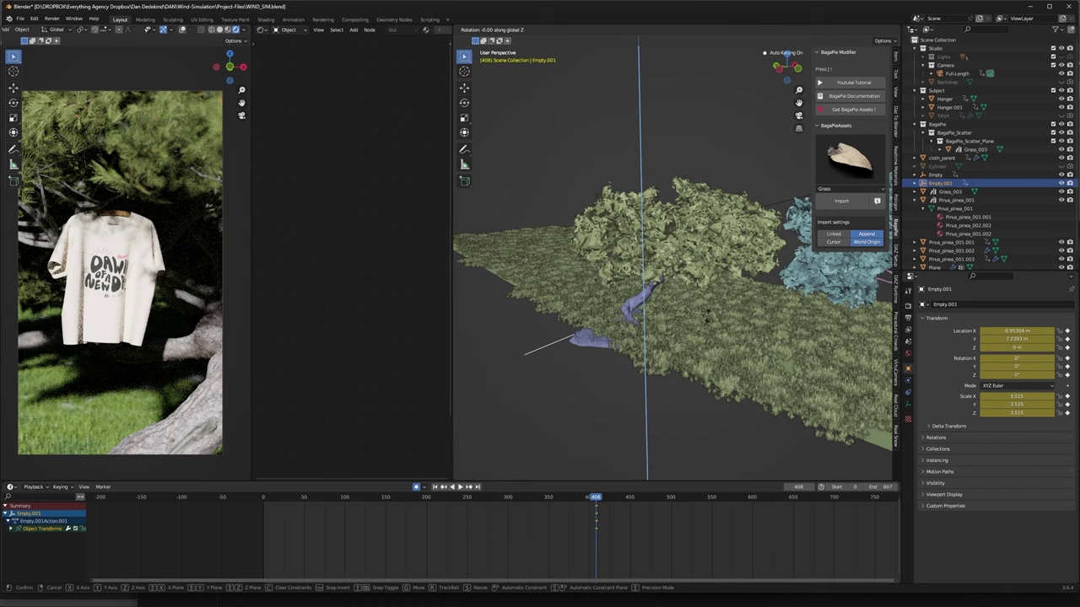
key(Return)
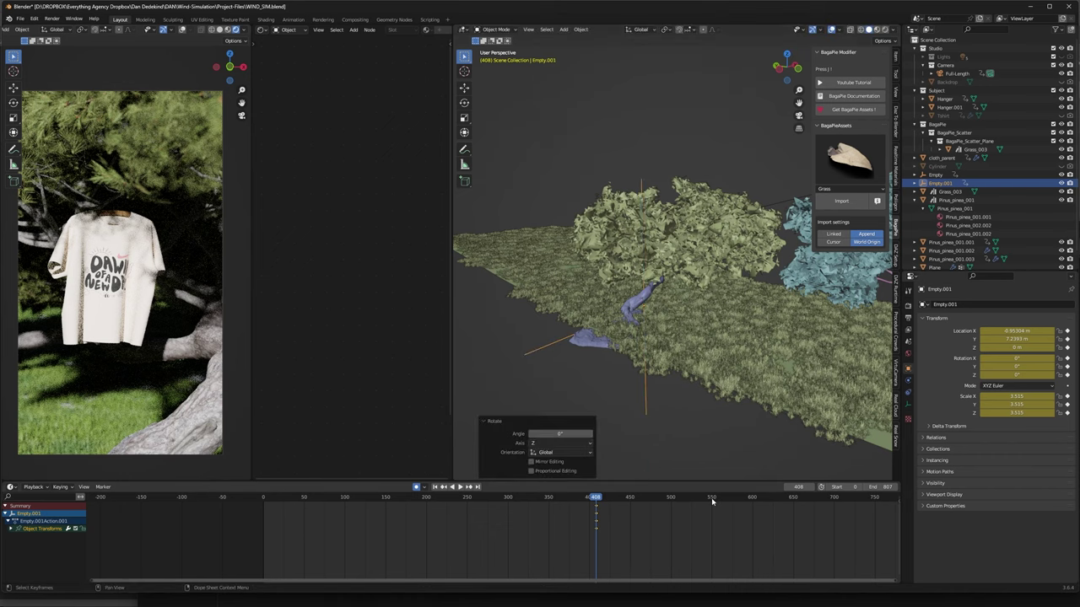
At frame 550, rotate the background tree's empty 10° about Z to record its end keyframe
click(711, 498)
text(r)
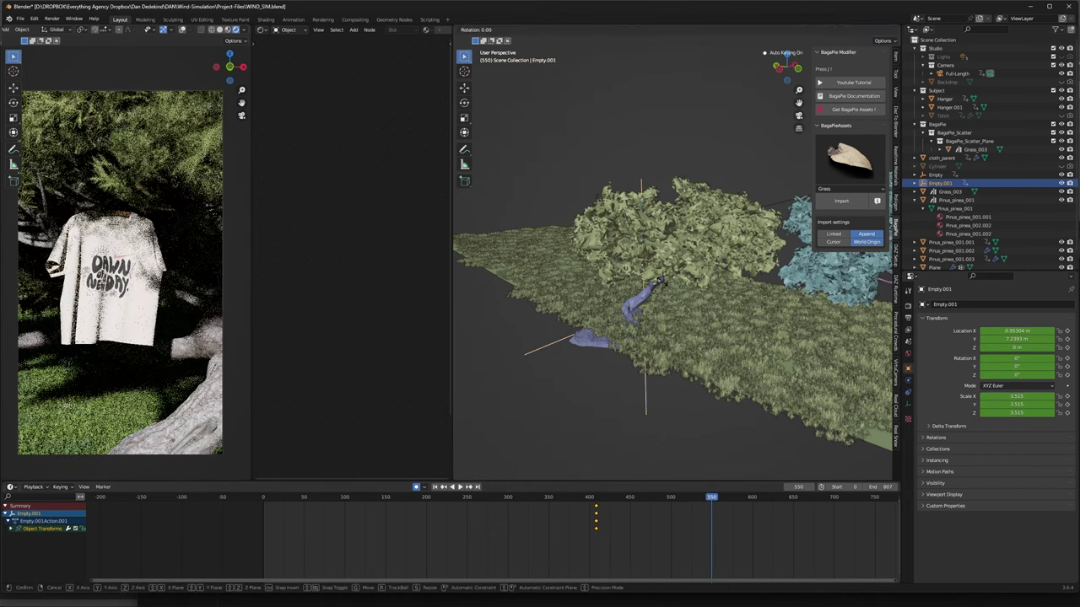
text(z10)
key(Return)
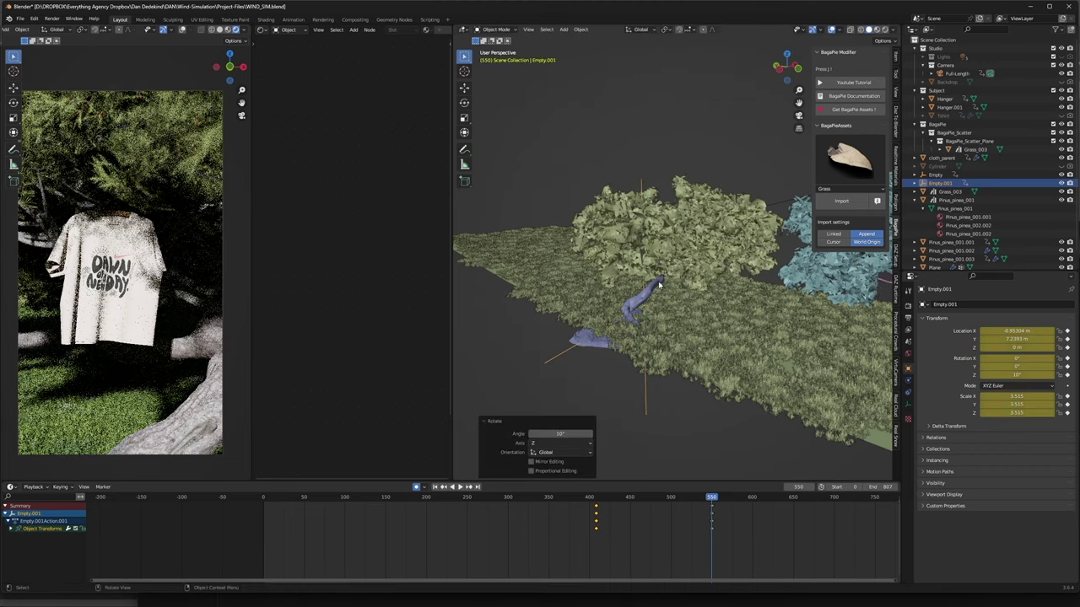
Set the interpolation of the empty's rotation keyframes to Linear and scrub through the animation between them
drag(705, 501, 633, 501)
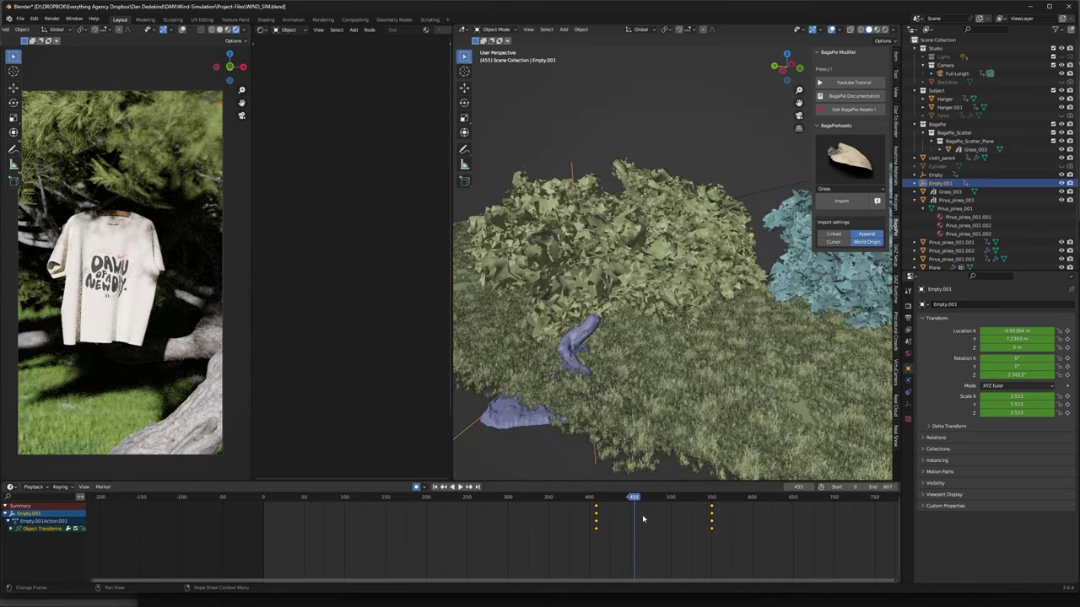
right_click(642, 518)
mouse_move(638, 525)
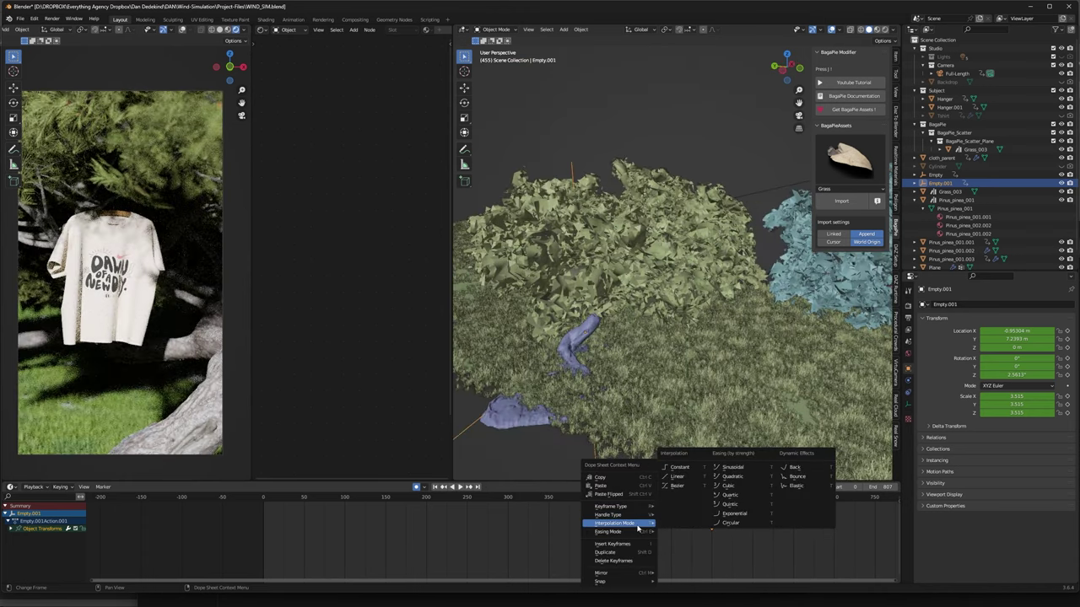
click(685, 478)
click(606, 498)
drag(605, 498, 714, 504)
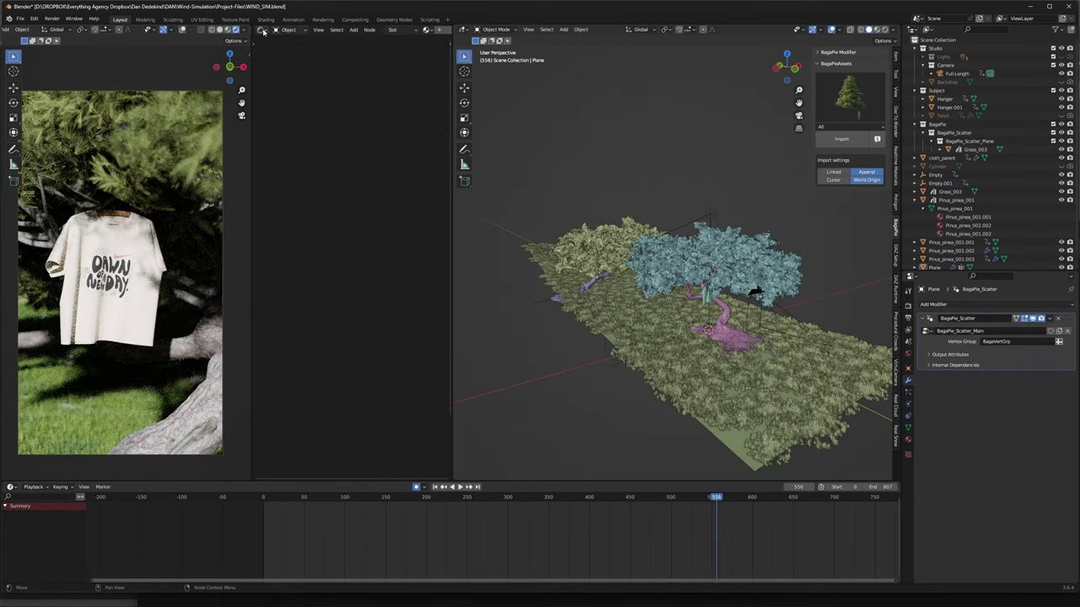
Show the World shader nodes and examine the Sky Texture node's sun and atmosphere settings
click(262, 30)
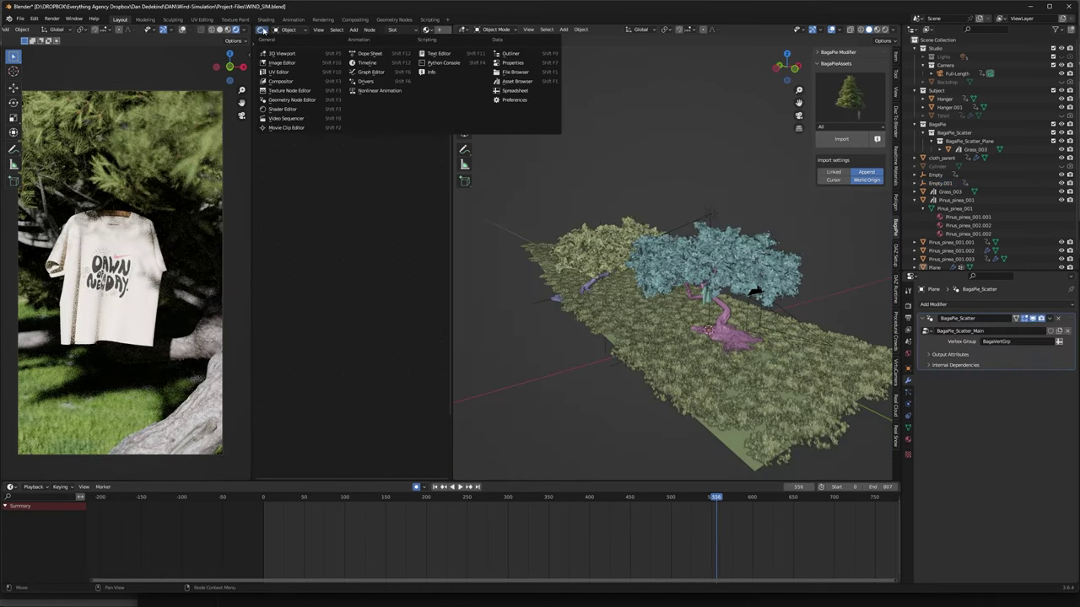
click(291, 30)
click(291, 48)
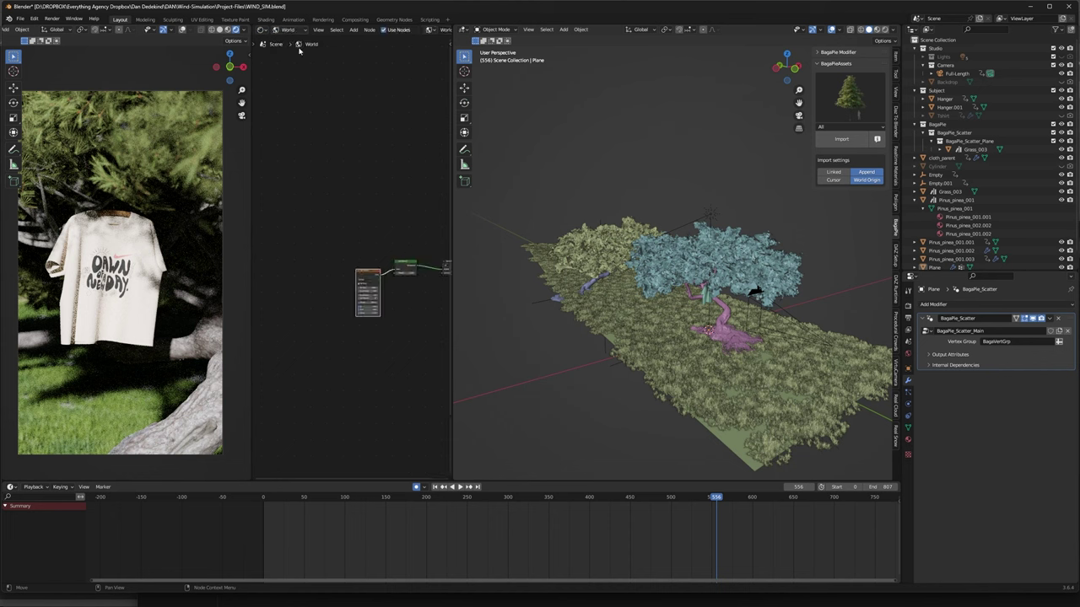
scroll(398, 260, up, 2)
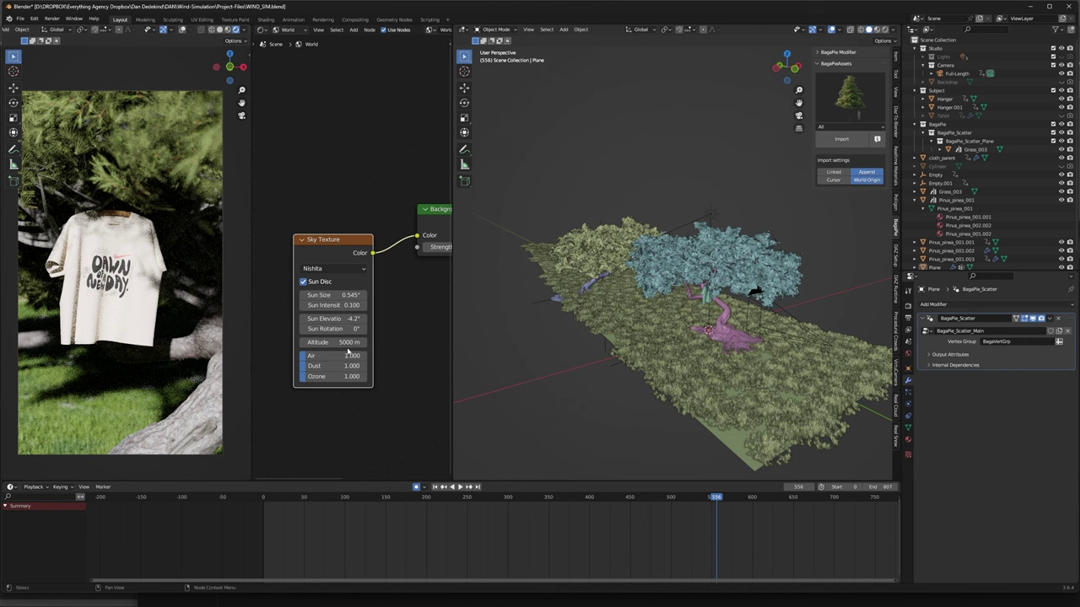
scroll(392, 327, down, 1)
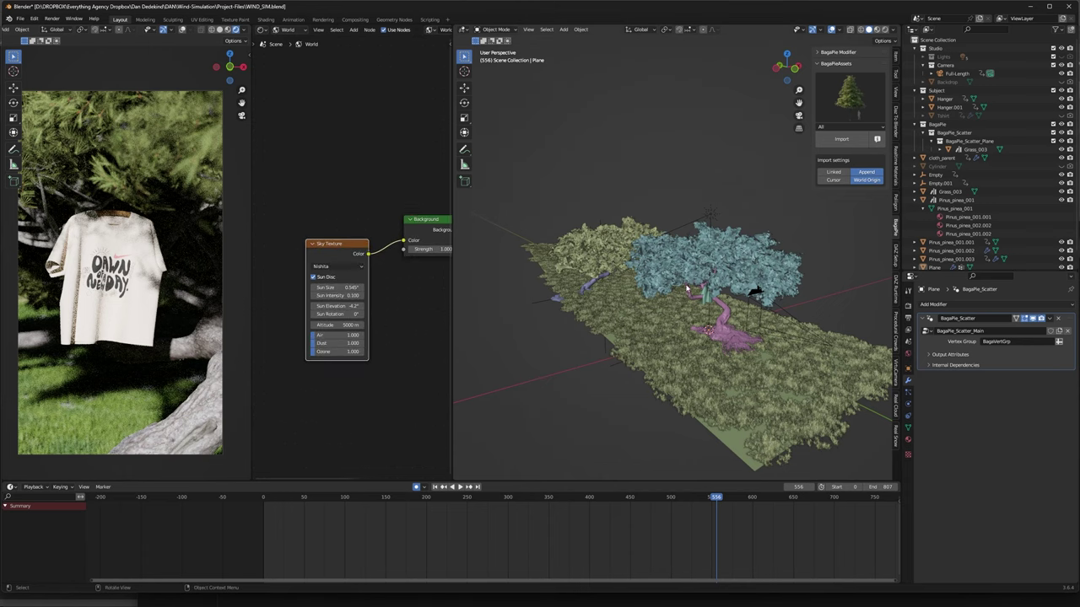
middle_drag(688, 288, 666, 291)
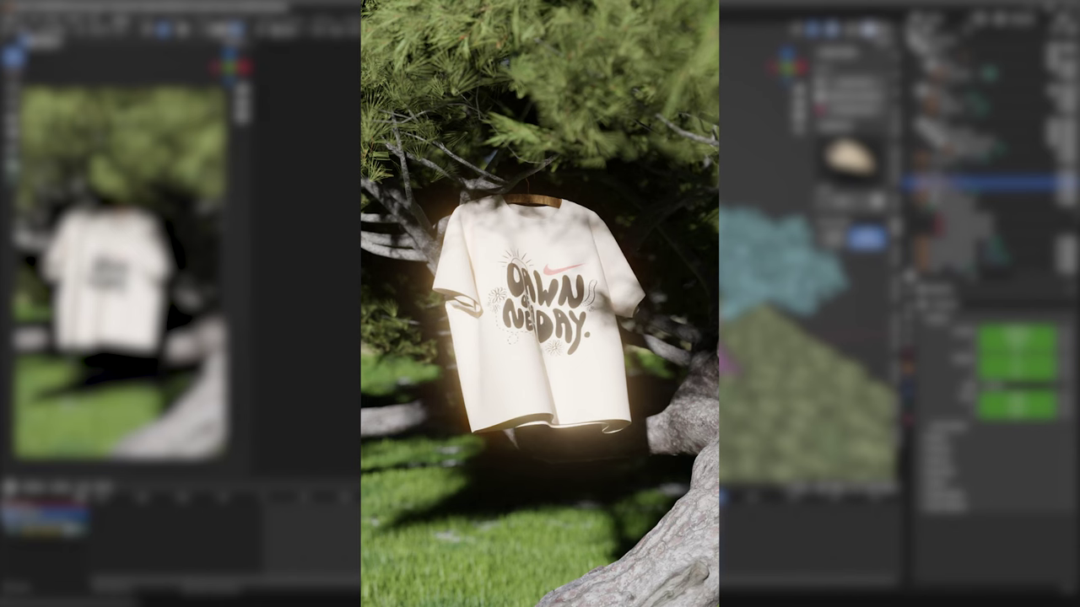